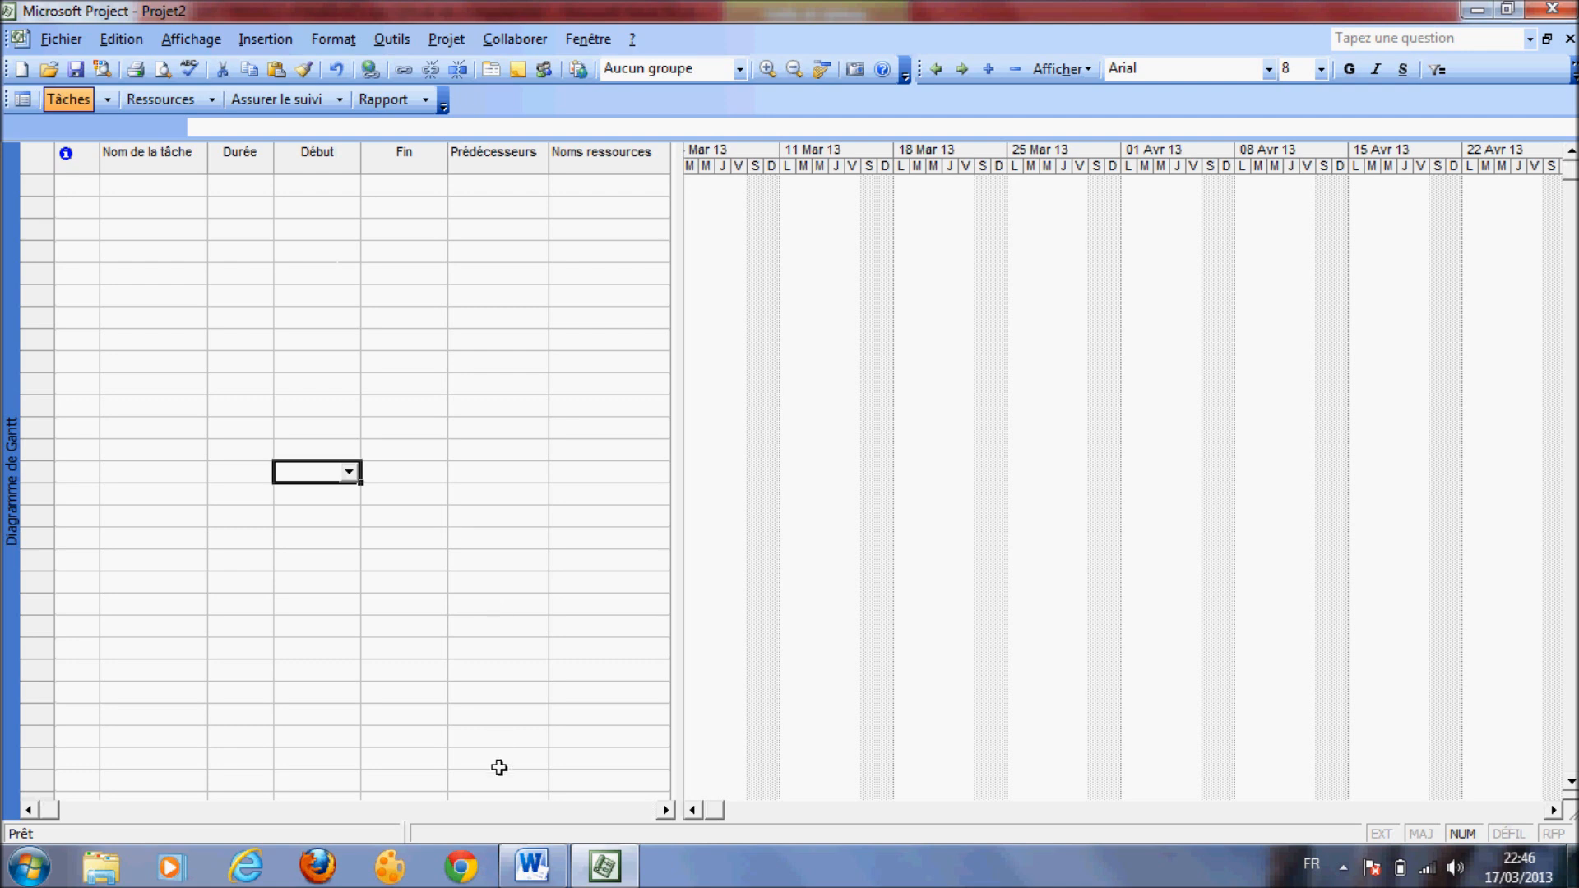
# - Switch to the Word document and examine the task names and durations and each resource's task assignments in the two planning tables
pyautogui.click(532, 868)
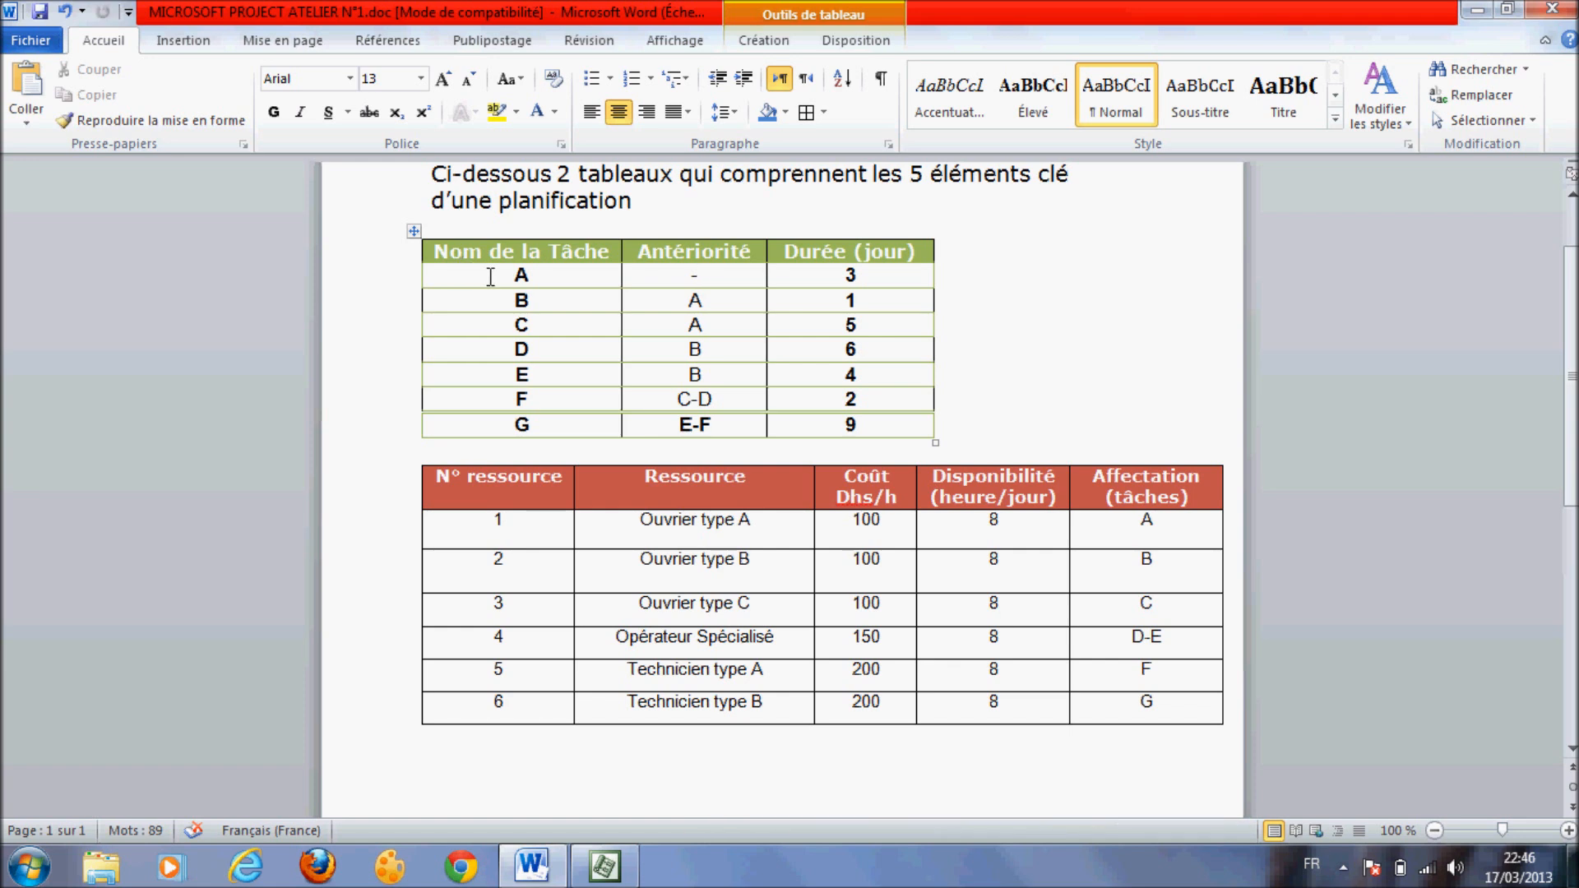
pyautogui.click(491, 276)
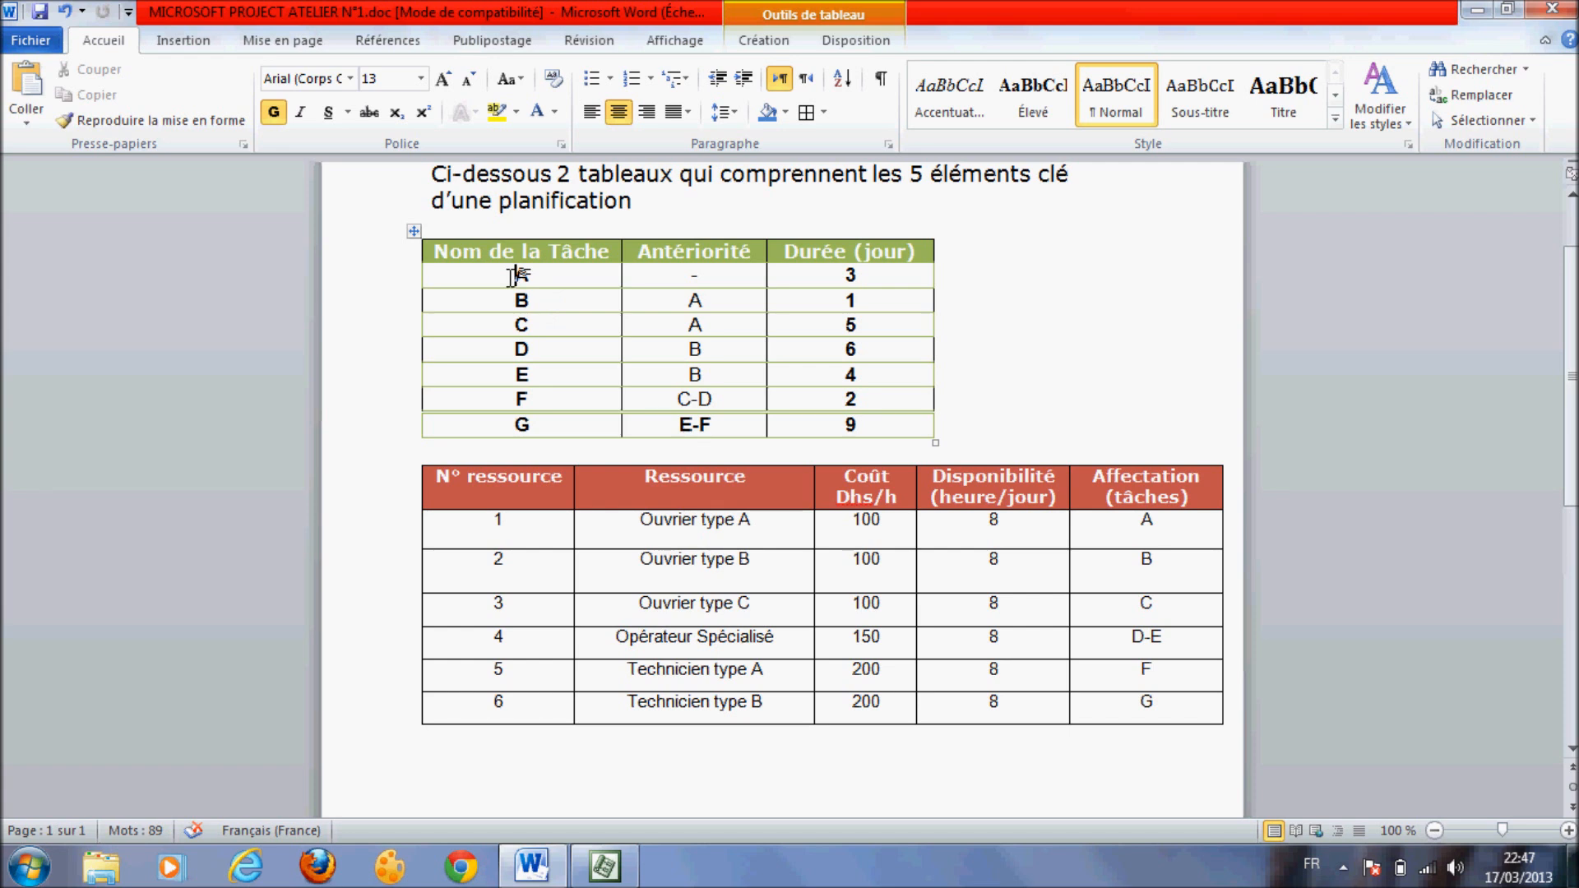
pyautogui.moveTo(514, 275); pyautogui.dragTo(540, 427)
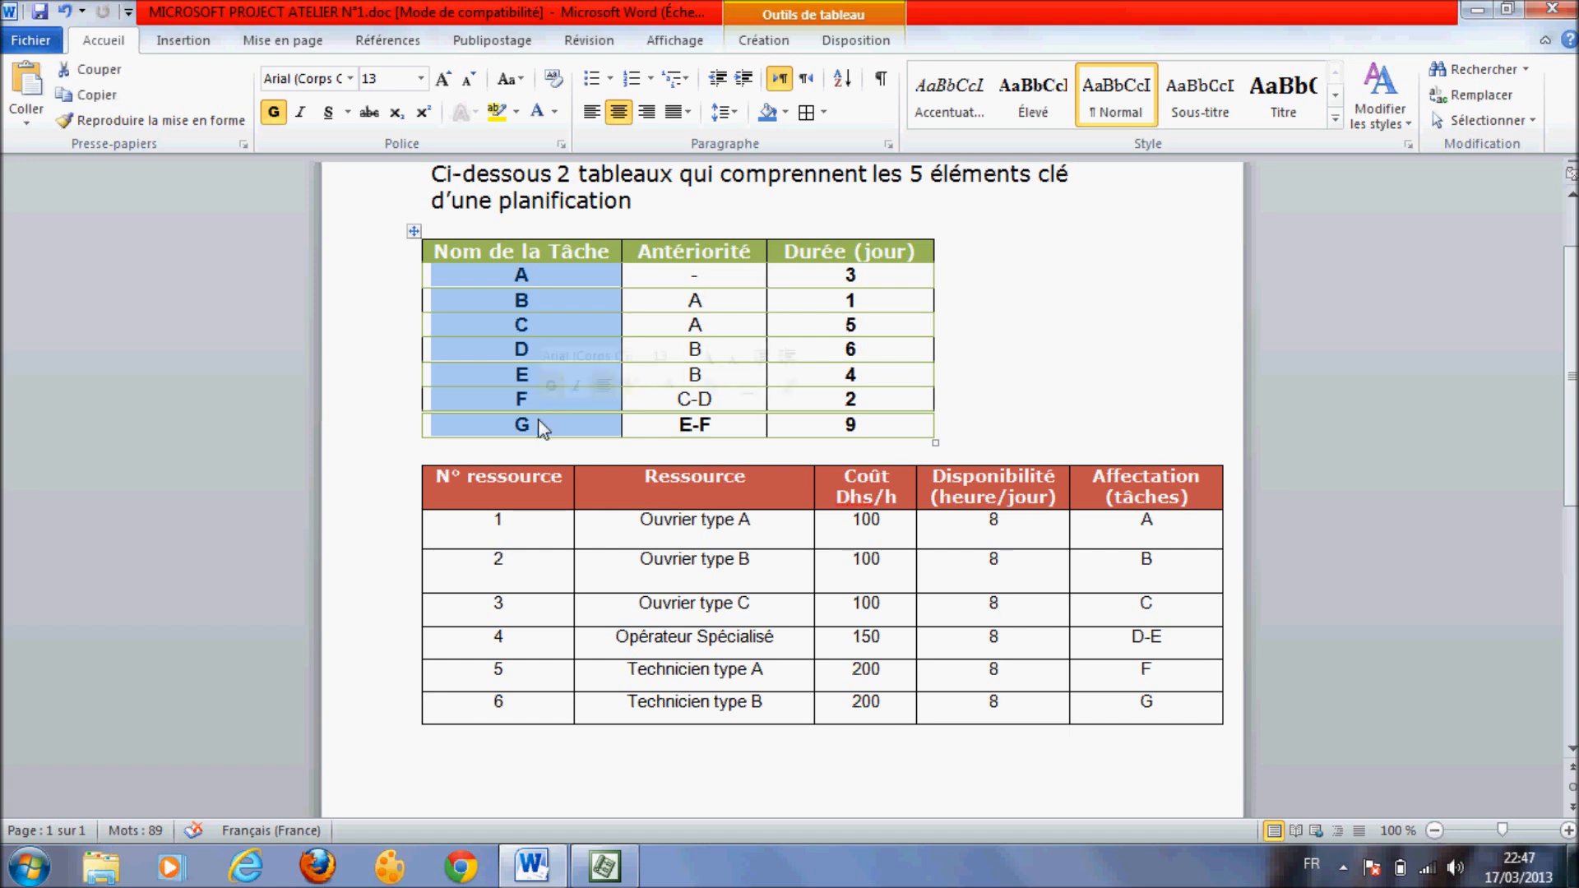
pyautogui.click(537, 296)
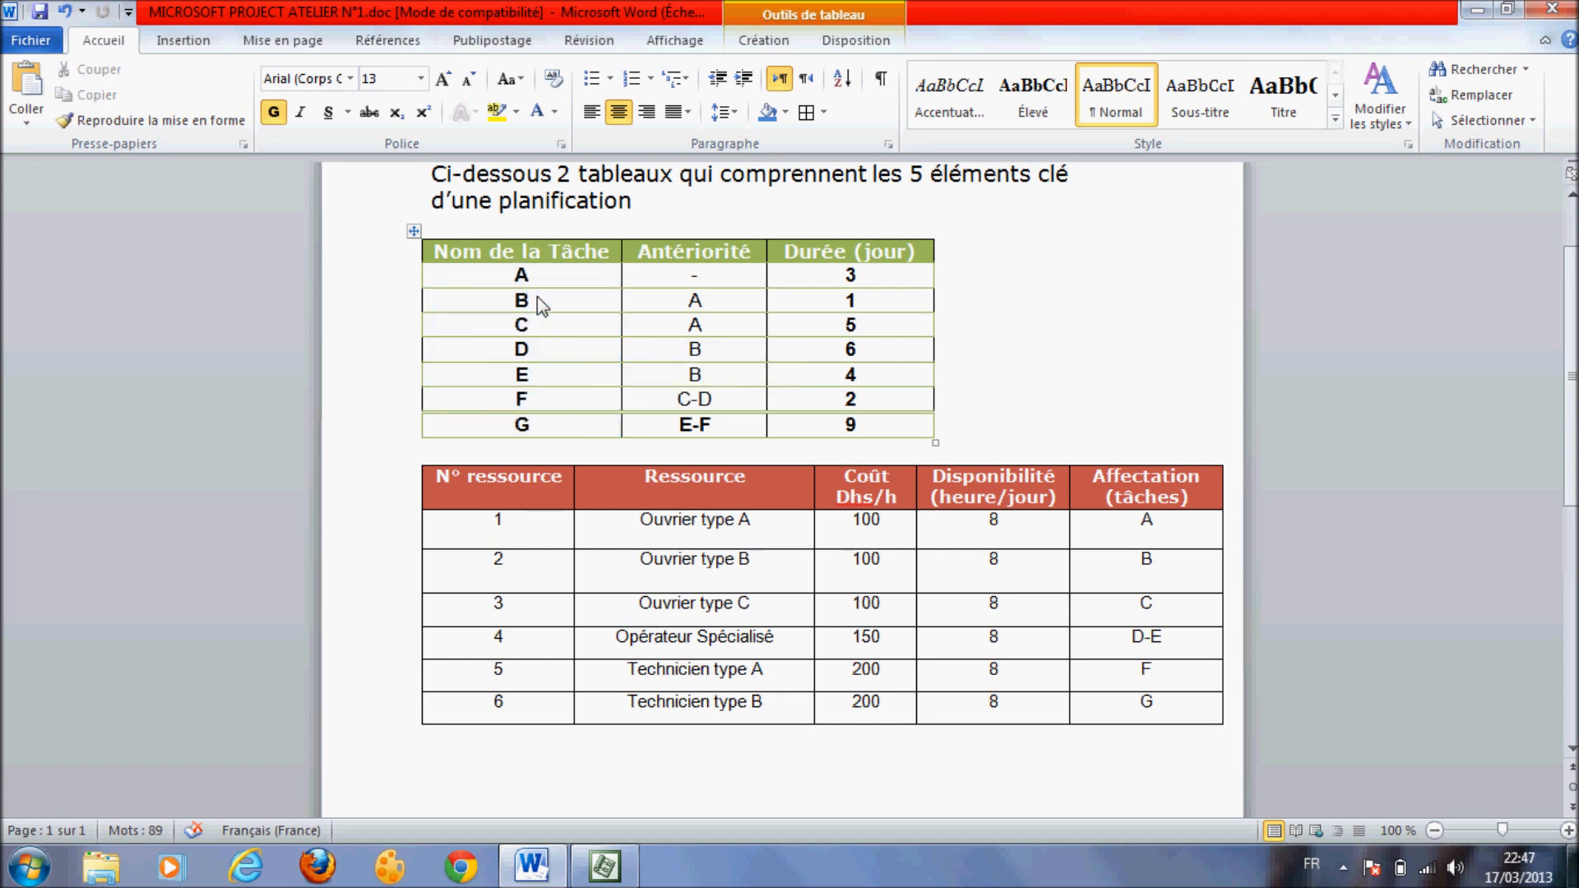
pyautogui.click(536, 325)
pyautogui.click(554, 352)
pyautogui.moveTo(642, 478); pyautogui.dragTo(701, 698)
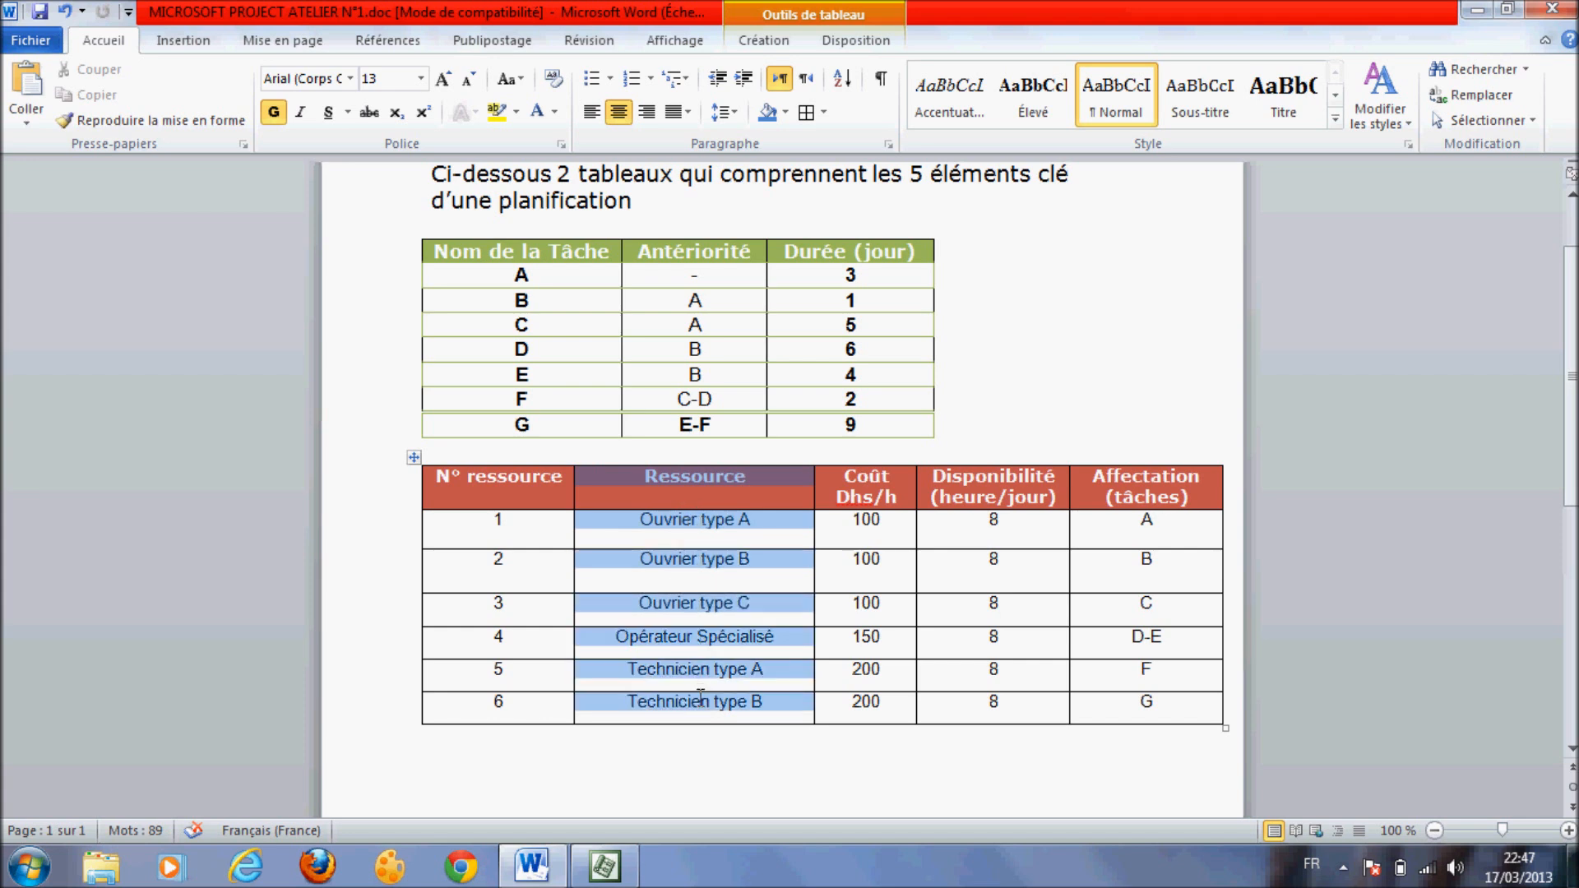
pyautogui.moveTo(701, 698); pyautogui.dragTo(702, 701)
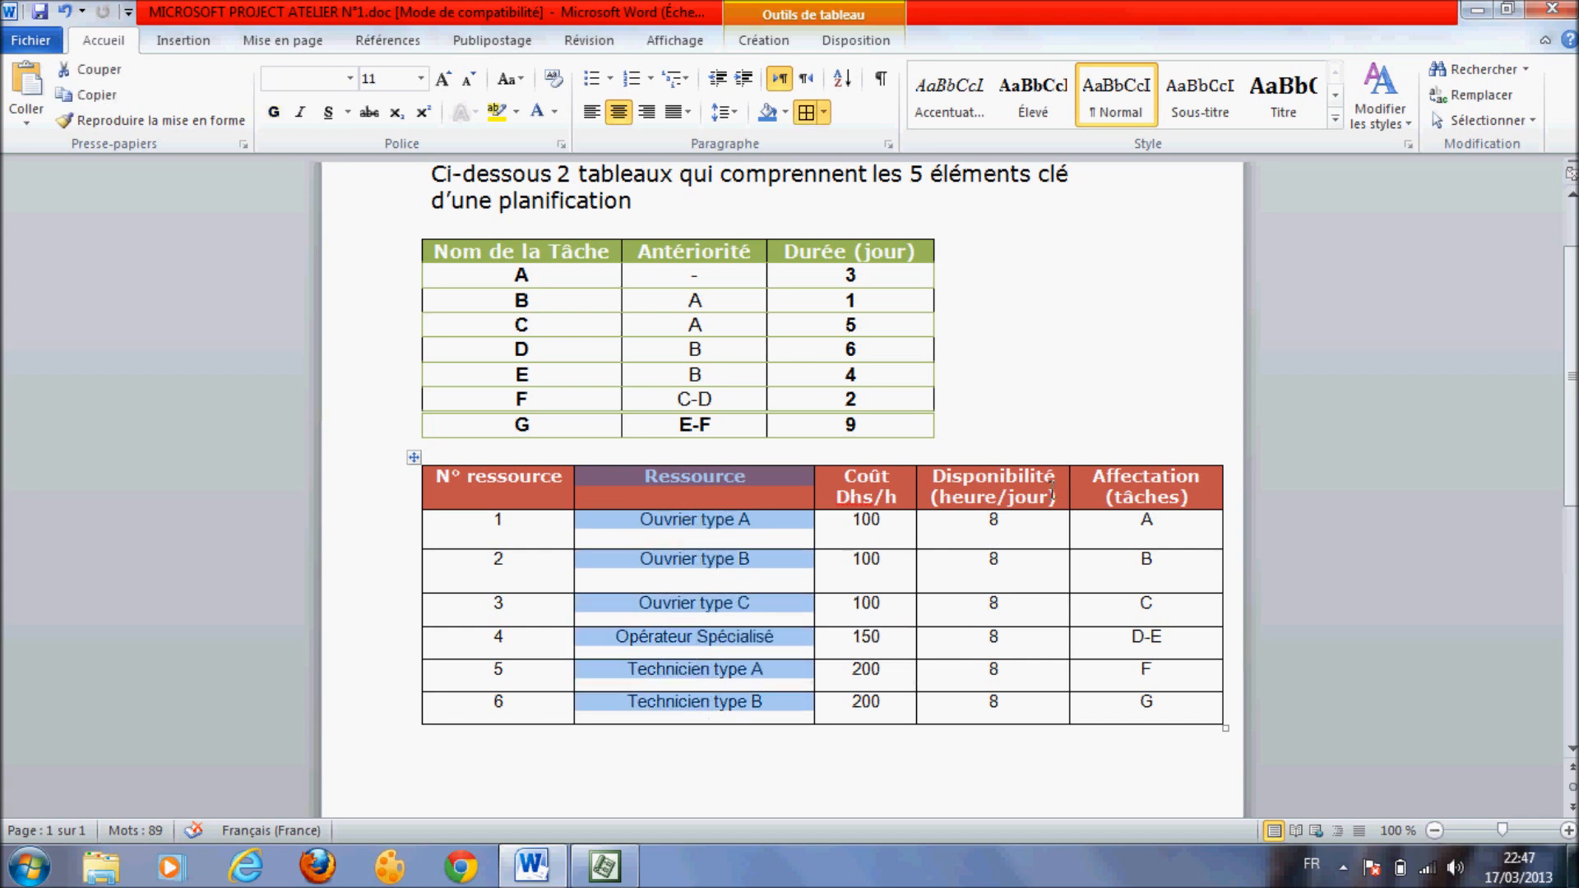
pyautogui.moveTo(1094, 484); pyautogui.dragTo(1164, 699)
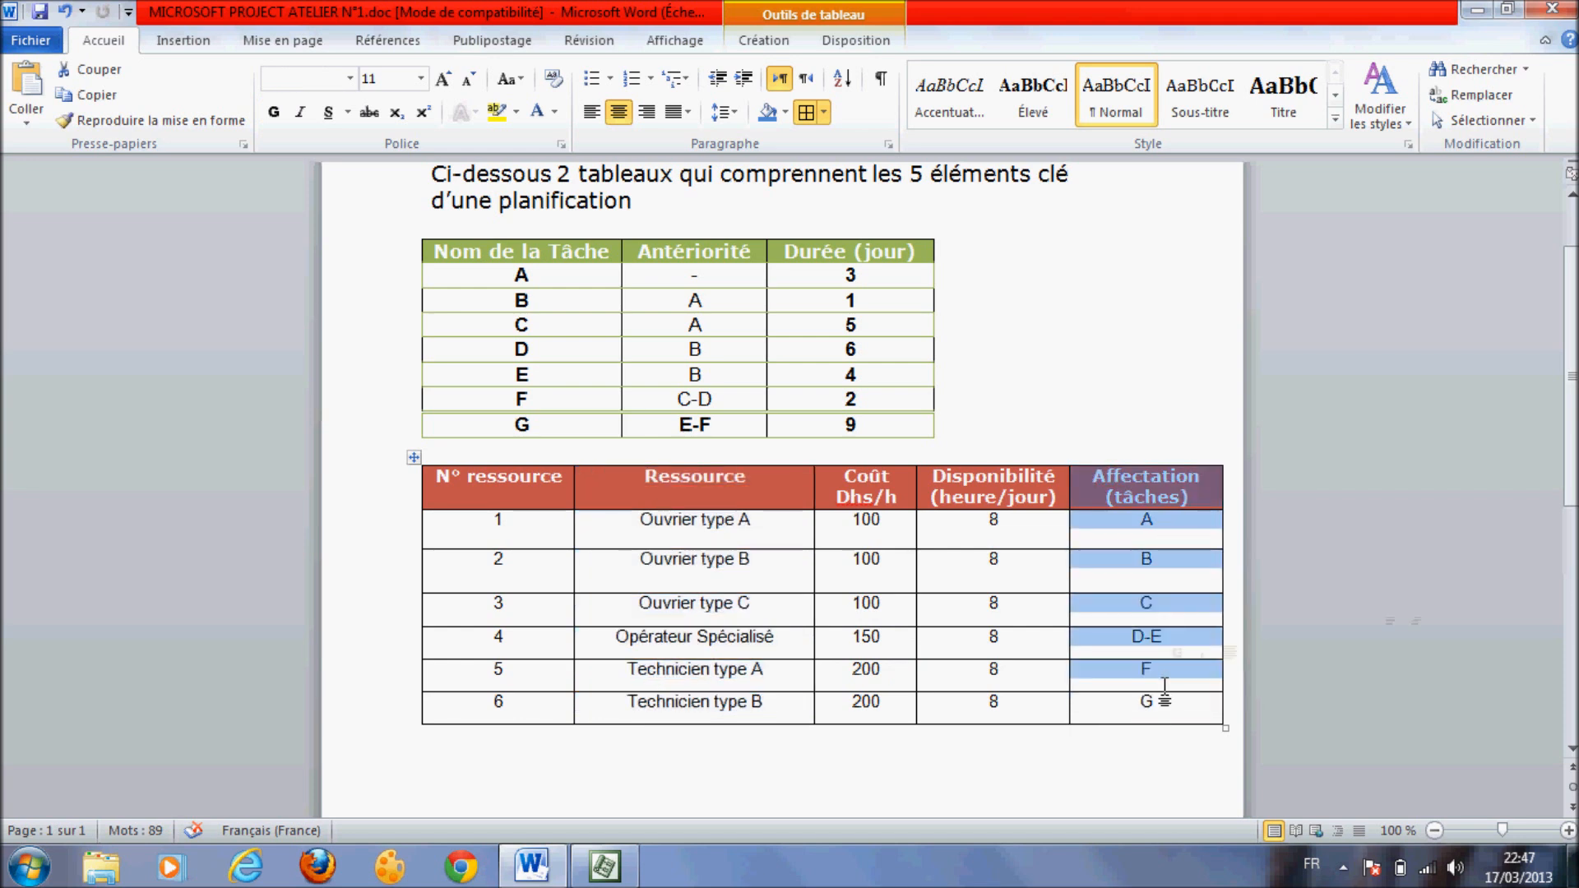
pyautogui.click(1149, 530)
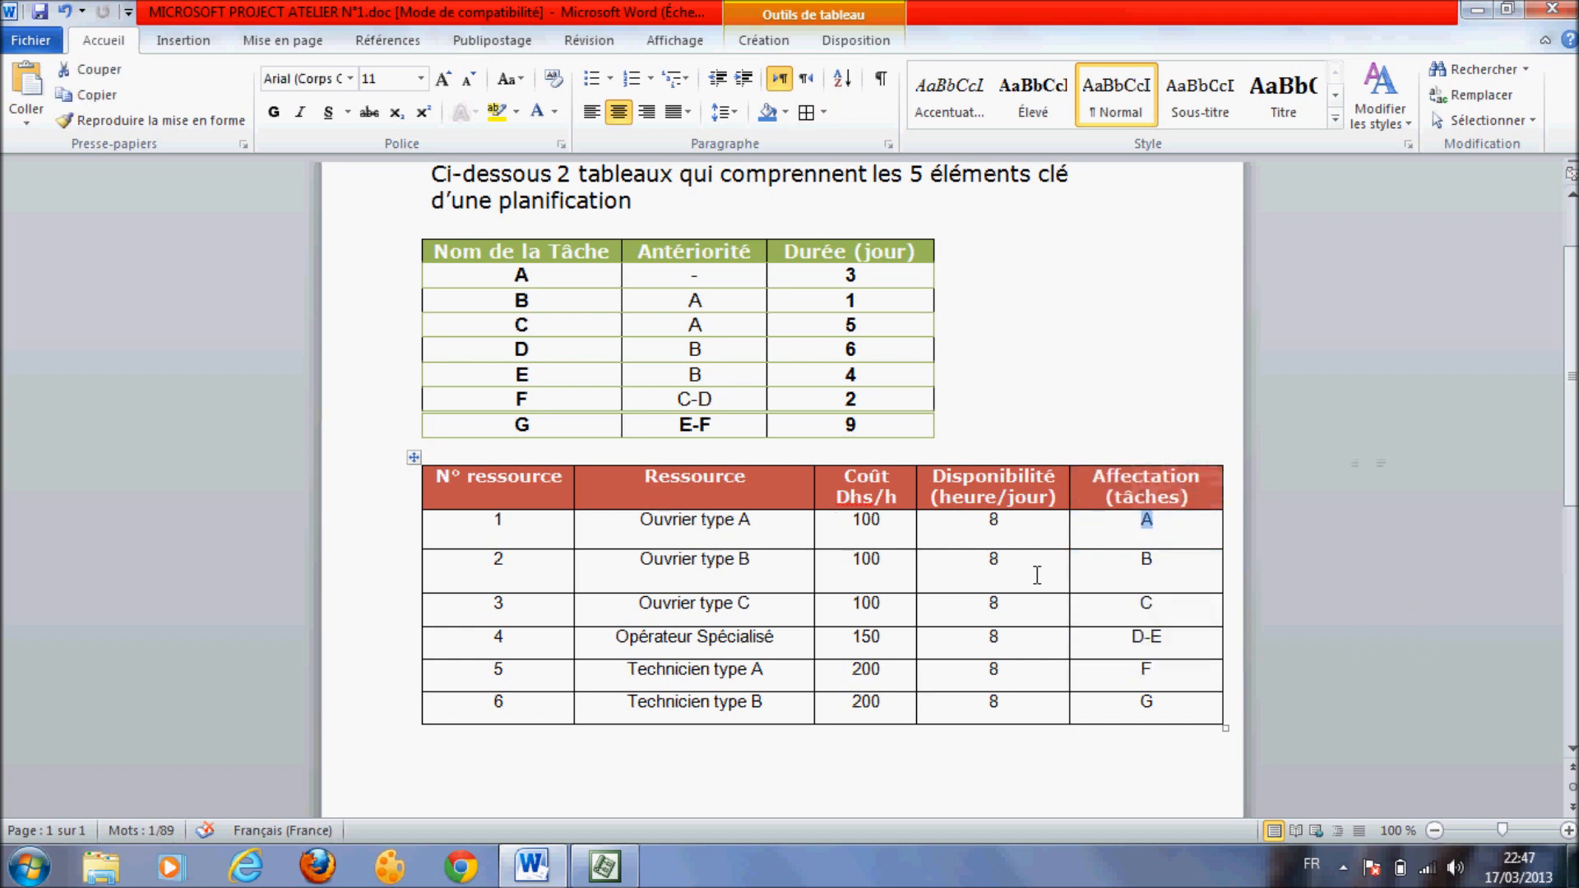
pyautogui.moveTo(675, 643); pyautogui.dragTo(739, 635)
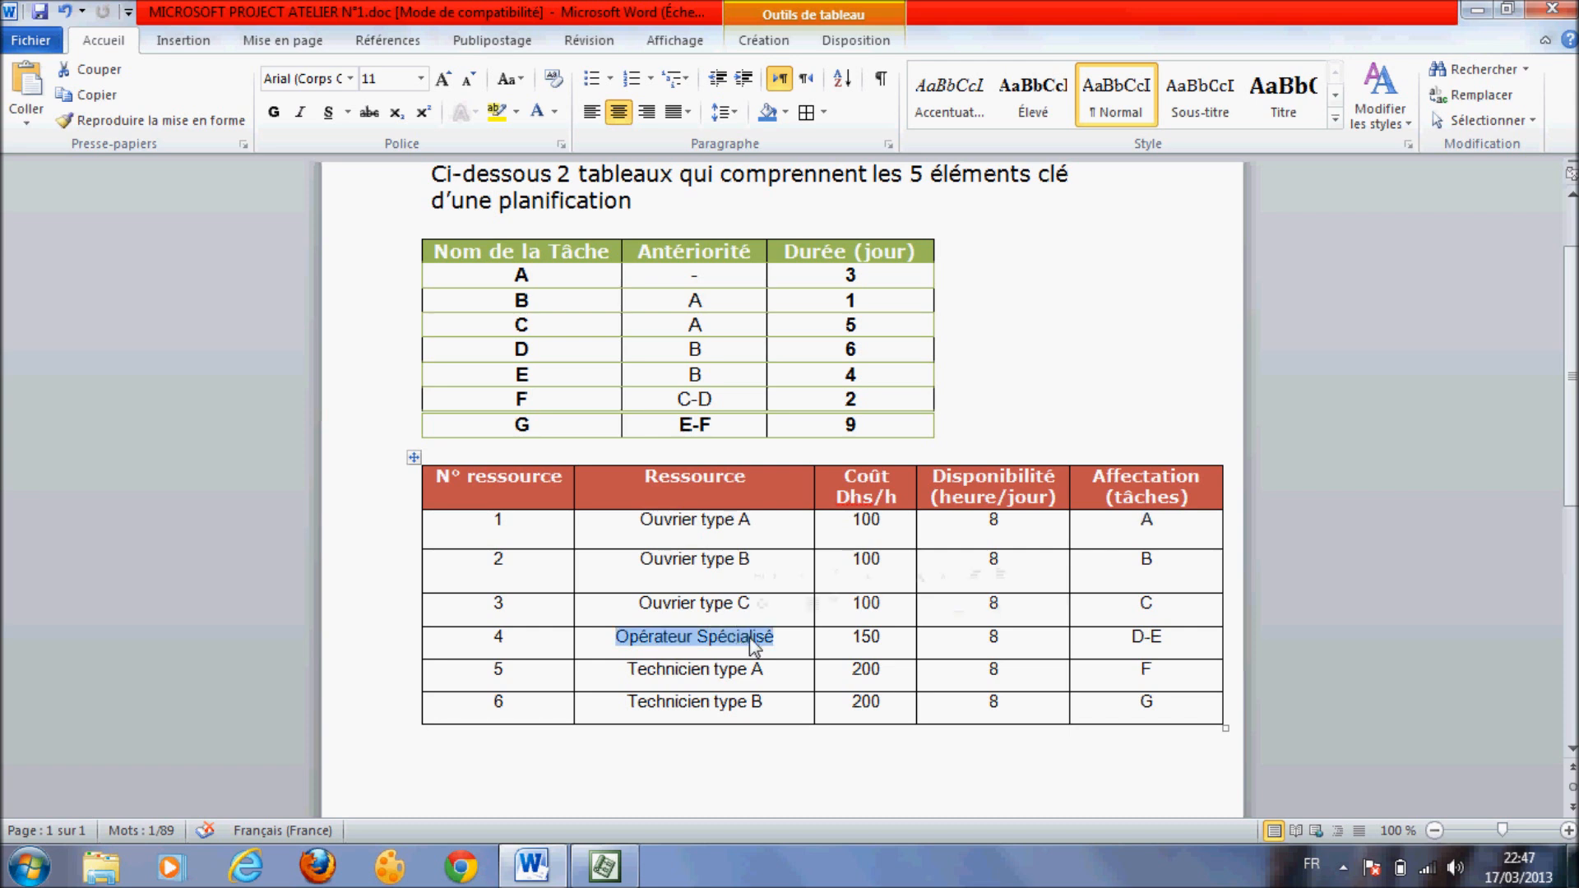
pyautogui.click(1135, 639)
pyautogui.moveTo(1152, 640); pyautogui.dragTo(1172, 642)
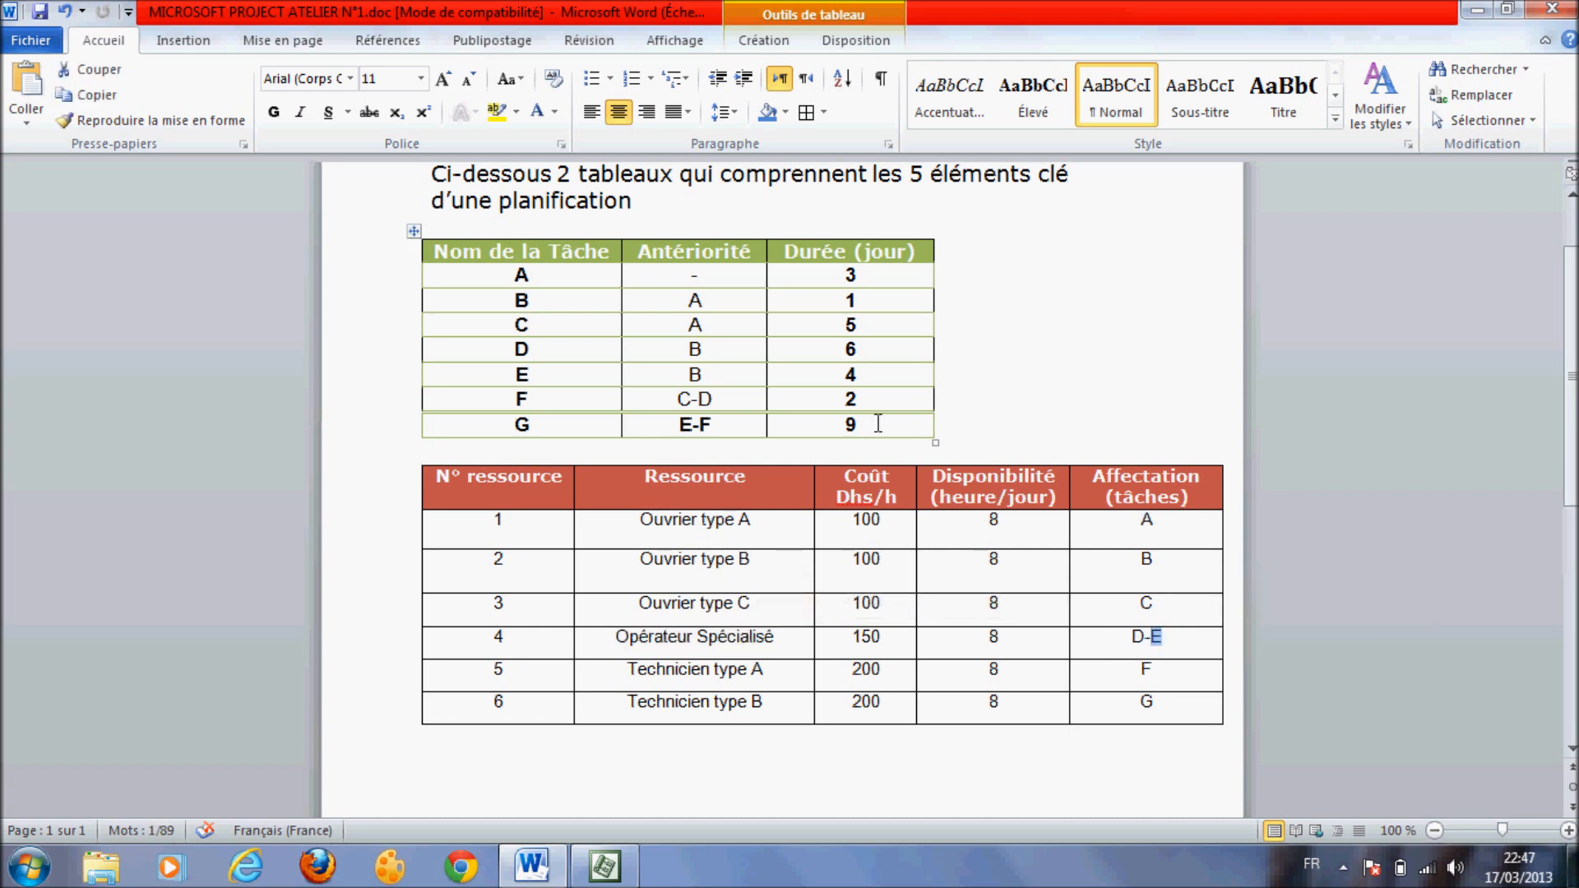
pyautogui.moveTo(830, 275); pyautogui.dragTo(871, 413)
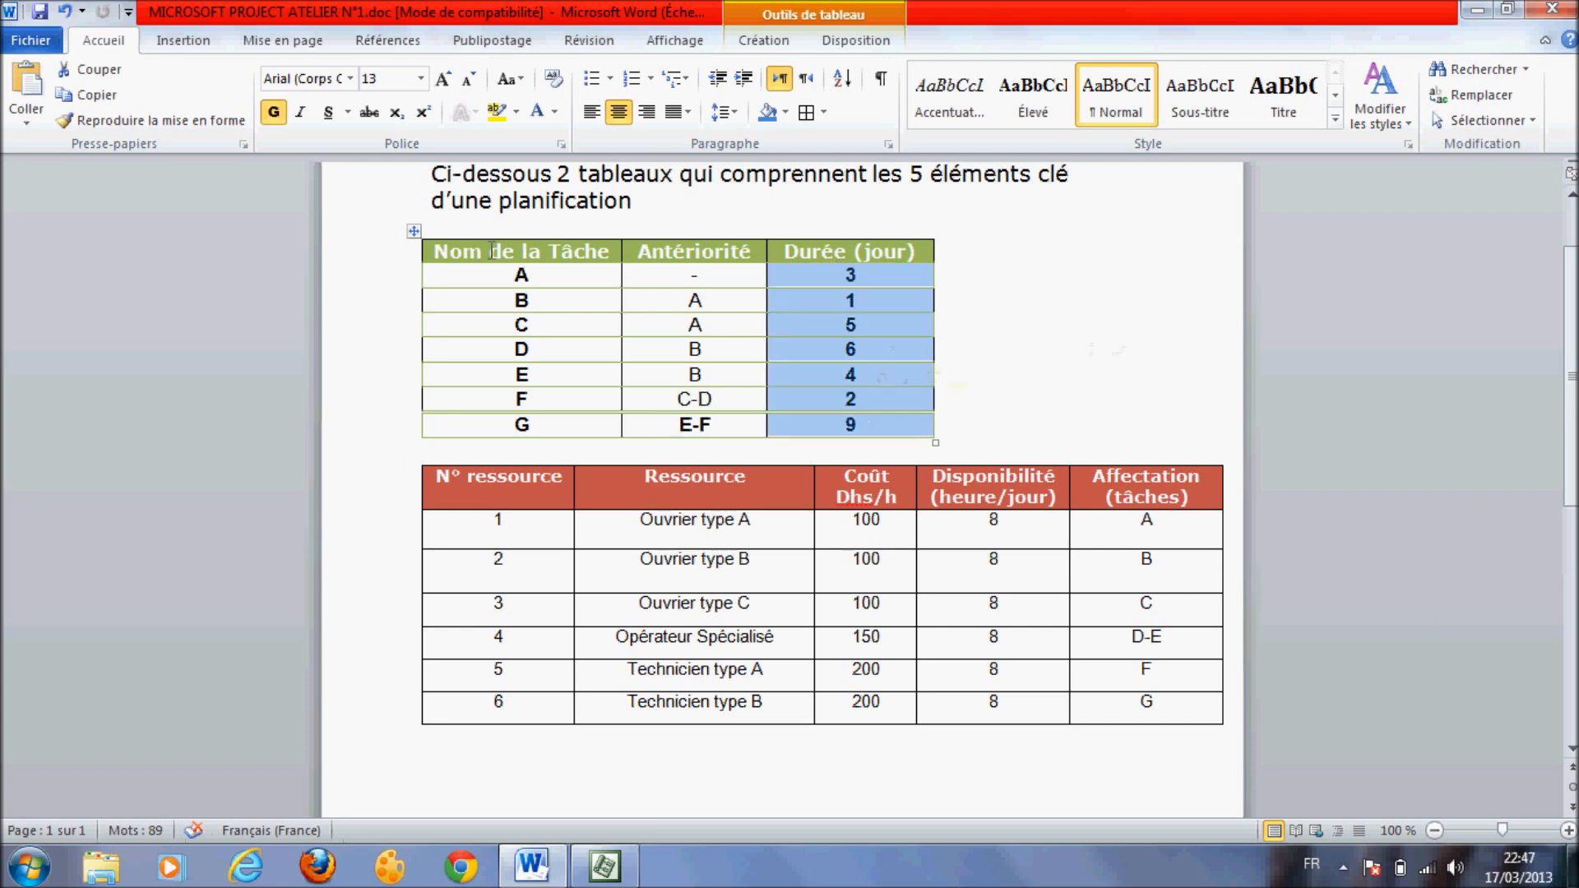
pyautogui.moveTo(513, 276); pyautogui.dragTo(531, 274)
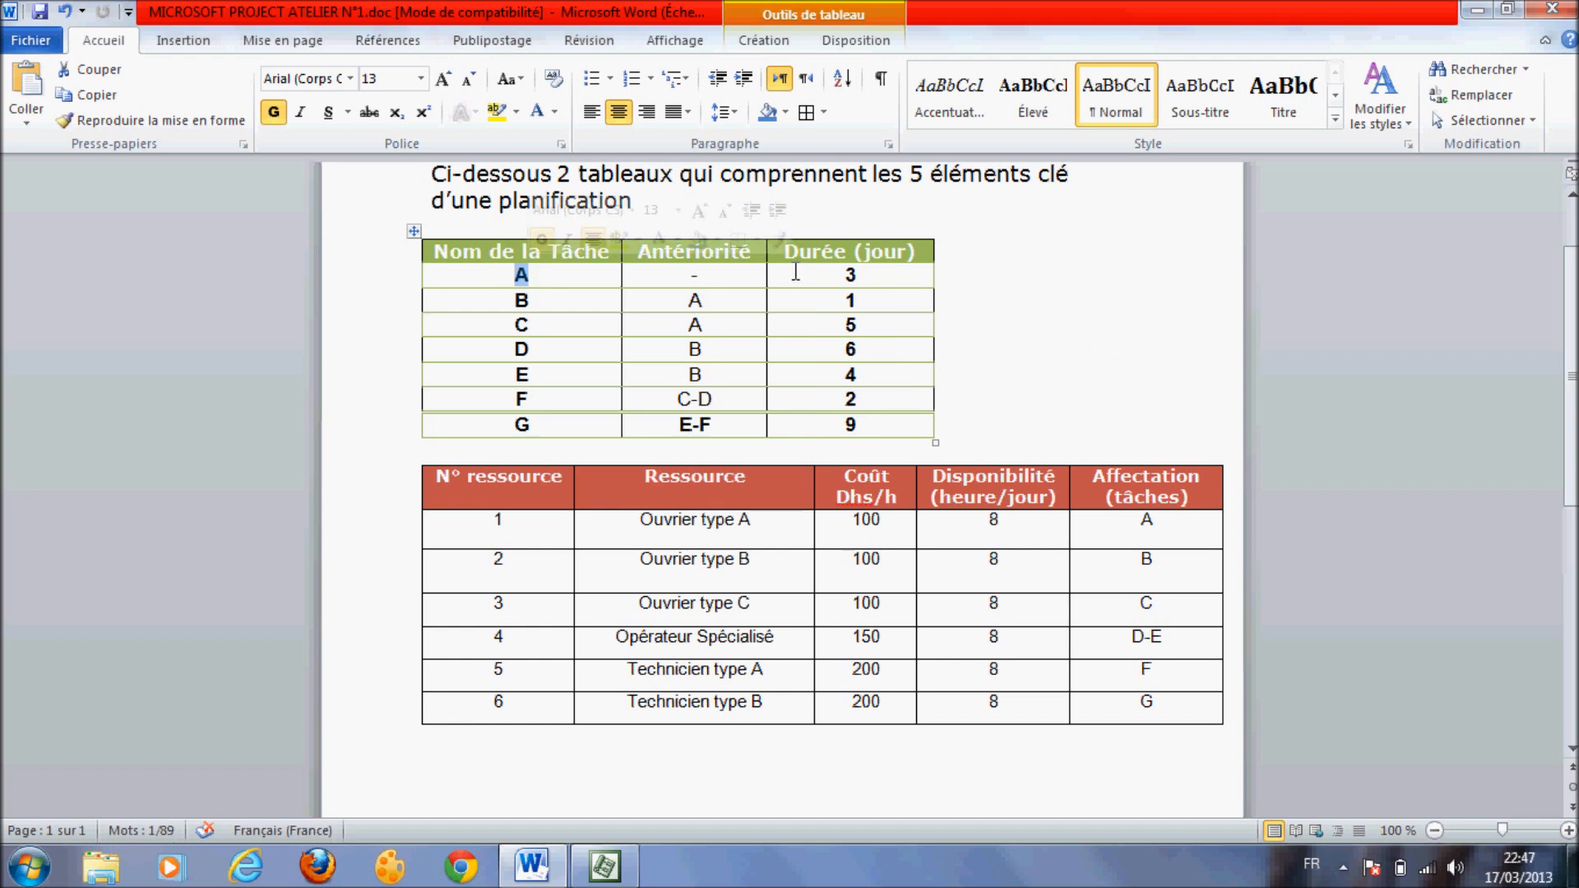
pyautogui.moveTo(841, 275); pyautogui.dragTo(863, 276)
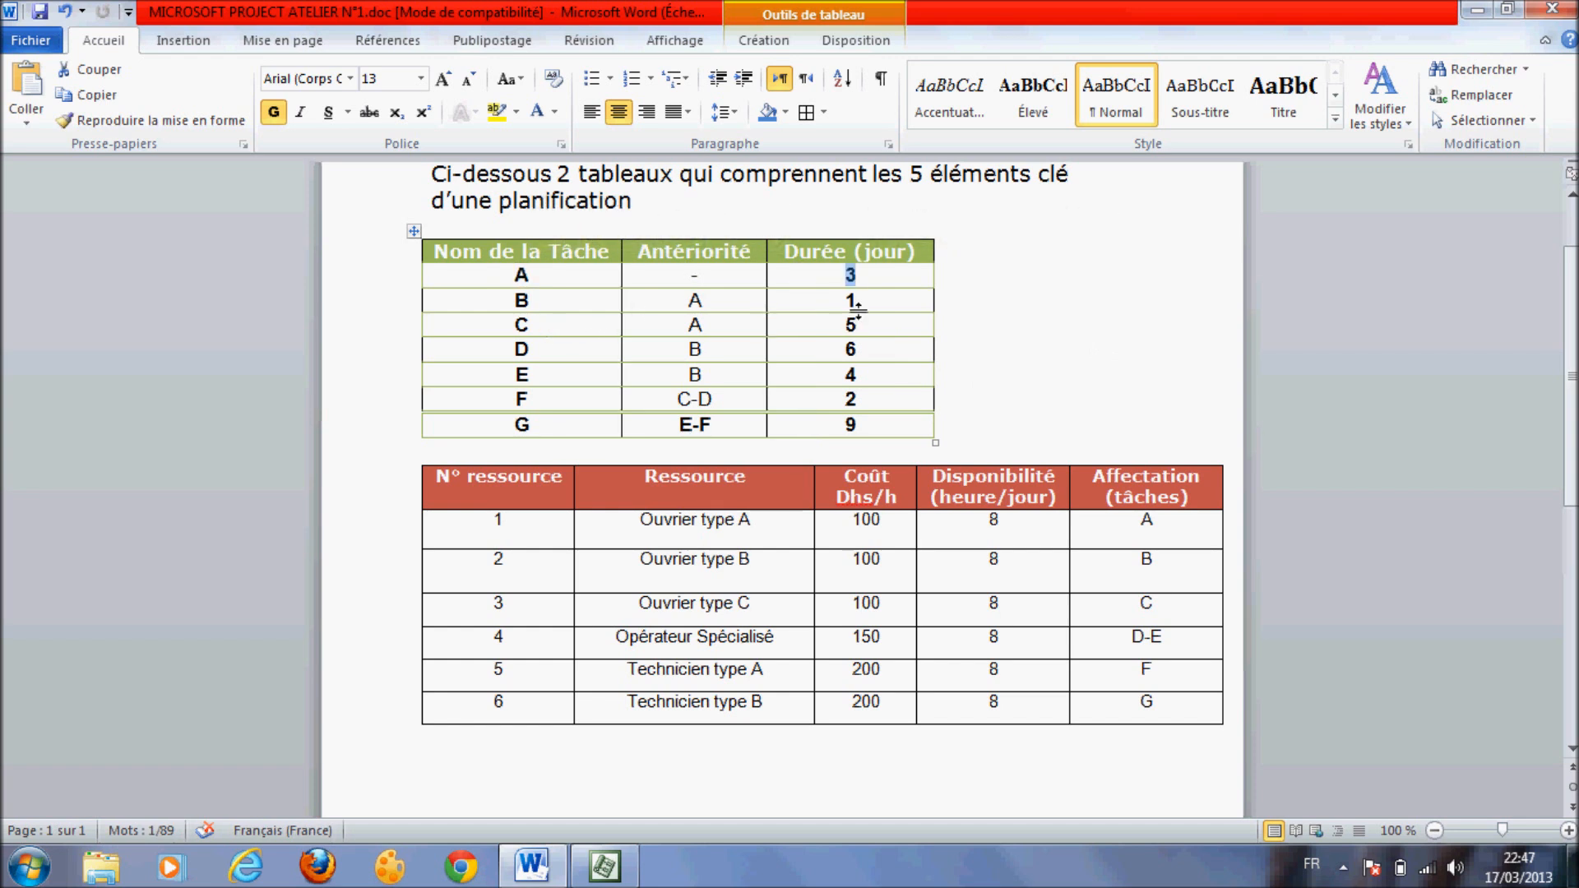
pyautogui.click(858, 305)
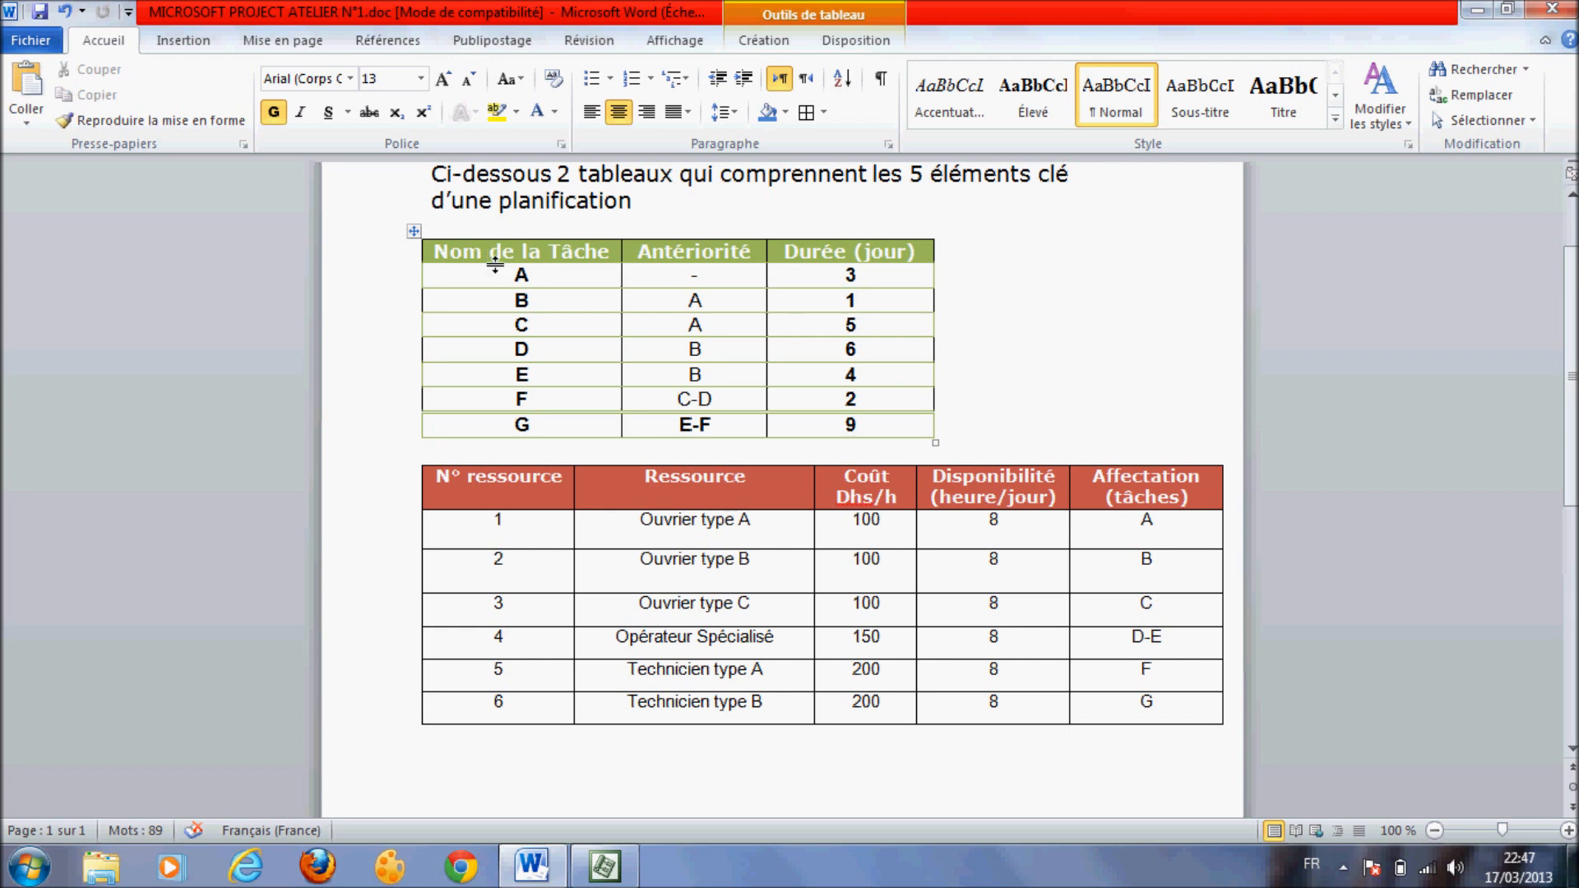
# - Copy task names A to G from the Word table and paste them into the Microsoft Project task name column, starting at the first row
pyautogui.moveTo(516, 276); pyautogui.dragTo(537, 431)
pyautogui.hotkey('ctrl', 'c')
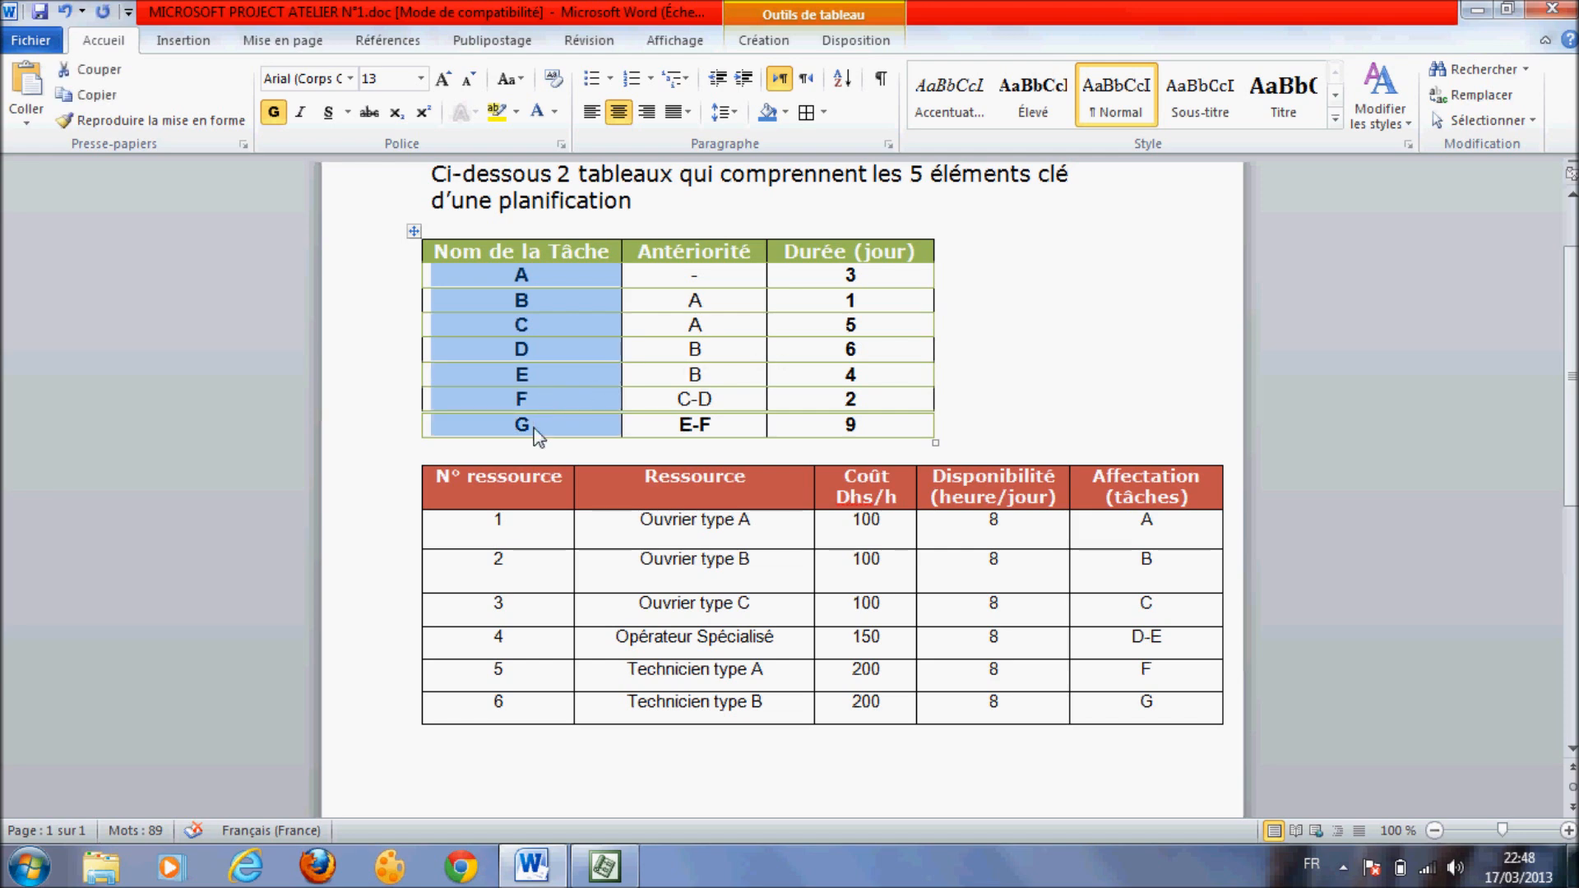
pyautogui.click(616, 867)
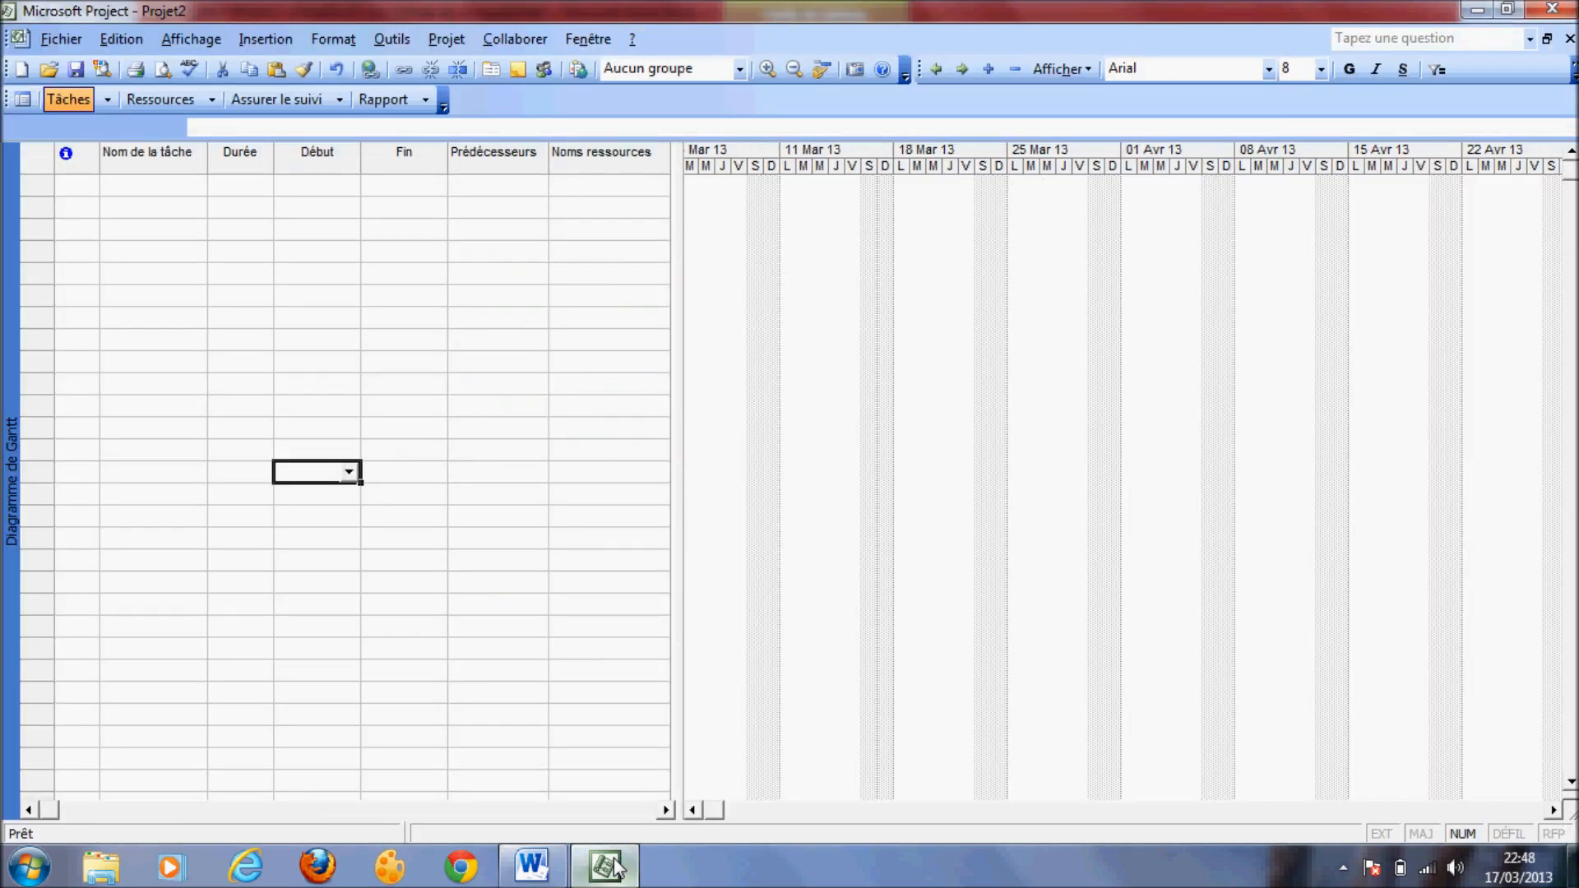
pyautogui.click(151, 187)
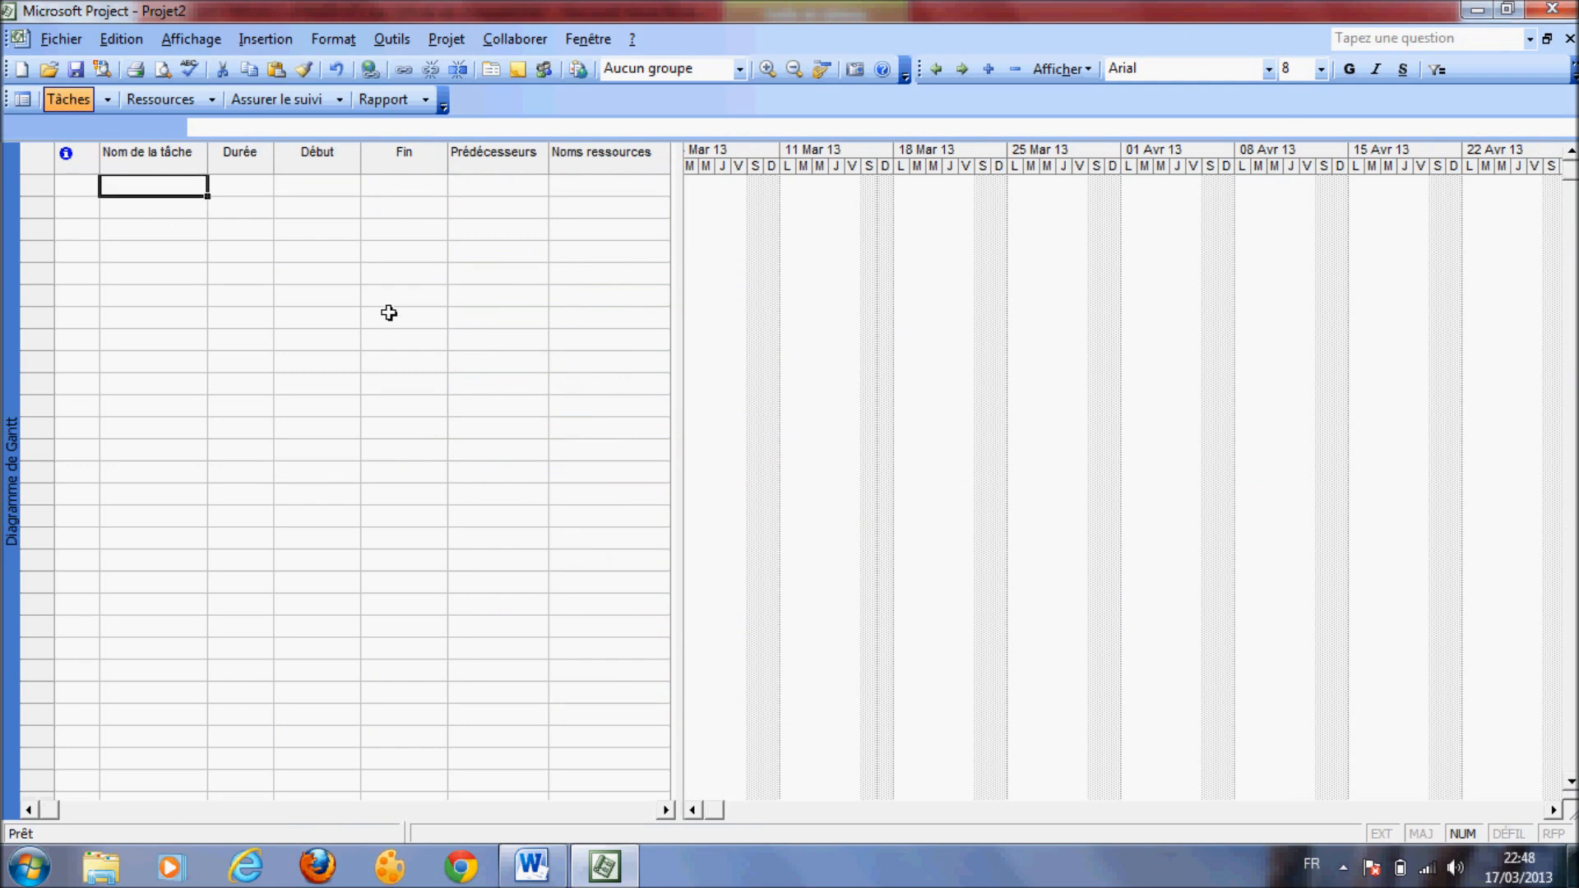
pyautogui.hotkey('ctrl', 'v')
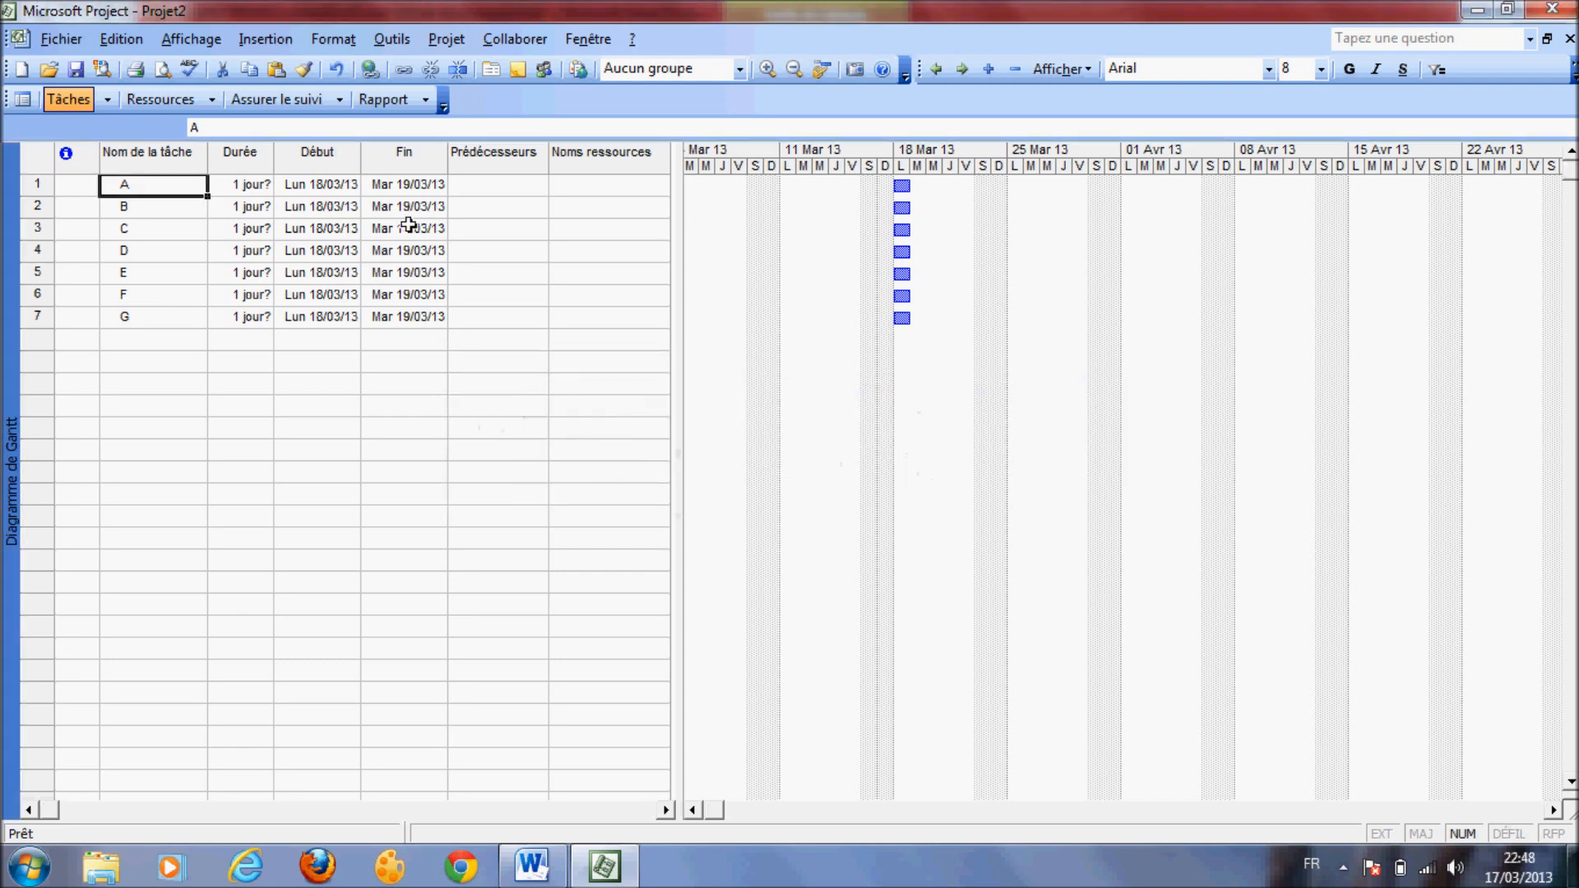
# - Switch back to the Word document and check the Antériorité entries for tasks A and B
pyautogui.click(535, 865)
pyautogui.click(698, 283)
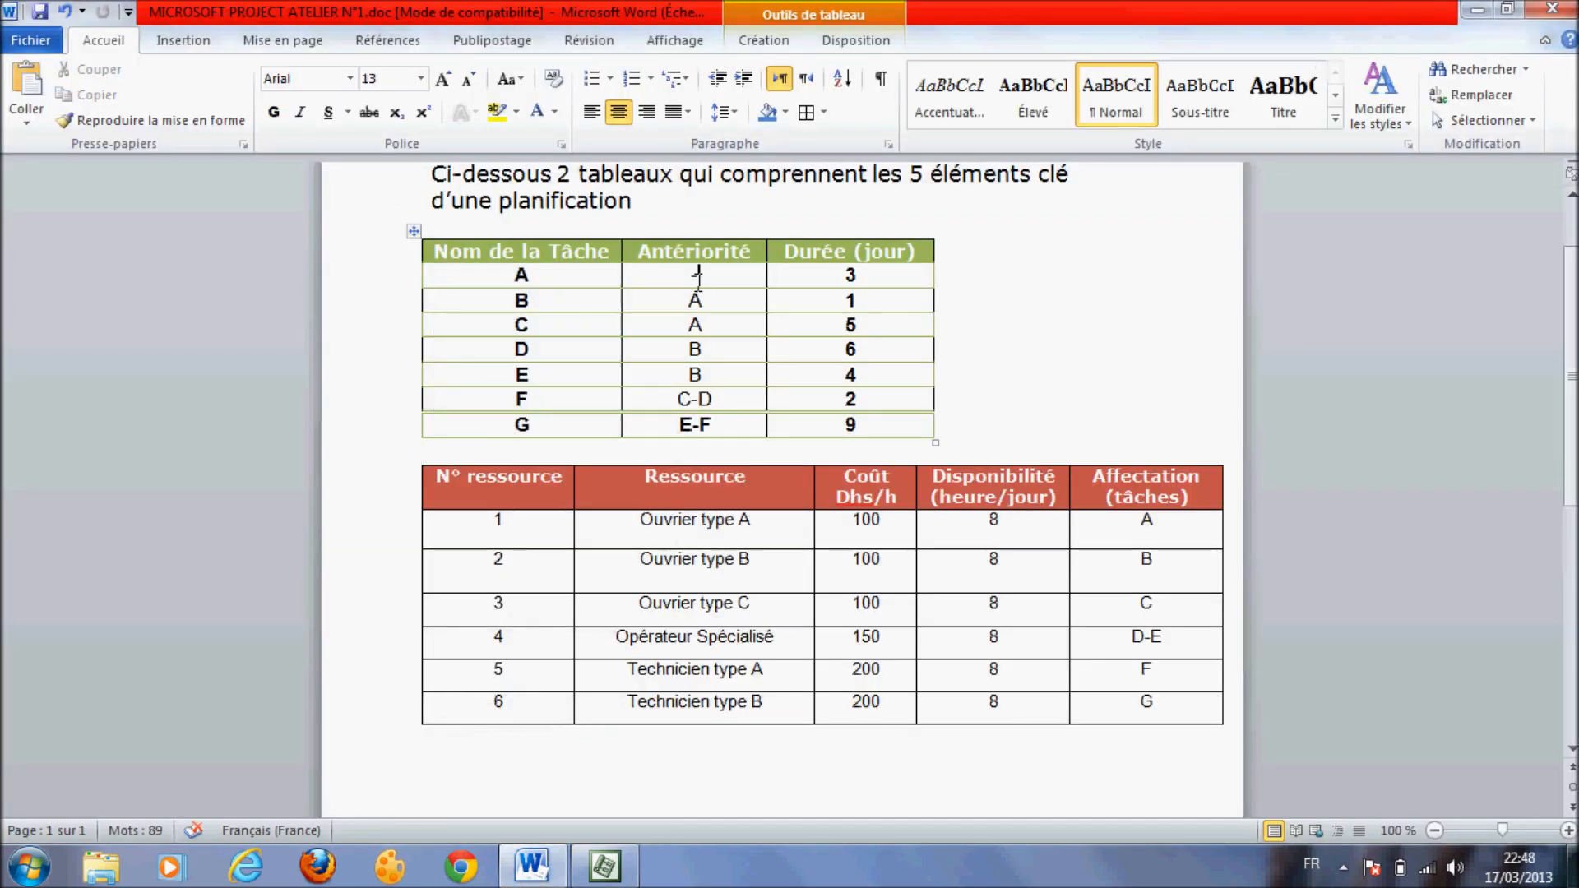
pyautogui.click(535, 276)
pyautogui.click(705, 281)
pyautogui.click(512, 302)
pyautogui.click(535, 276)
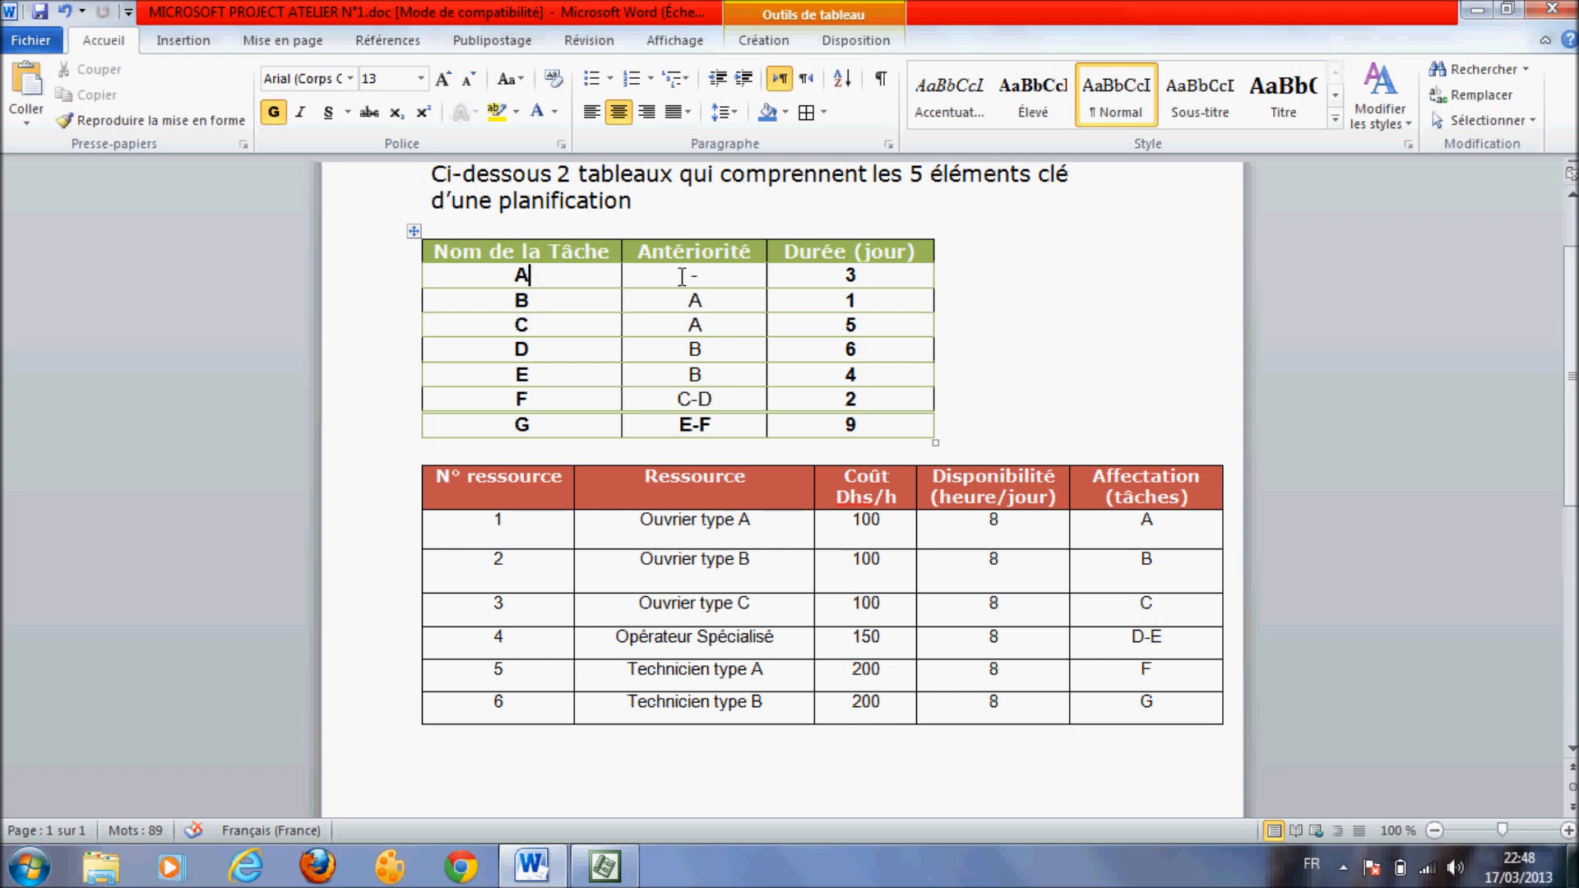
pyautogui.click(535, 302)
# - Return to Microsoft Project and set task A as the predecessor of task B in its task information
pyautogui.hotkey('alt', 'Tab')
pyautogui.doubleClick(185, 213)
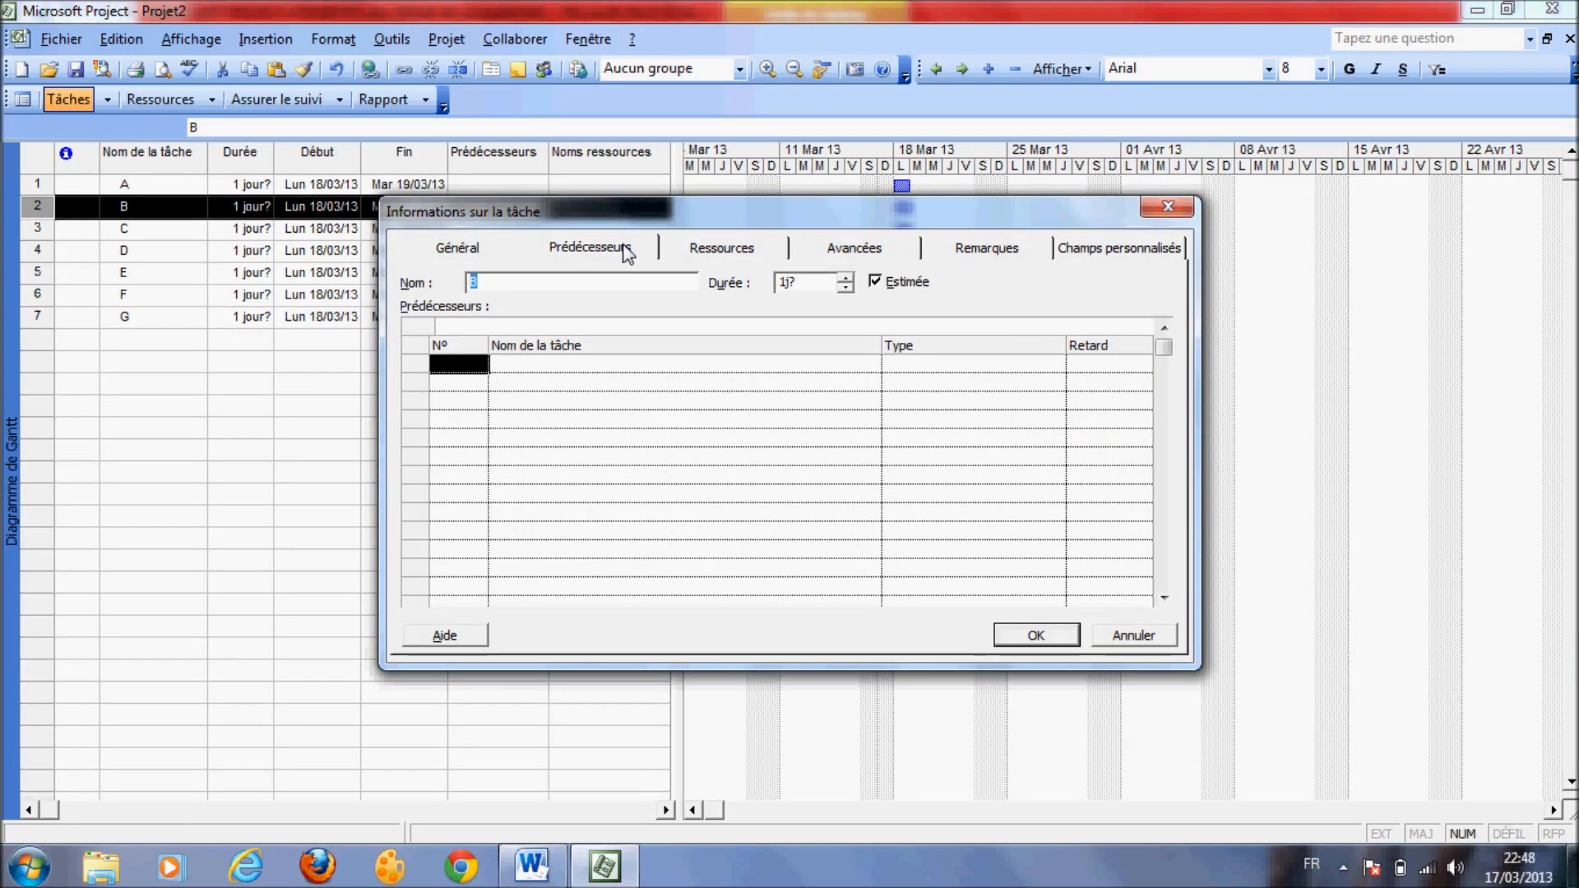
pyautogui.click(876, 366)
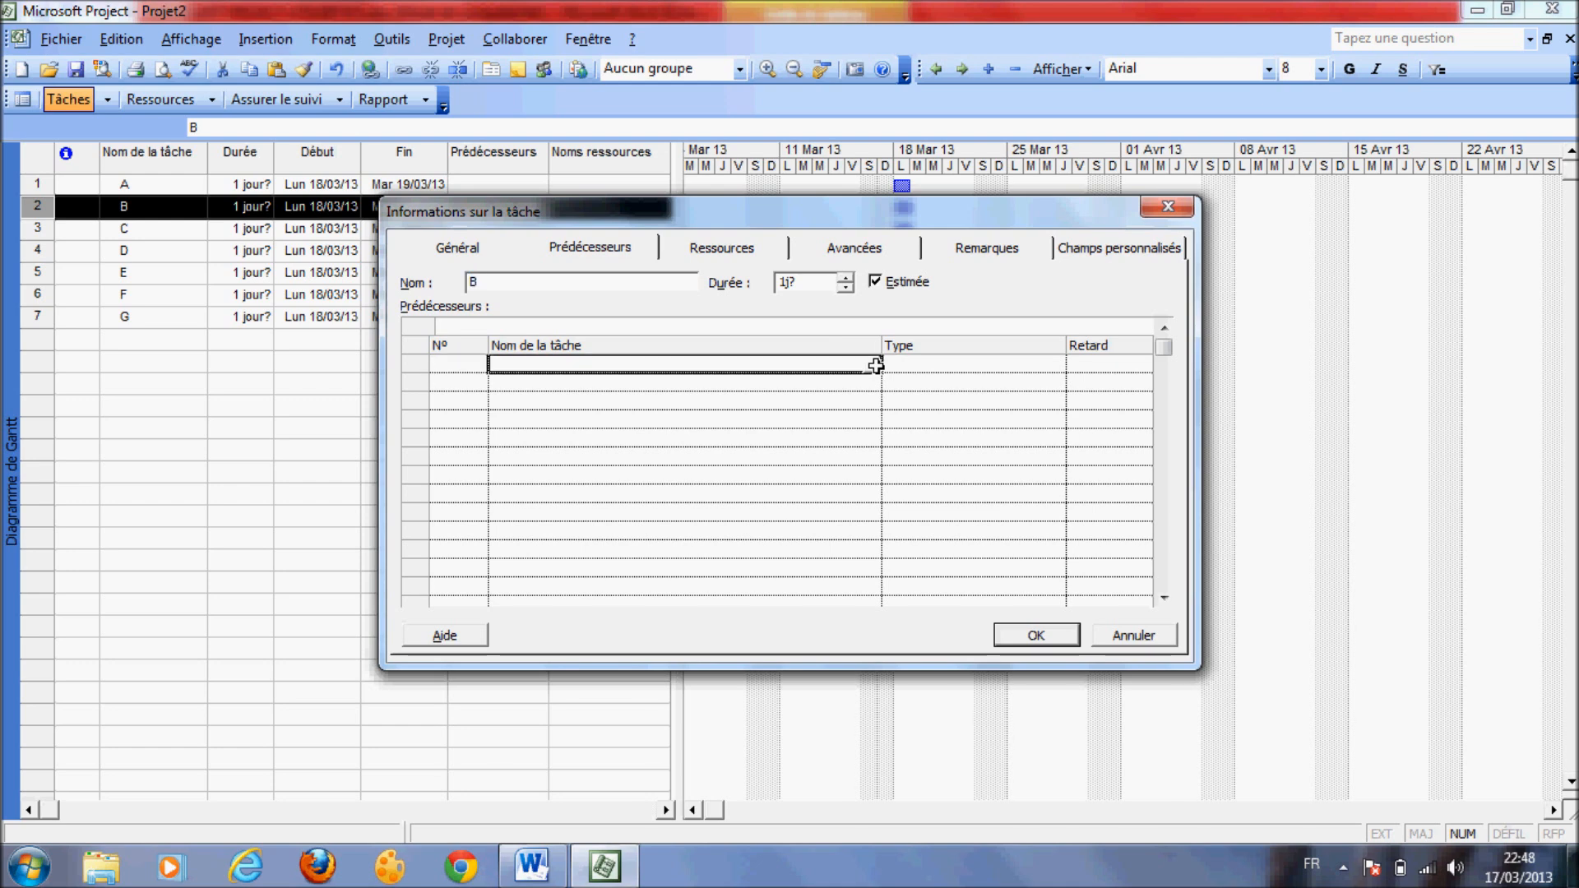
pyautogui.click(875, 365)
pyautogui.click(864, 382)
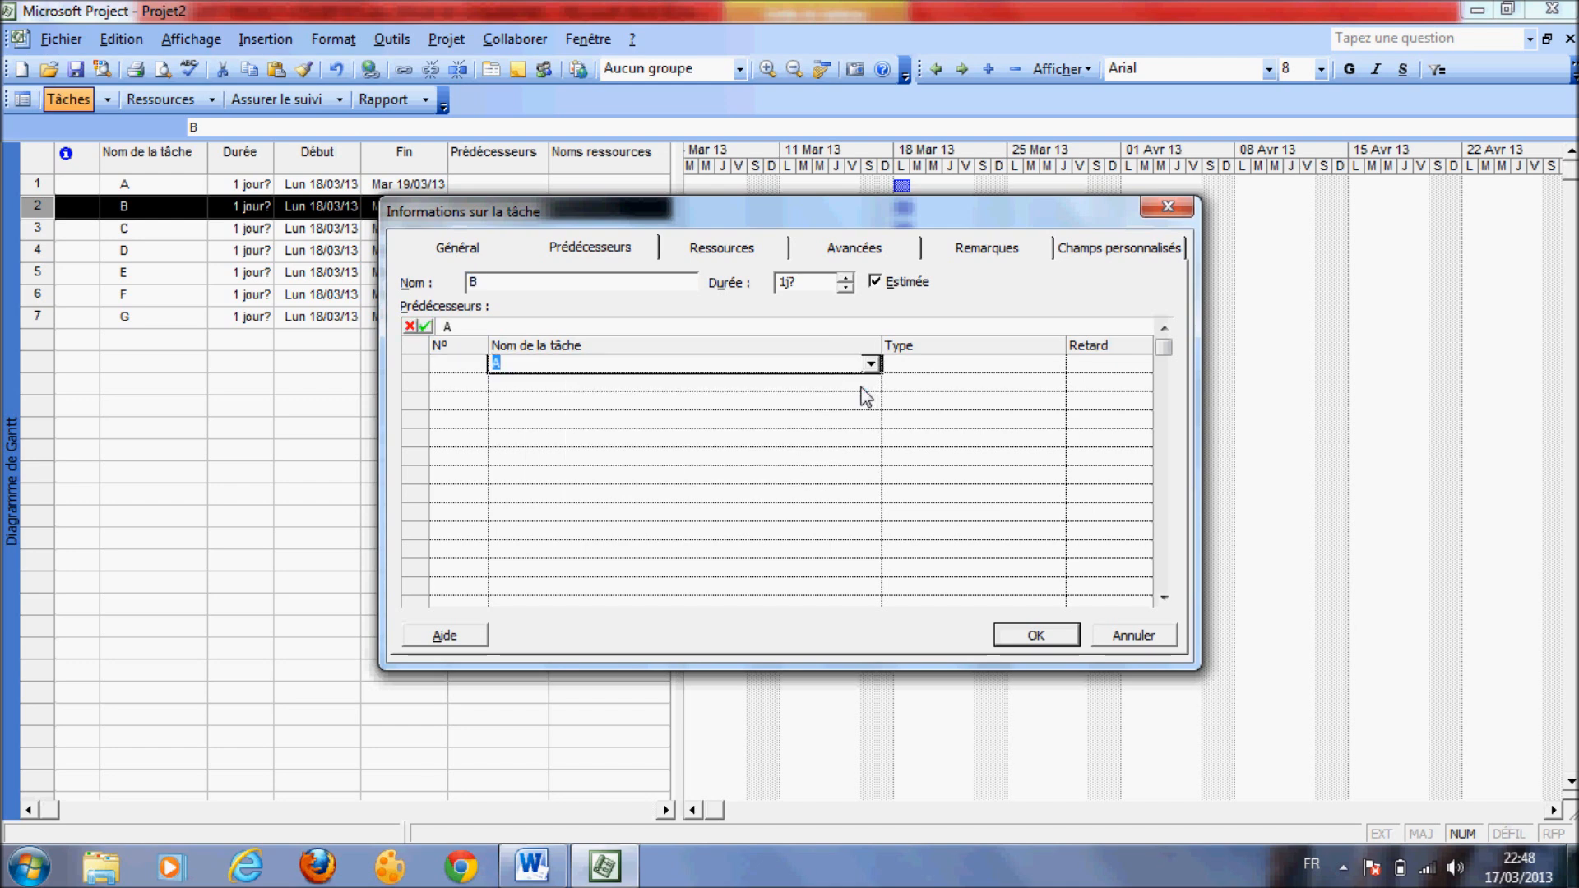
pyautogui.click(1035, 634)
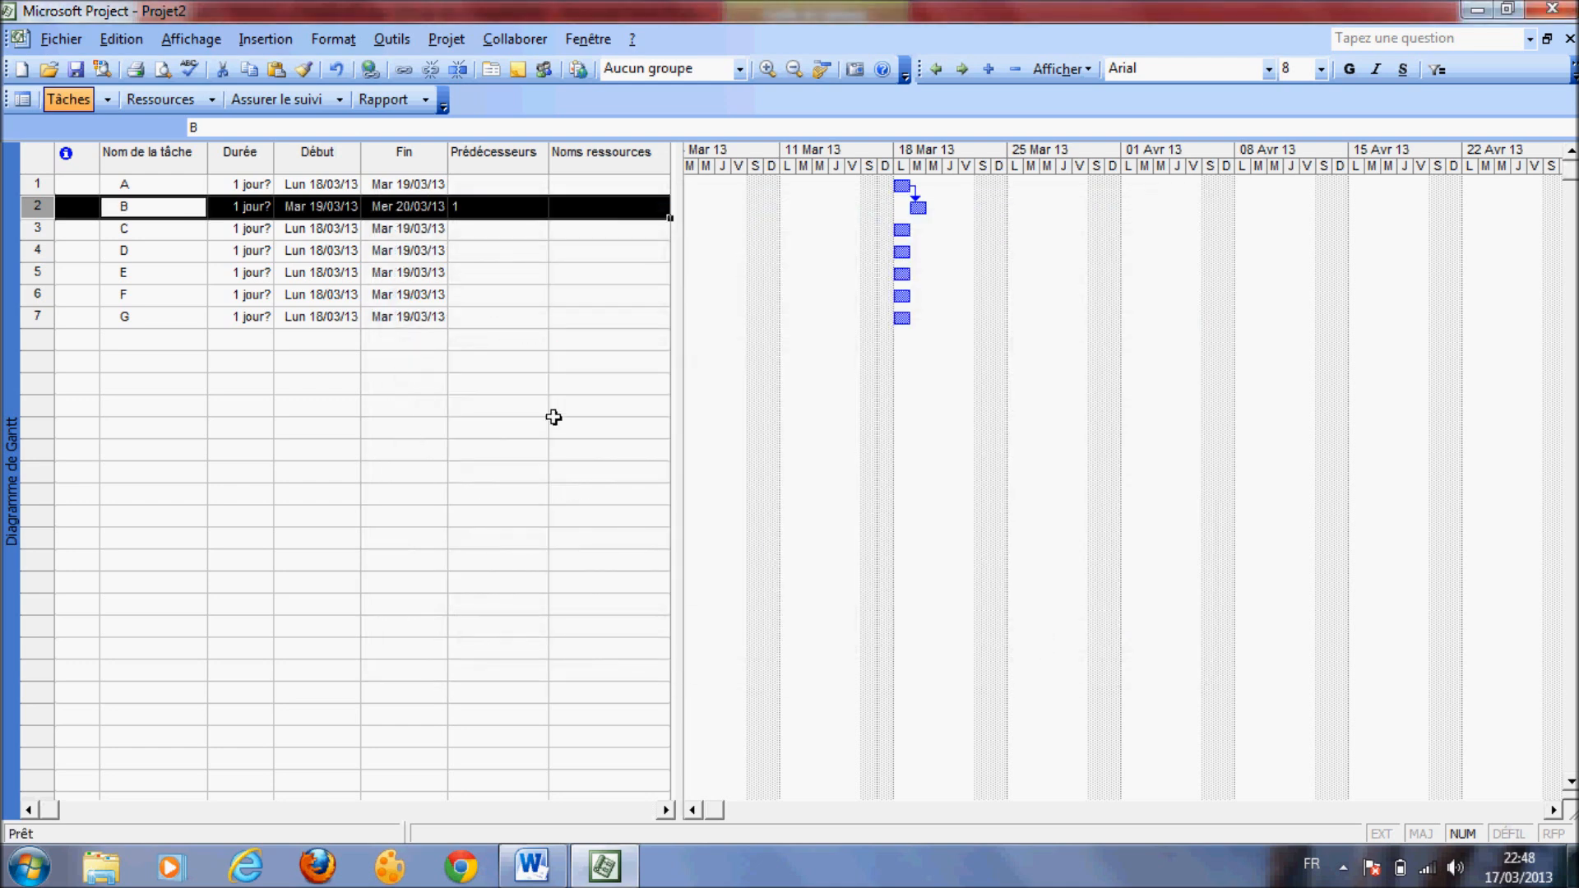
# - Check task C's Antériorité in the Word table, return to Microsoft Project and set task A as the predecessor of task C
pyautogui.click(169, 235)
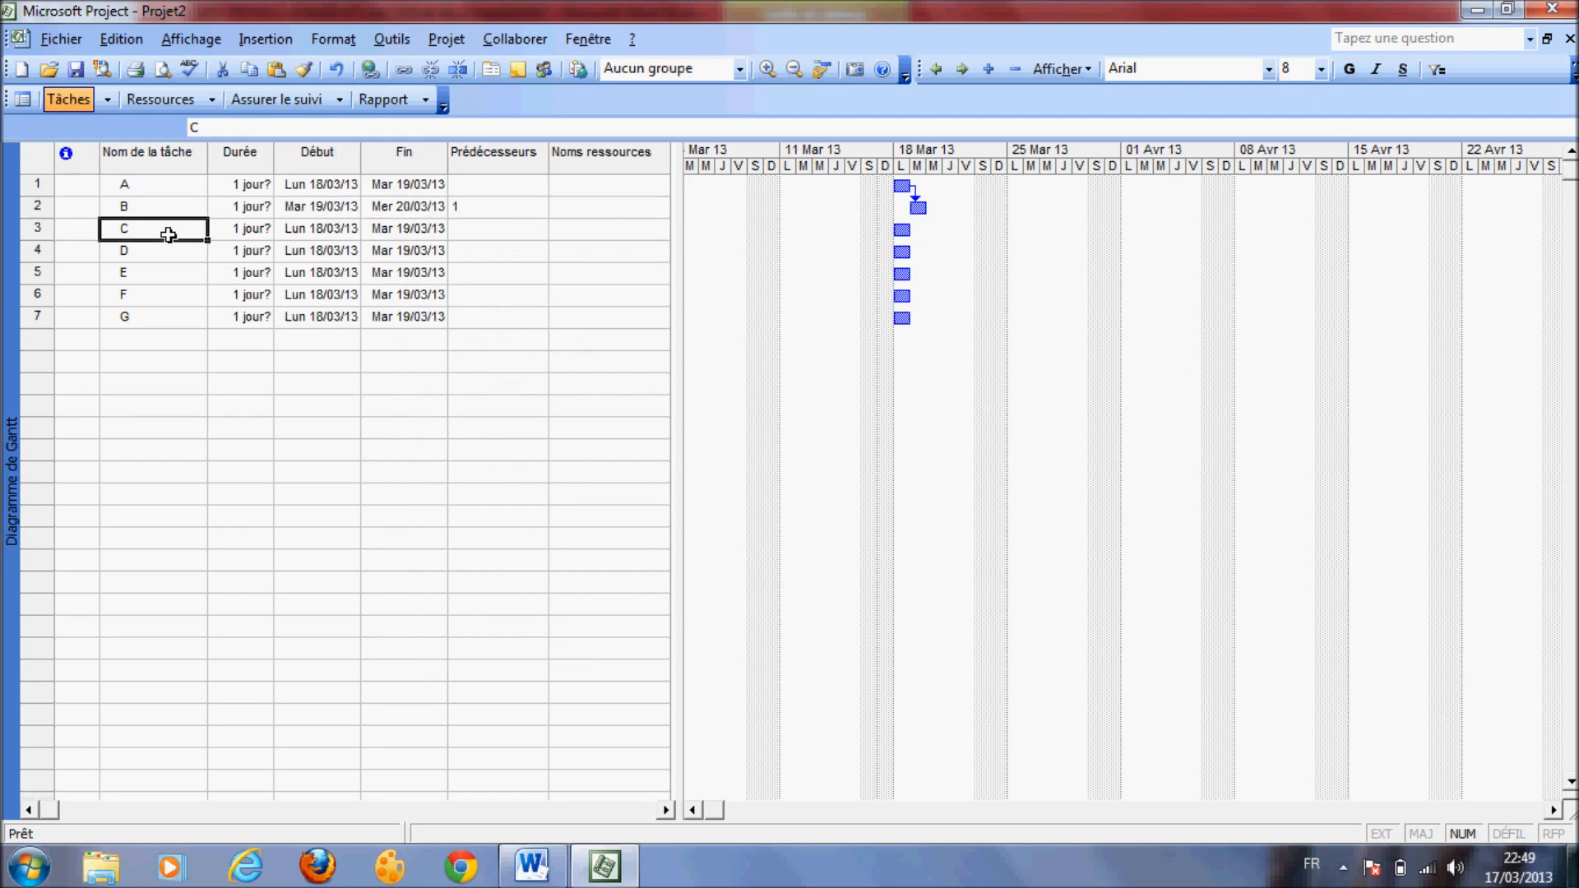
pyautogui.hotkey('alt', 'Tab')
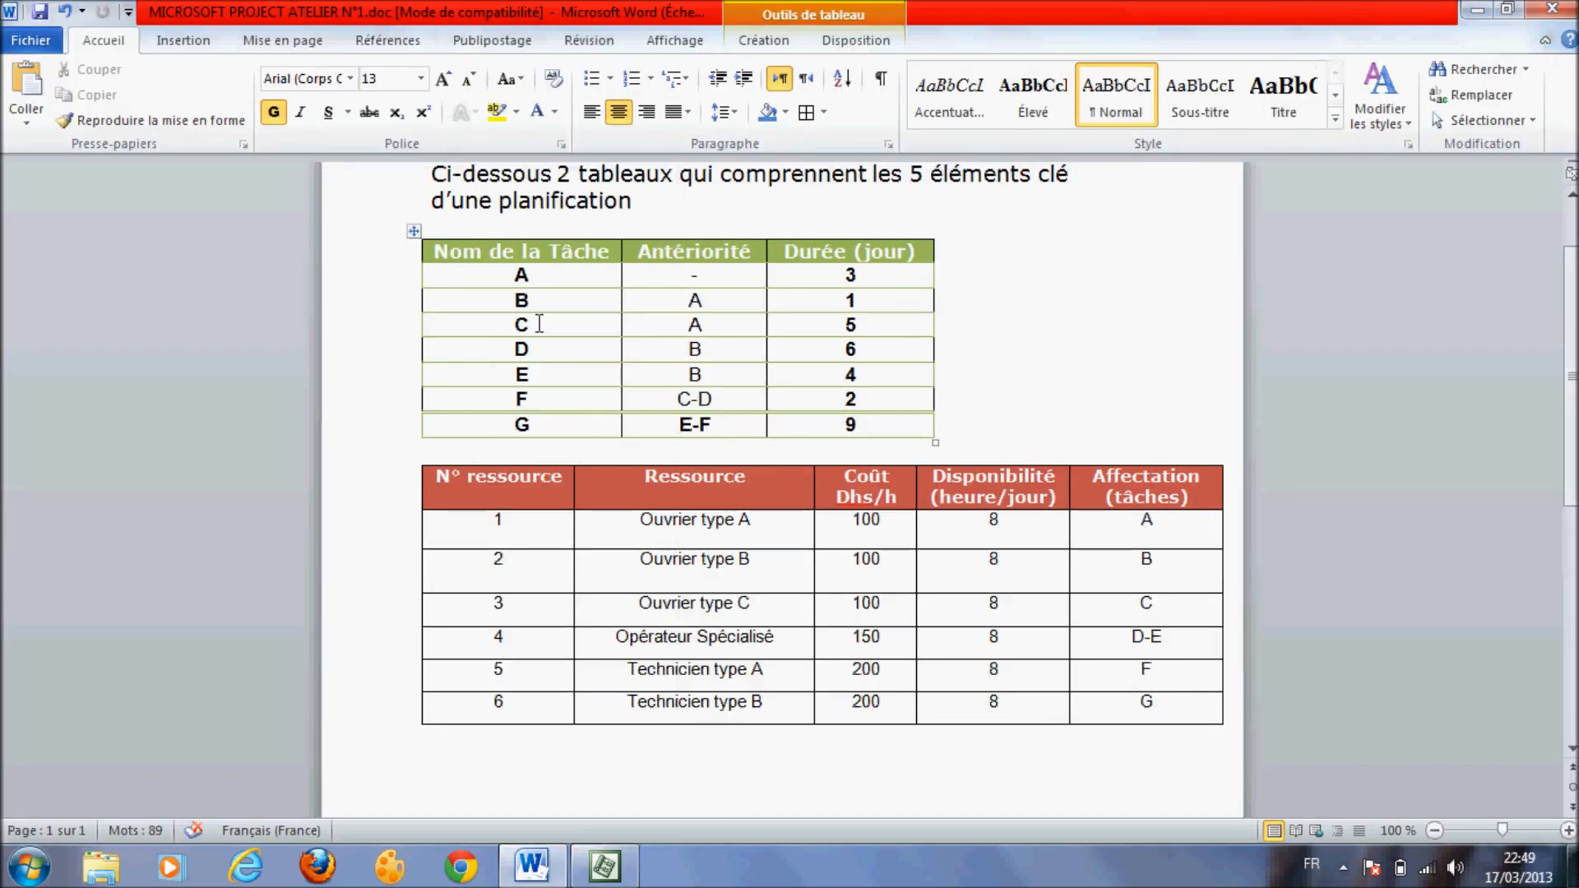
pyautogui.hotkey('alt', 'Tab')
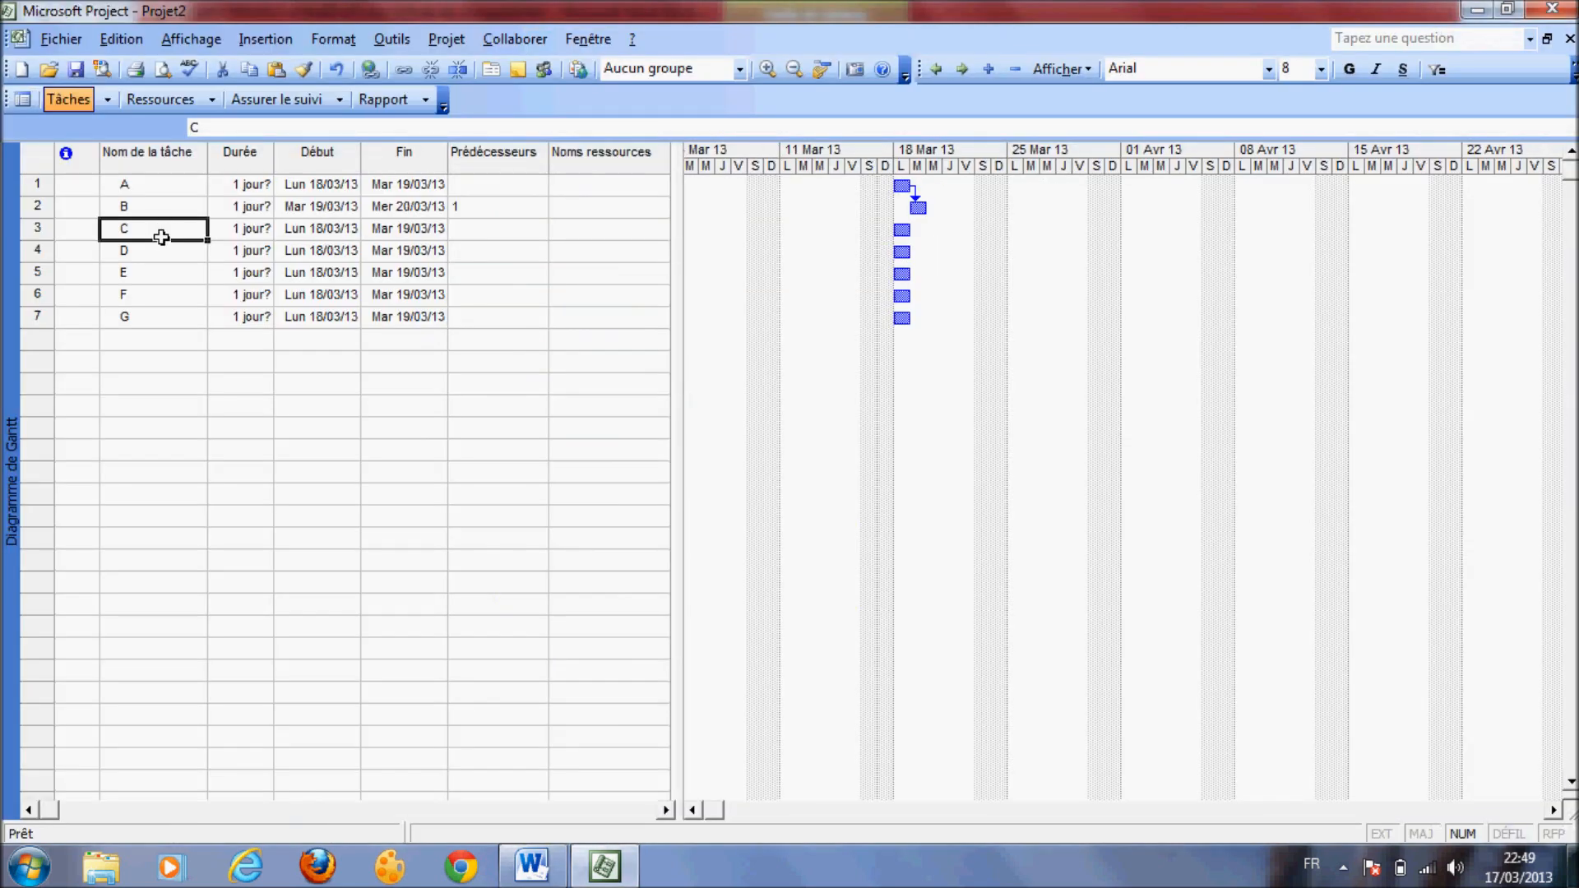
pyautogui.doubleClick(161, 237)
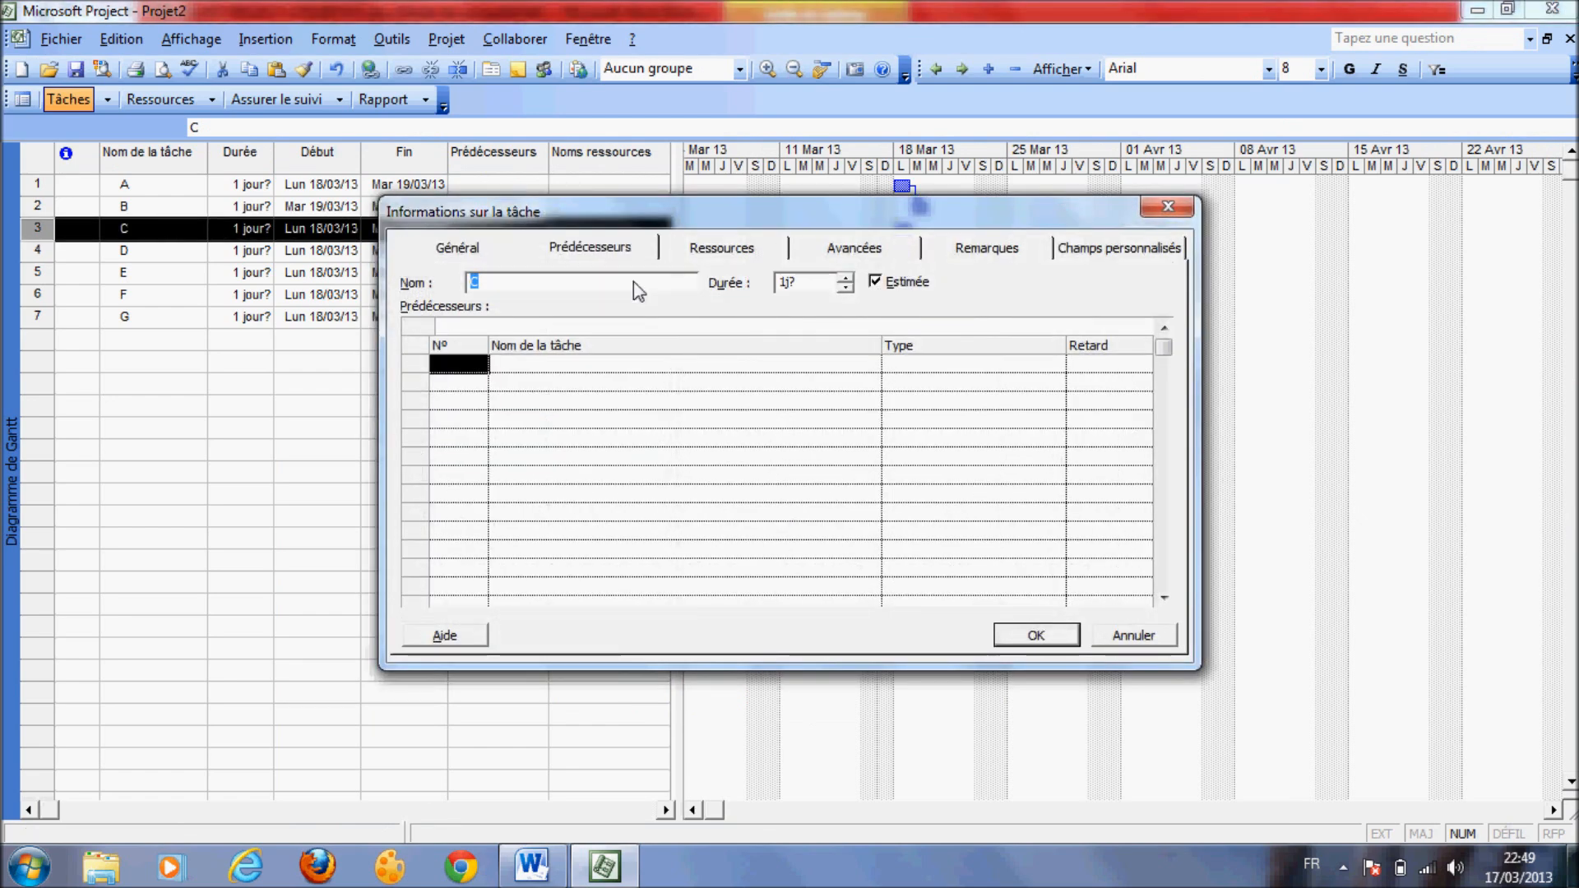
pyautogui.click(871, 363)
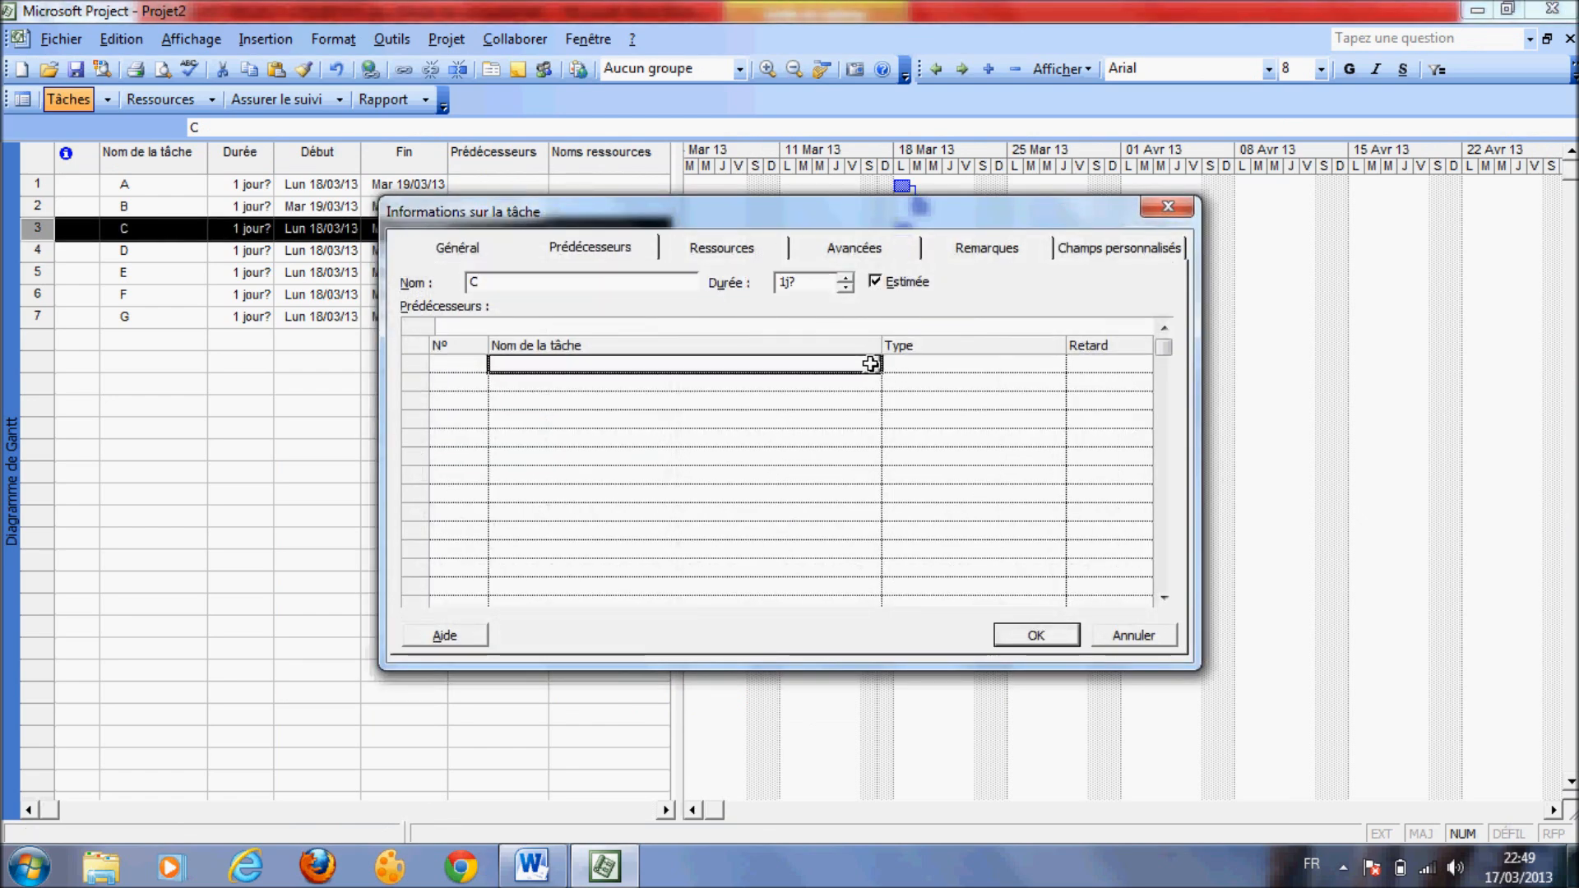
pyautogui.click(871, 363)
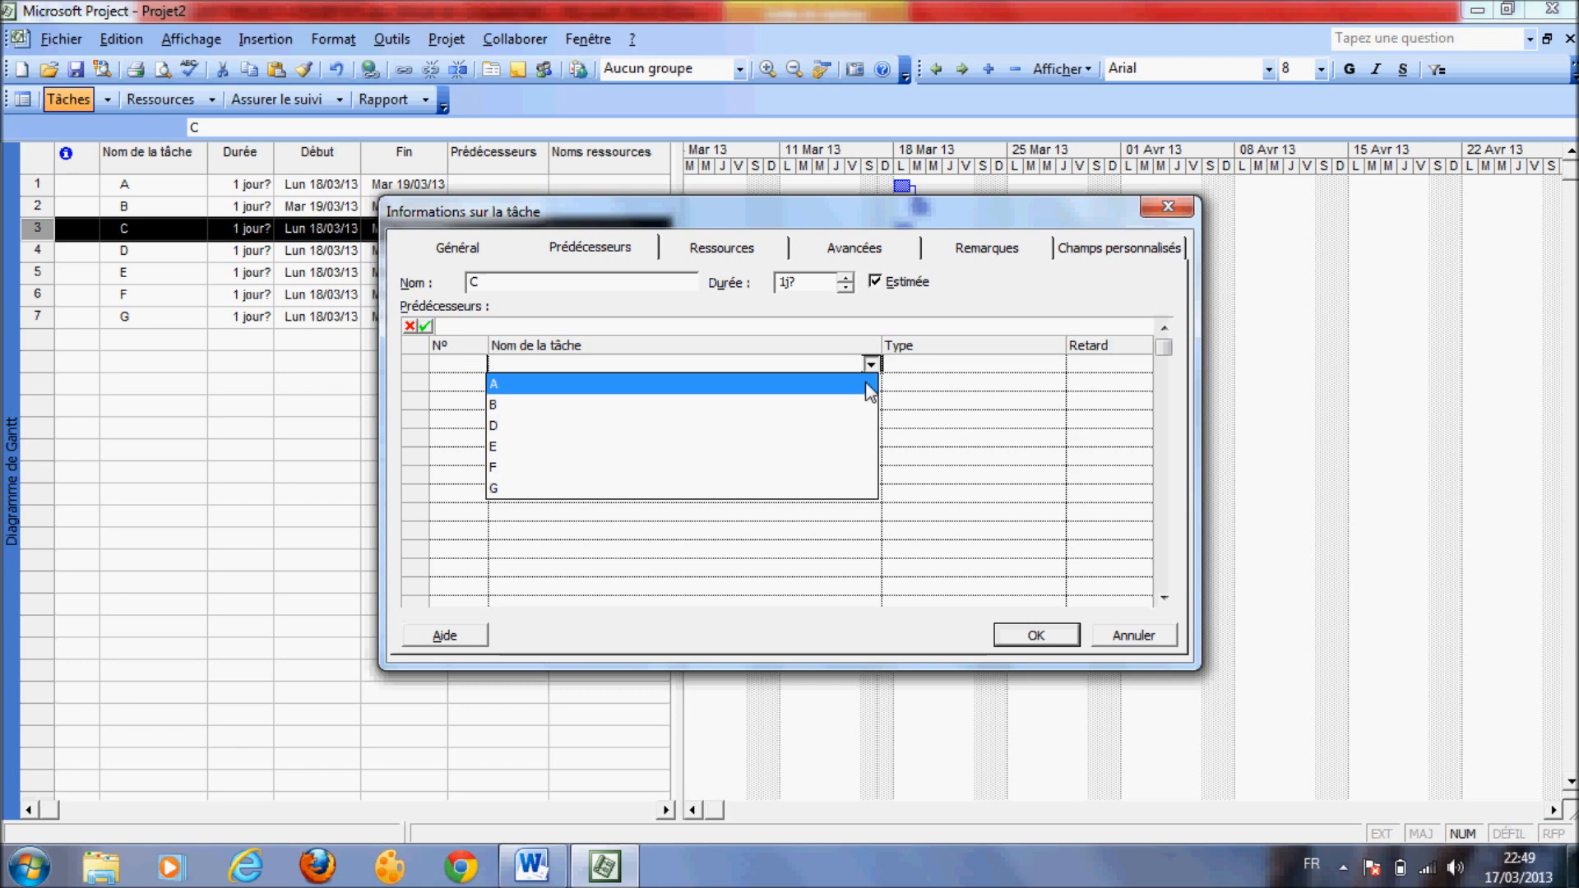
pyautogui.click(868, 384)
pyautogui.click(1035, 635)
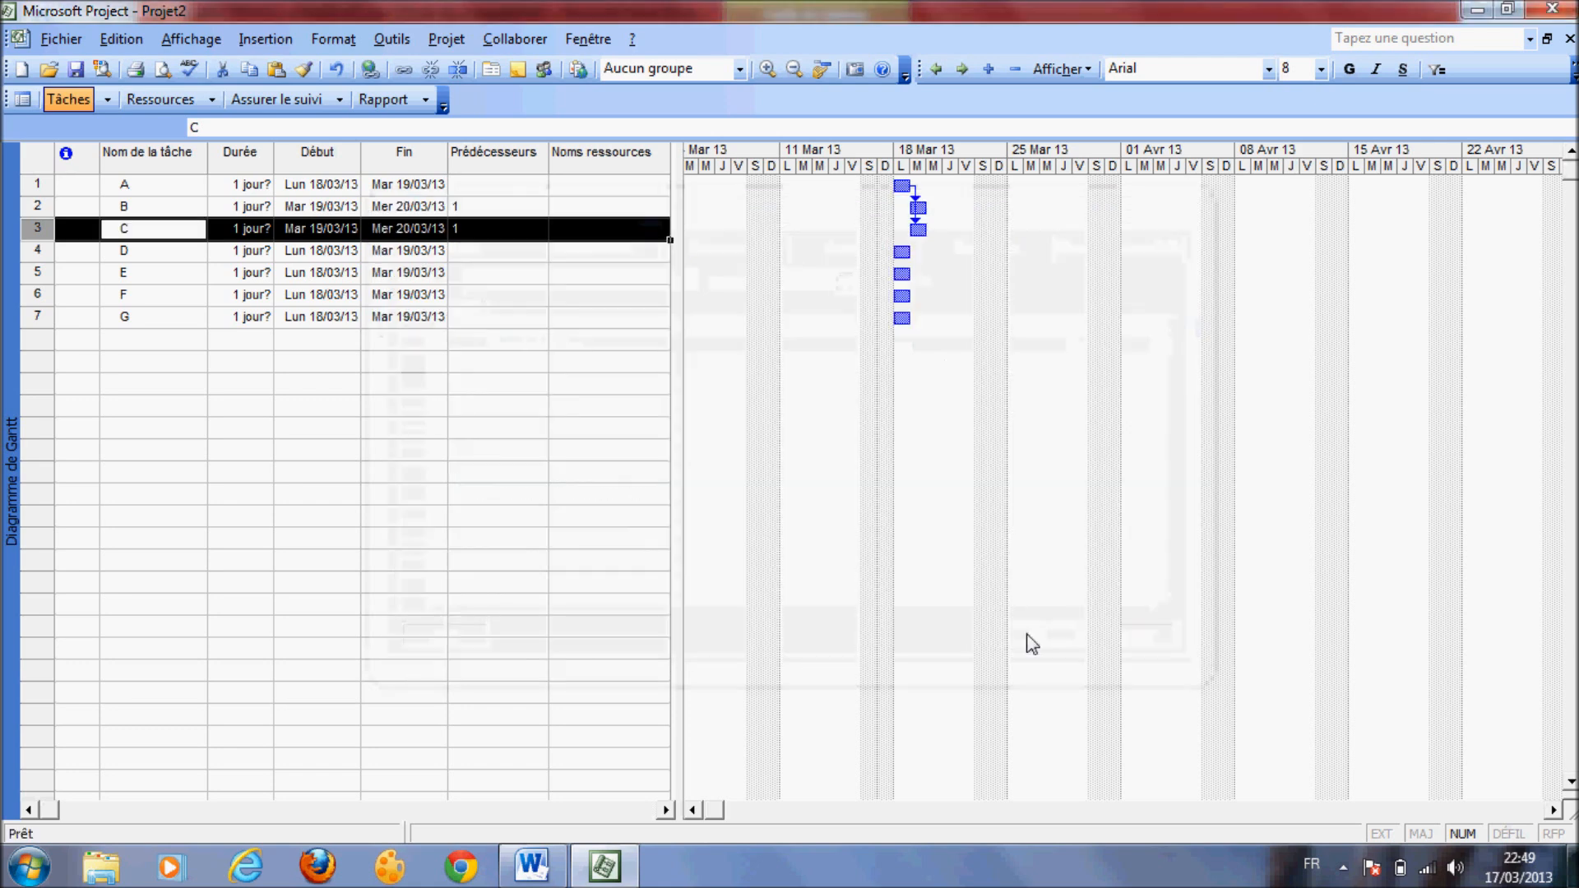
# - Check task D's Antériorité in the Word table, return to Microsoft Project and set task B as the predecessor of task D
pyautogui.hotkey('alt', 'Tab')
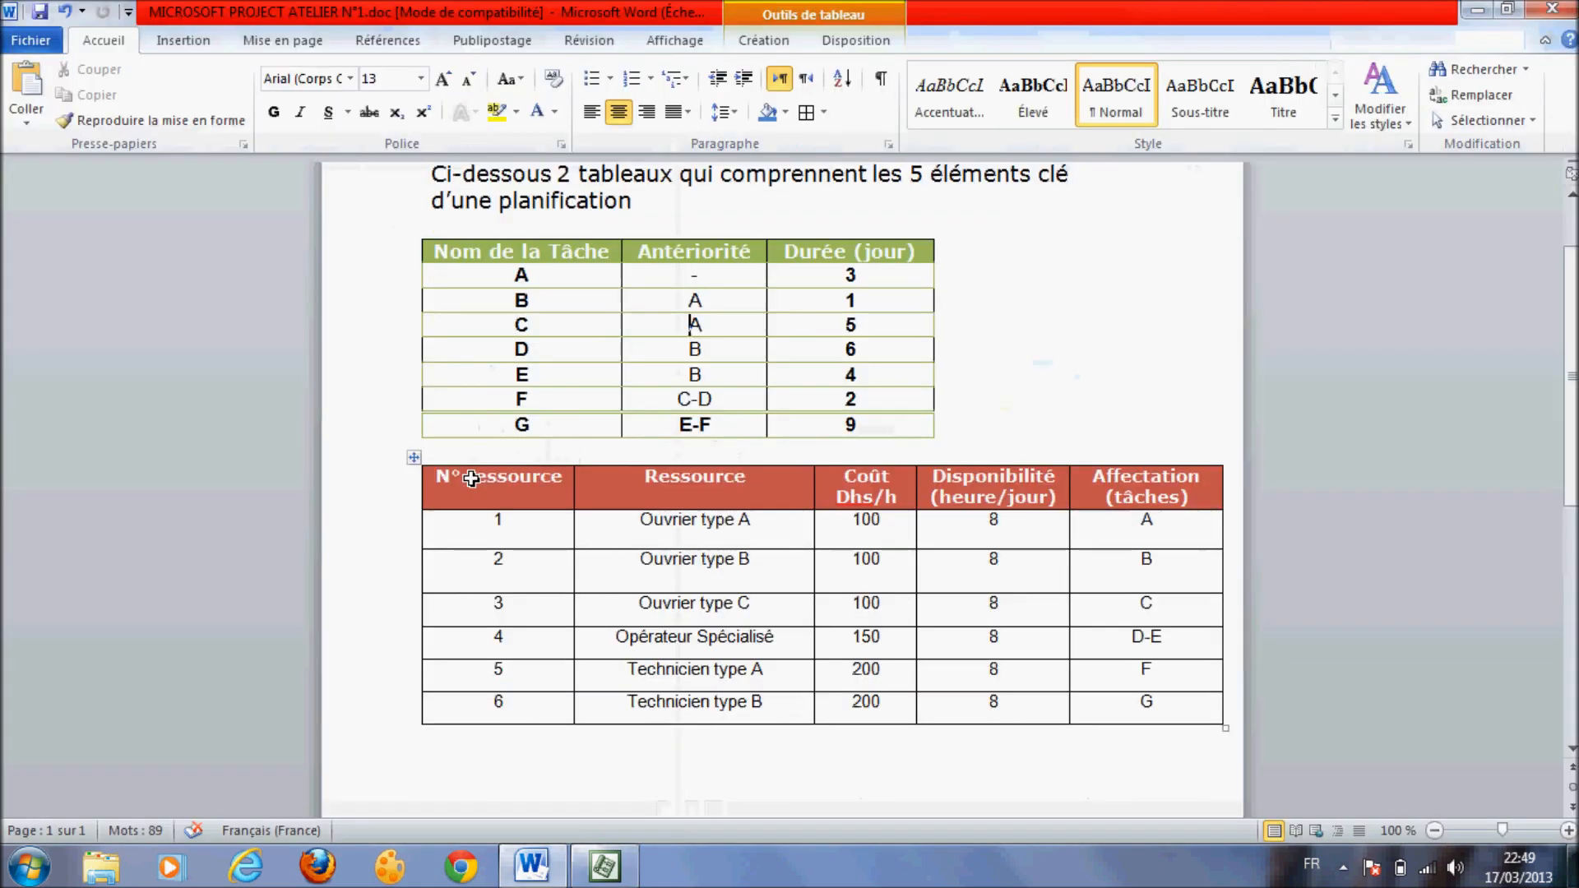
pyautogui.click(546, 349)
pyautogui.hotkey('alt', 'Tab')
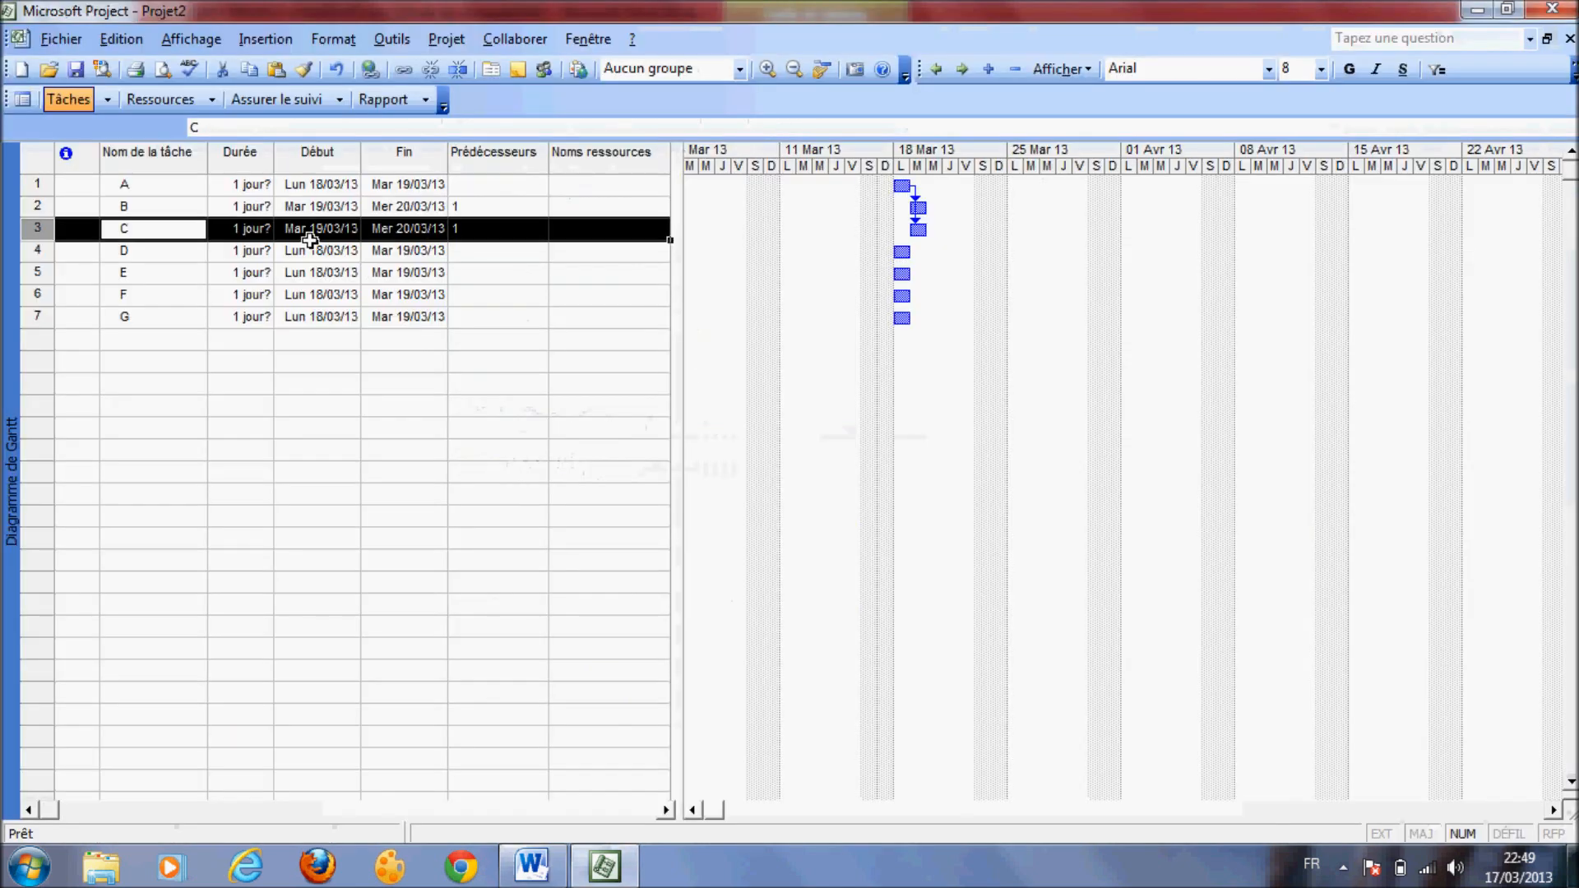
pyautogui.doubleClick(167, 255)
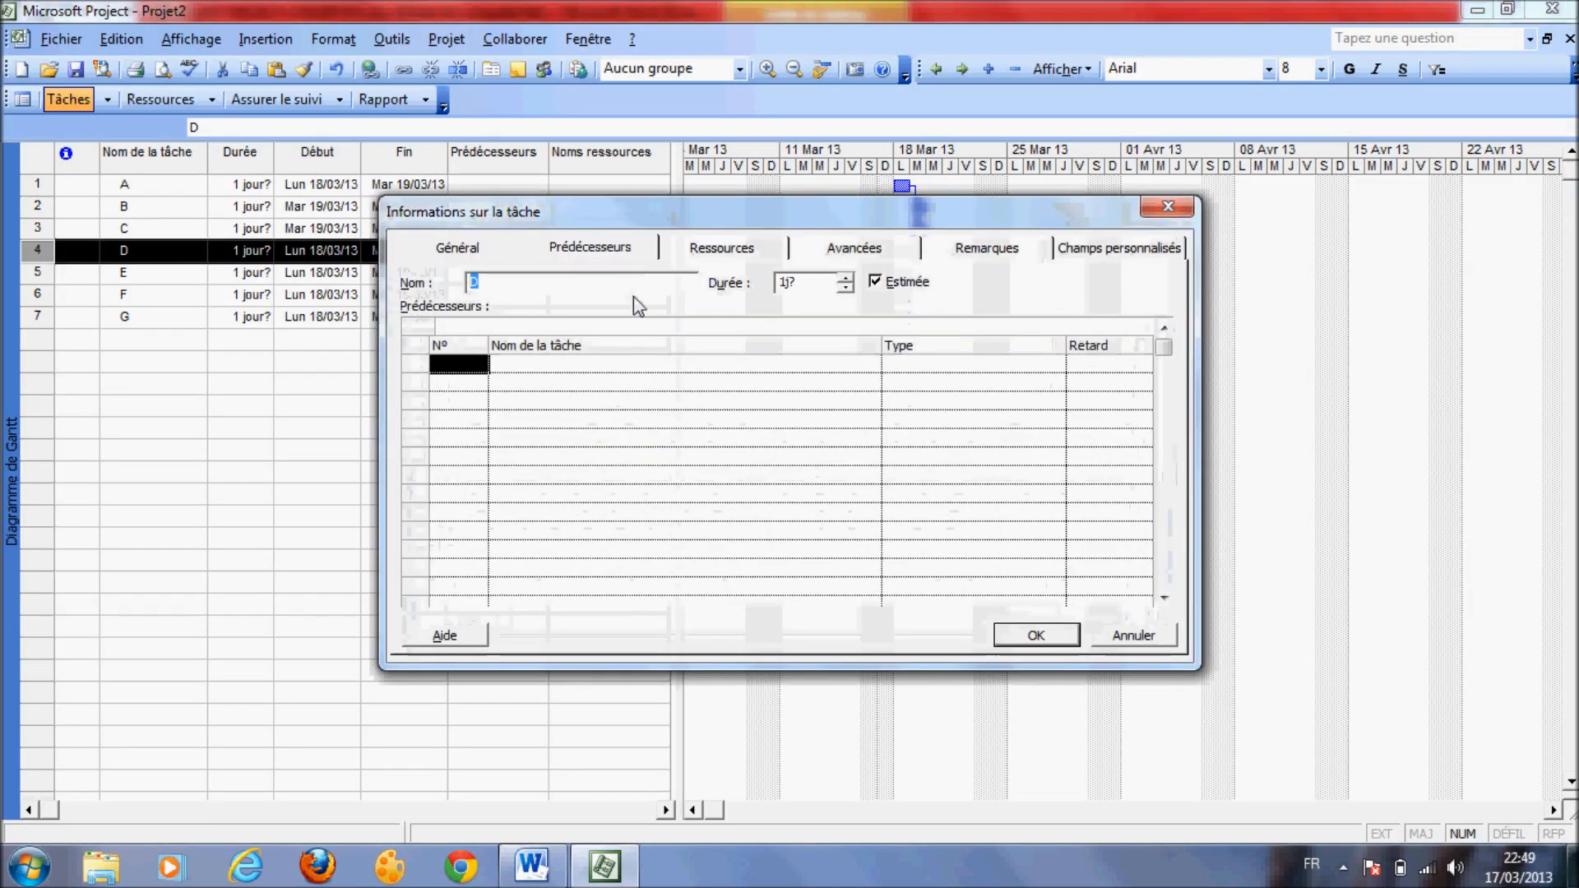
pyautogui.click(877, 366)
pyautogui.click(871, 365)
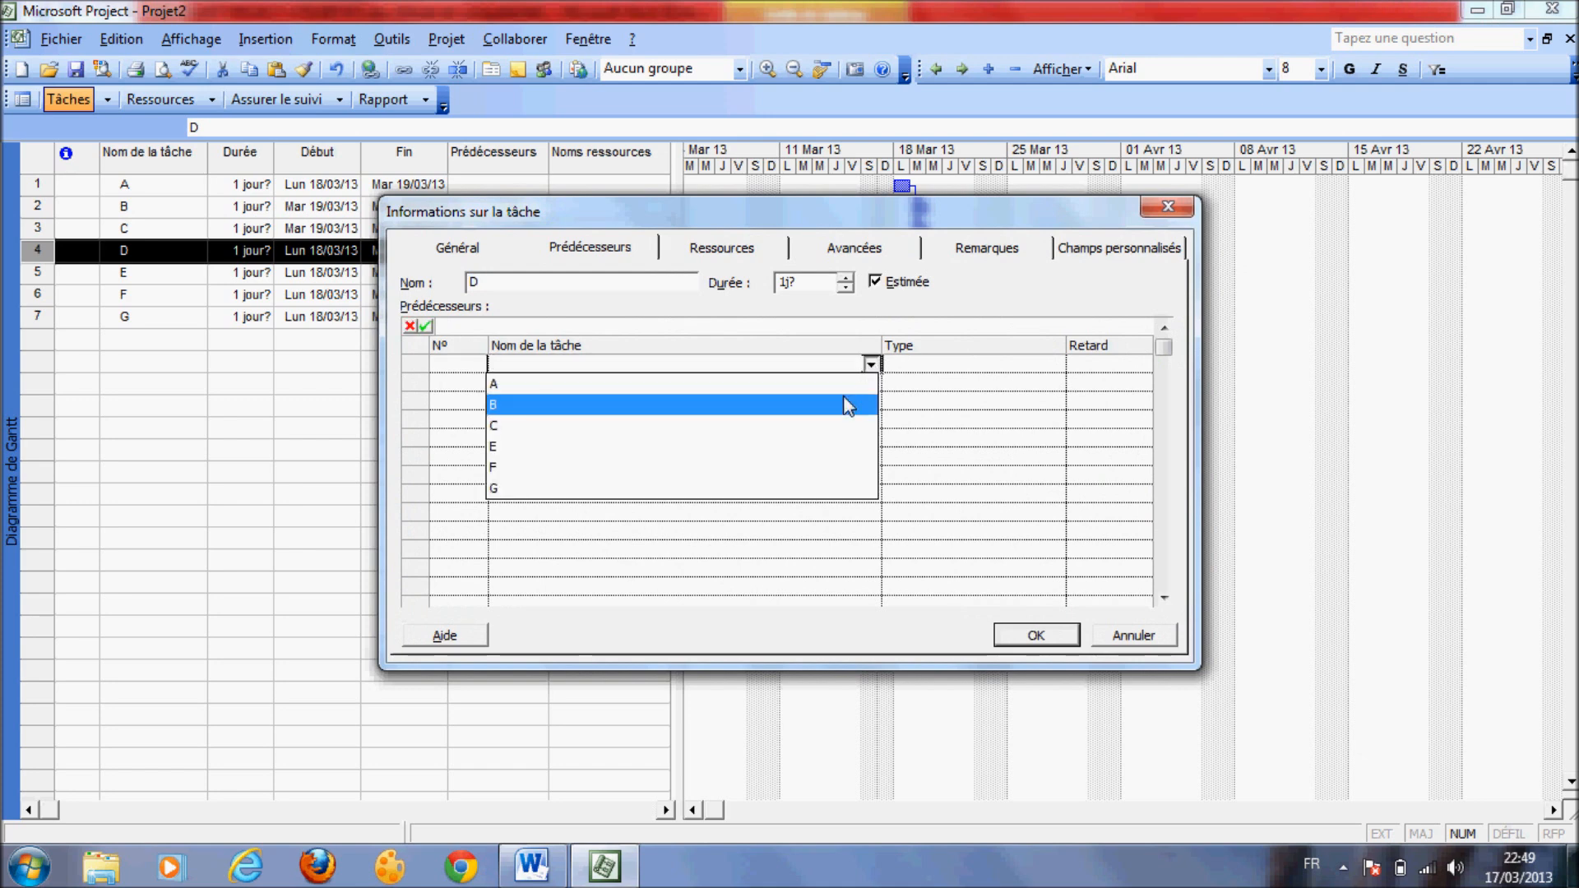
pyautogui.click(848, 404)
pyautogui.click(1020, 635)
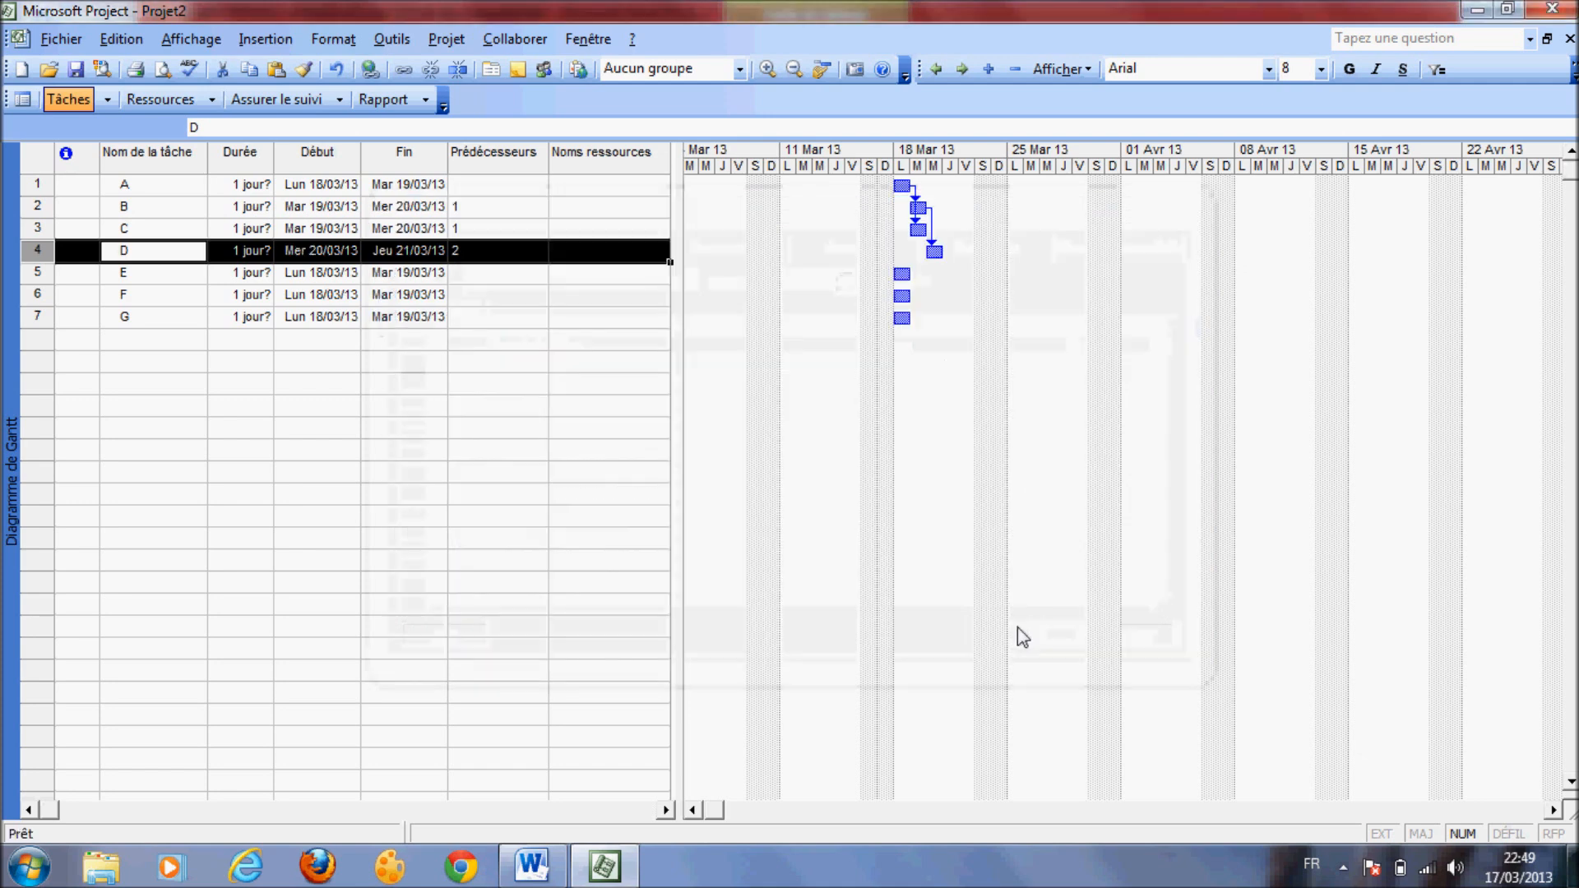
# - Check task E's Antériorité in the Word table, return to Microsoft Project and set task B as the predecessor of task E
pyautogui.click(532, 865)
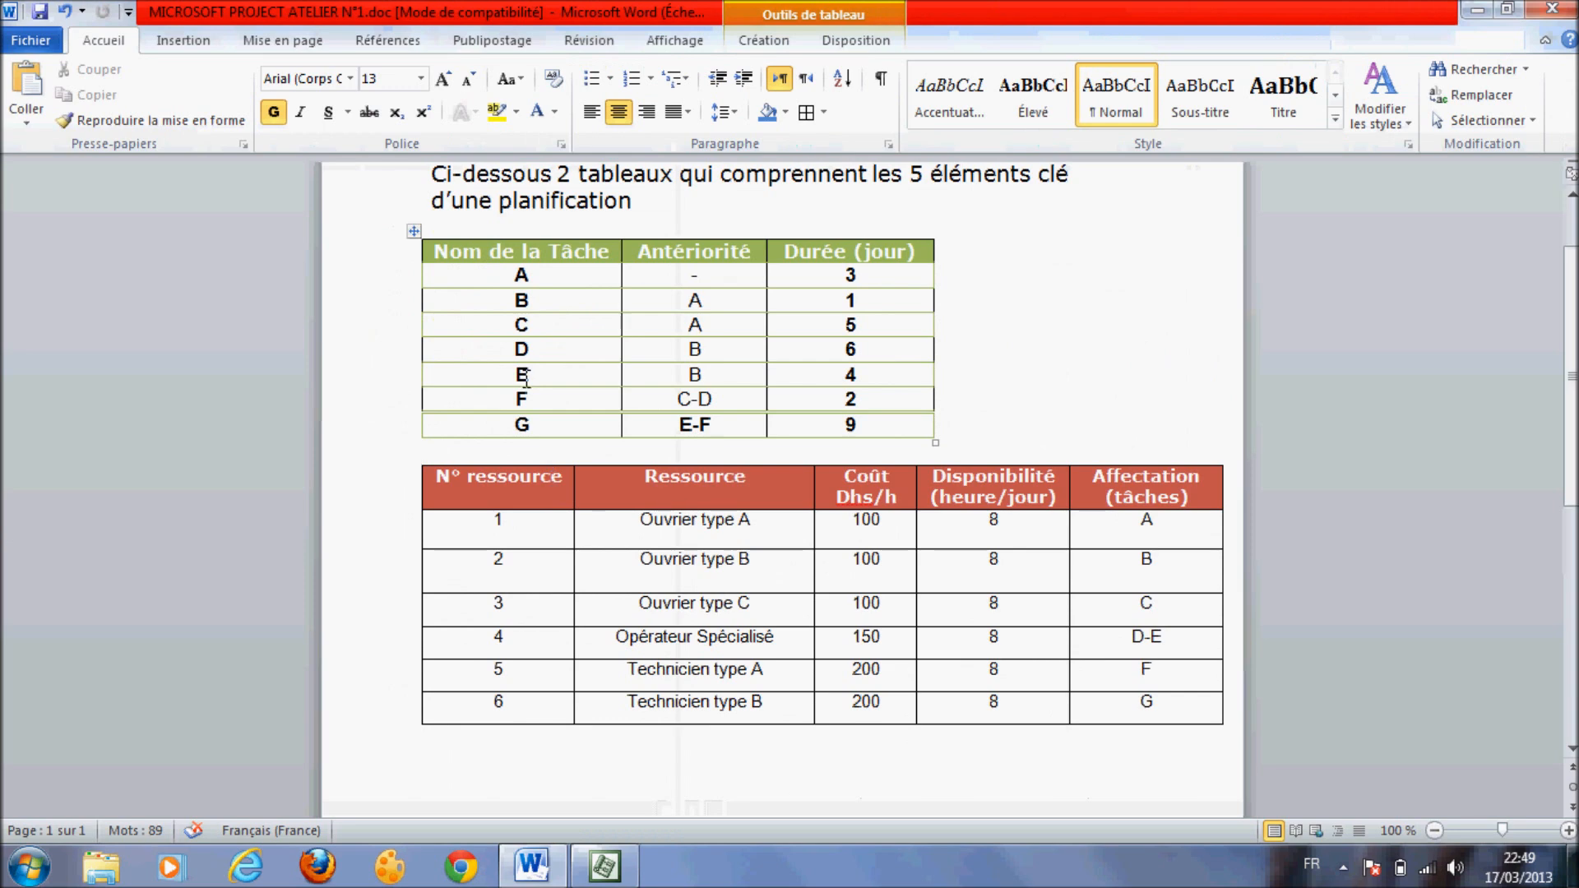
pyautogui.doubleClick(527, 376)
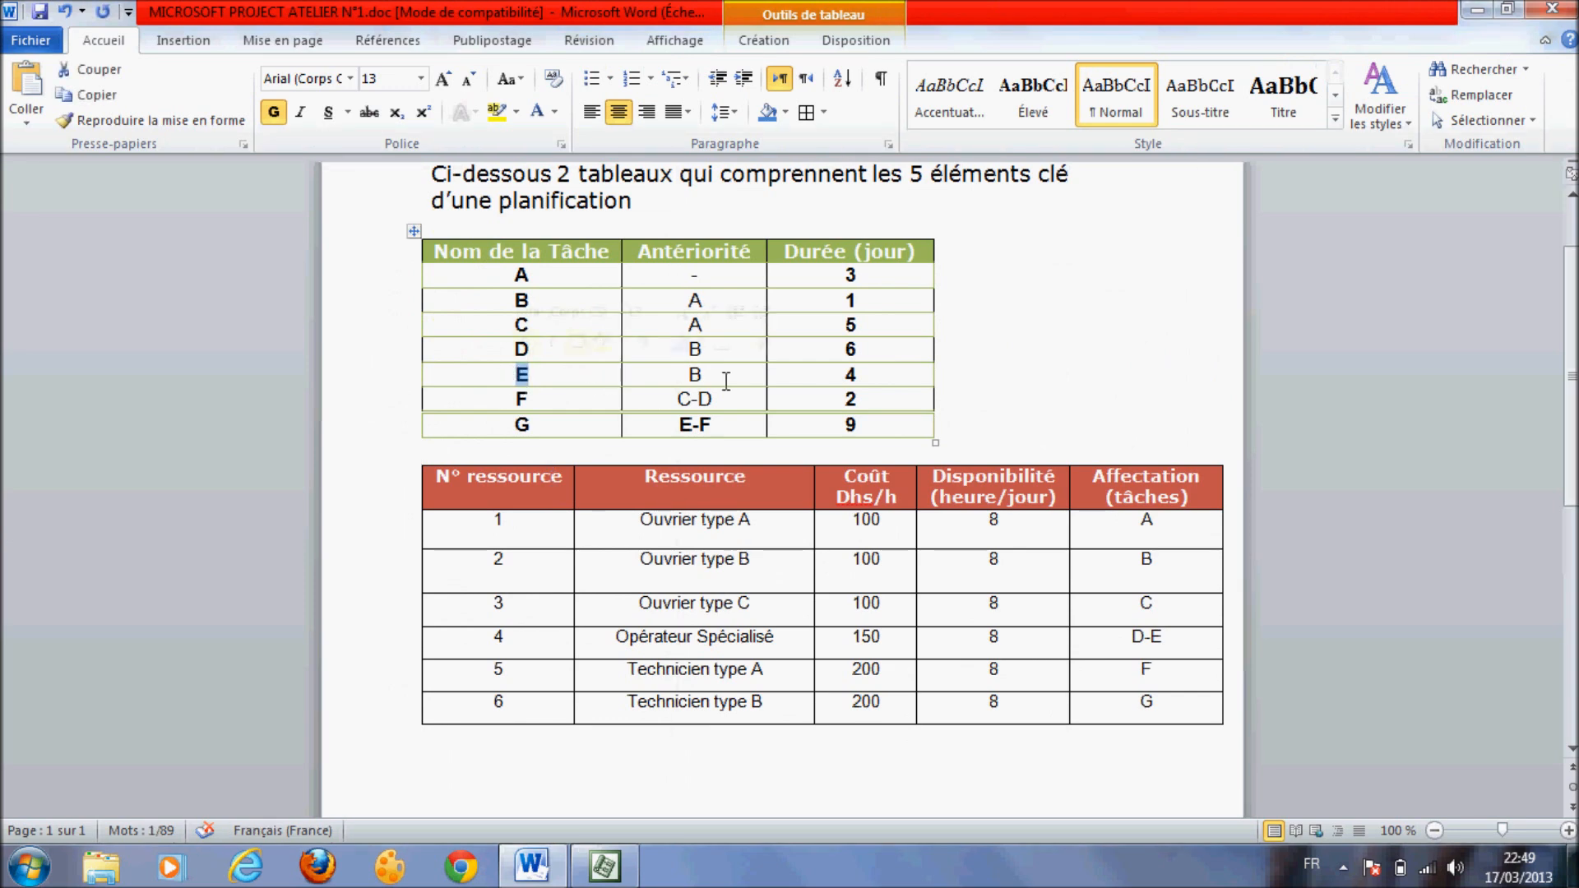
pyautogui.hotkey('alt', 'Tab')
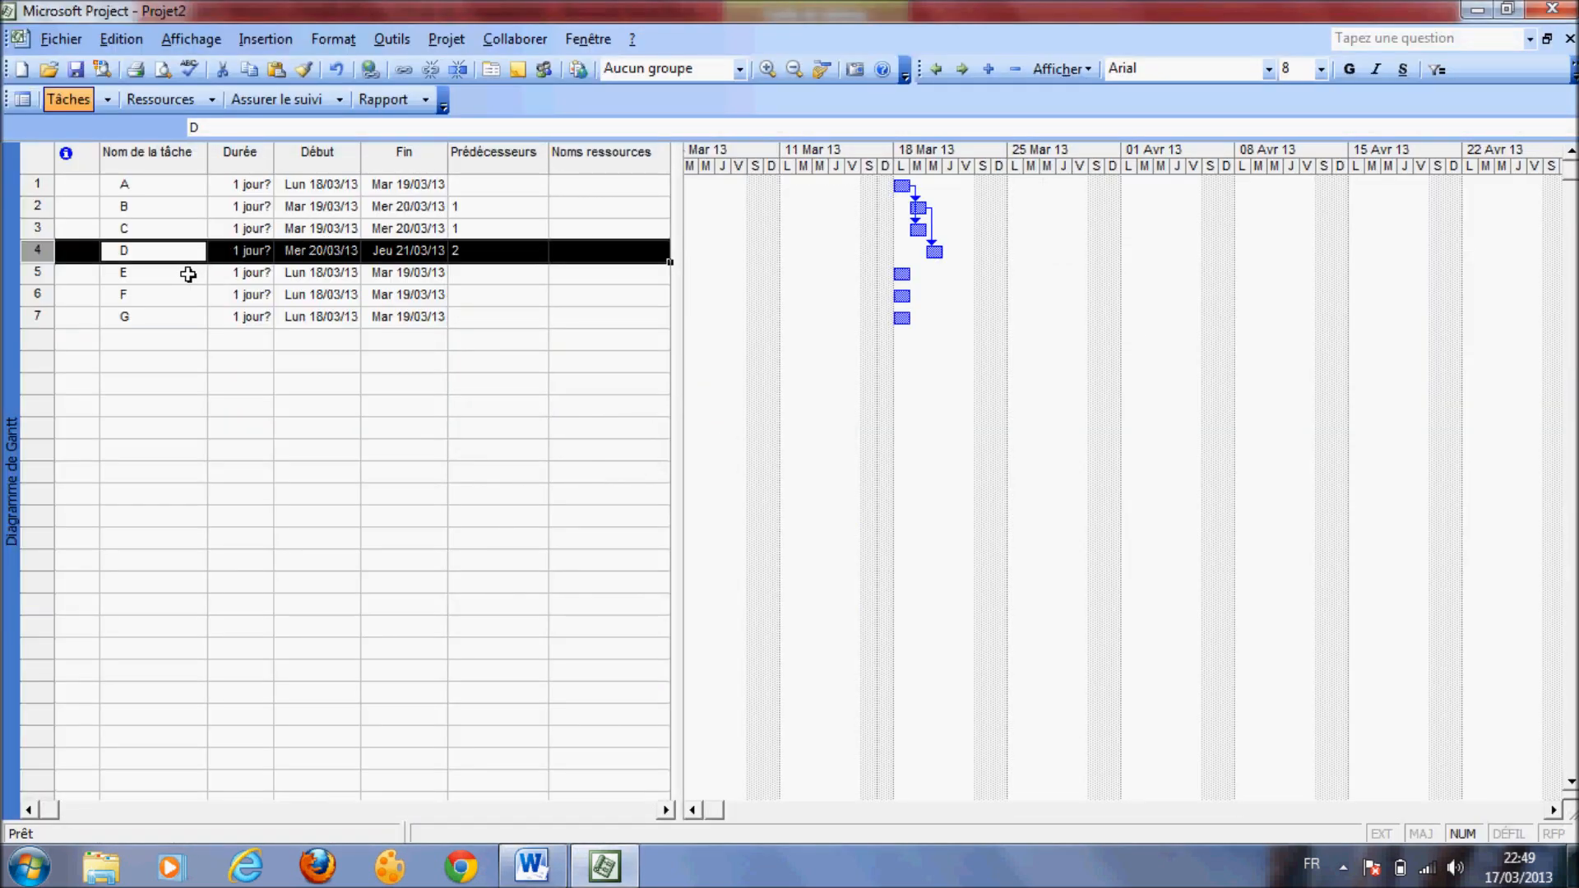
pyautogui.doubleClick(189, 274)
pyautogui.click(872, 367)
pyautogui.click(873, 367)
pyautogui.click(832, 408)
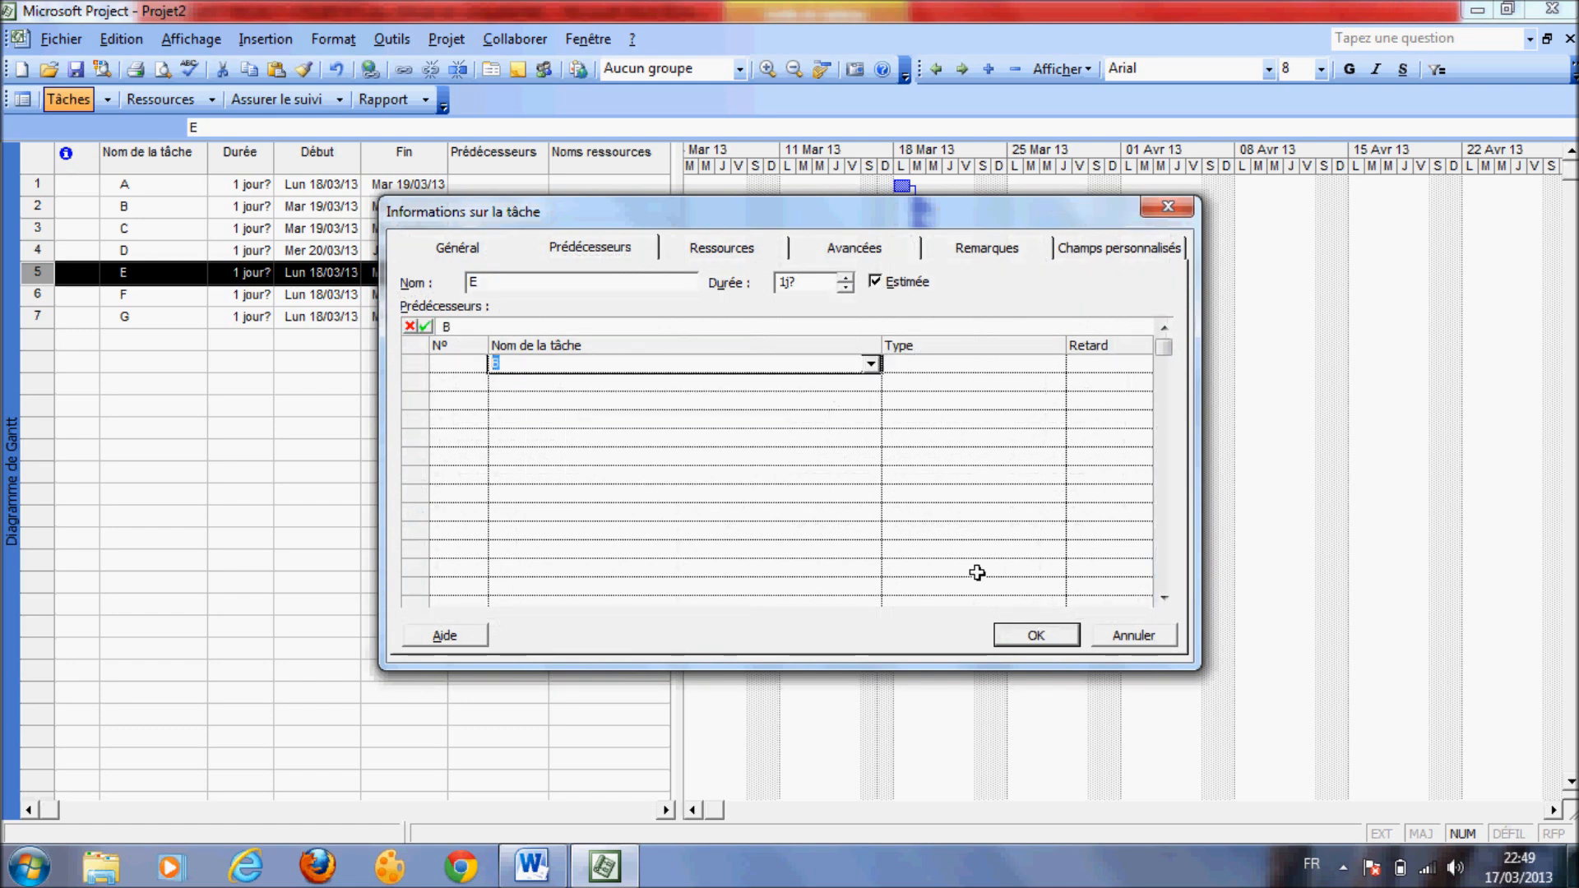
pyautogui.click(1036, 635)
# - Check task F's Antériorité in the Word table, return to Microsoft Project and set tasks C and D as predecessors of task F
pyautogui.hotkey('alt', 'Tab')
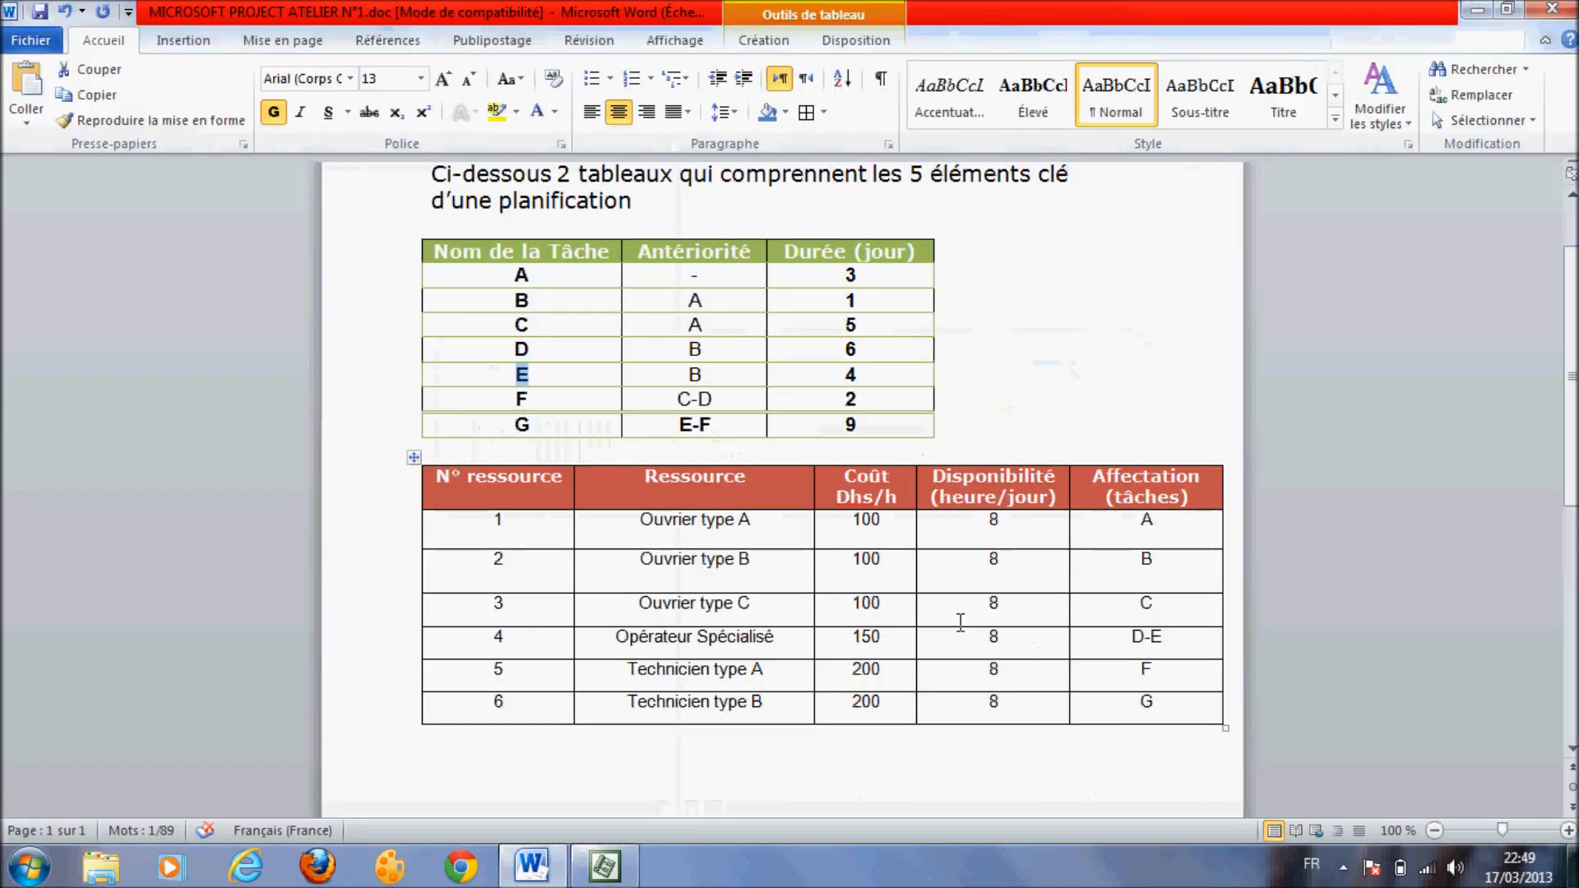
pyautogui.doubleClick(505, 400)
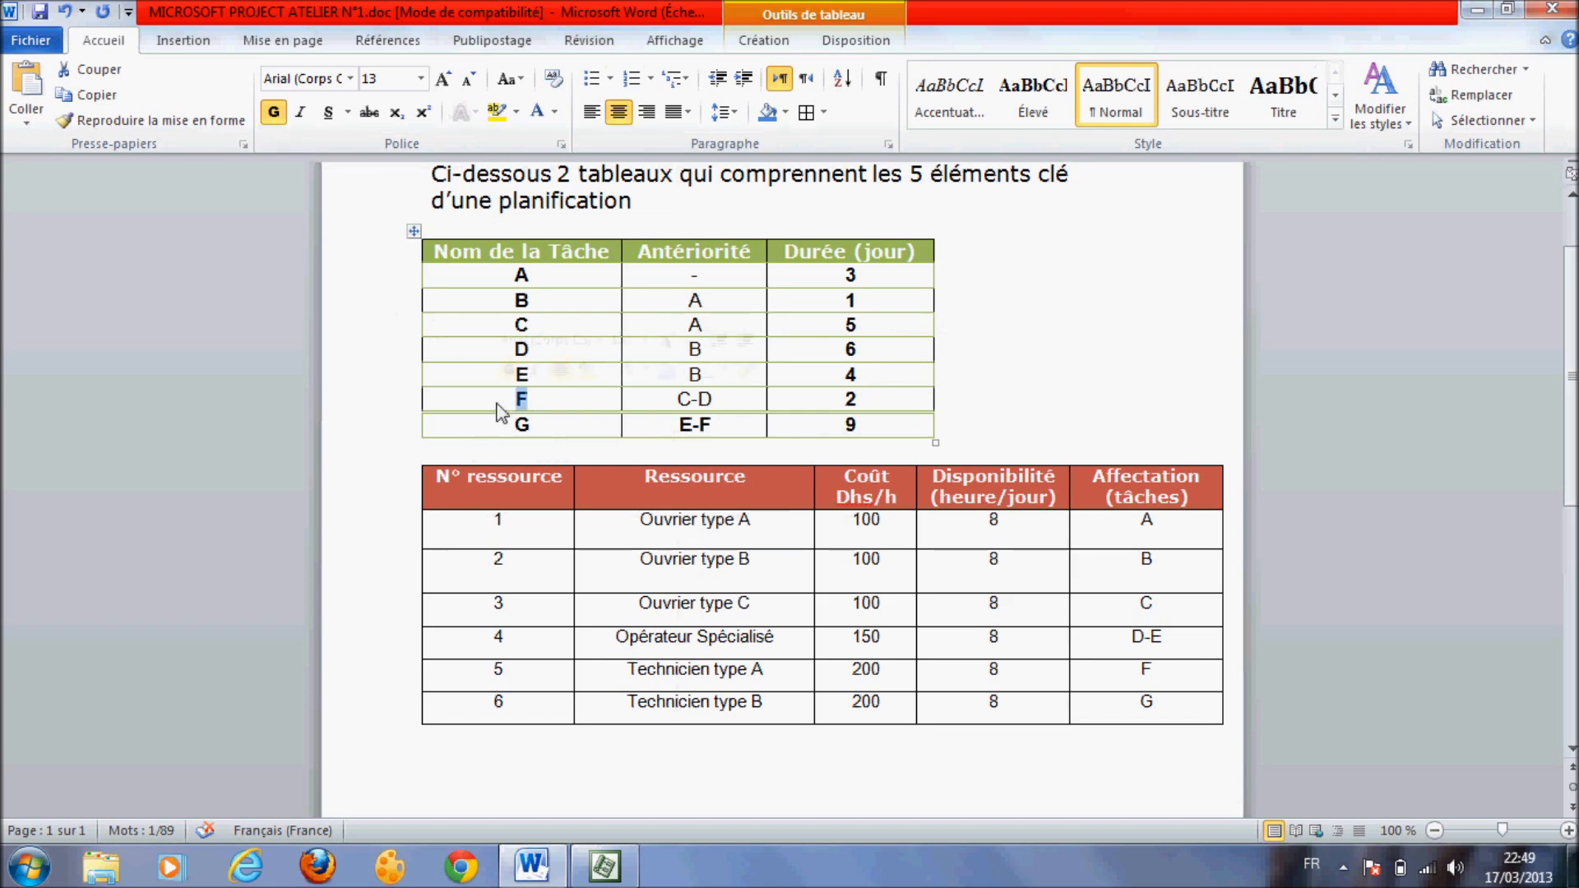
pyautogui.hotkey('alt', 'Tab')
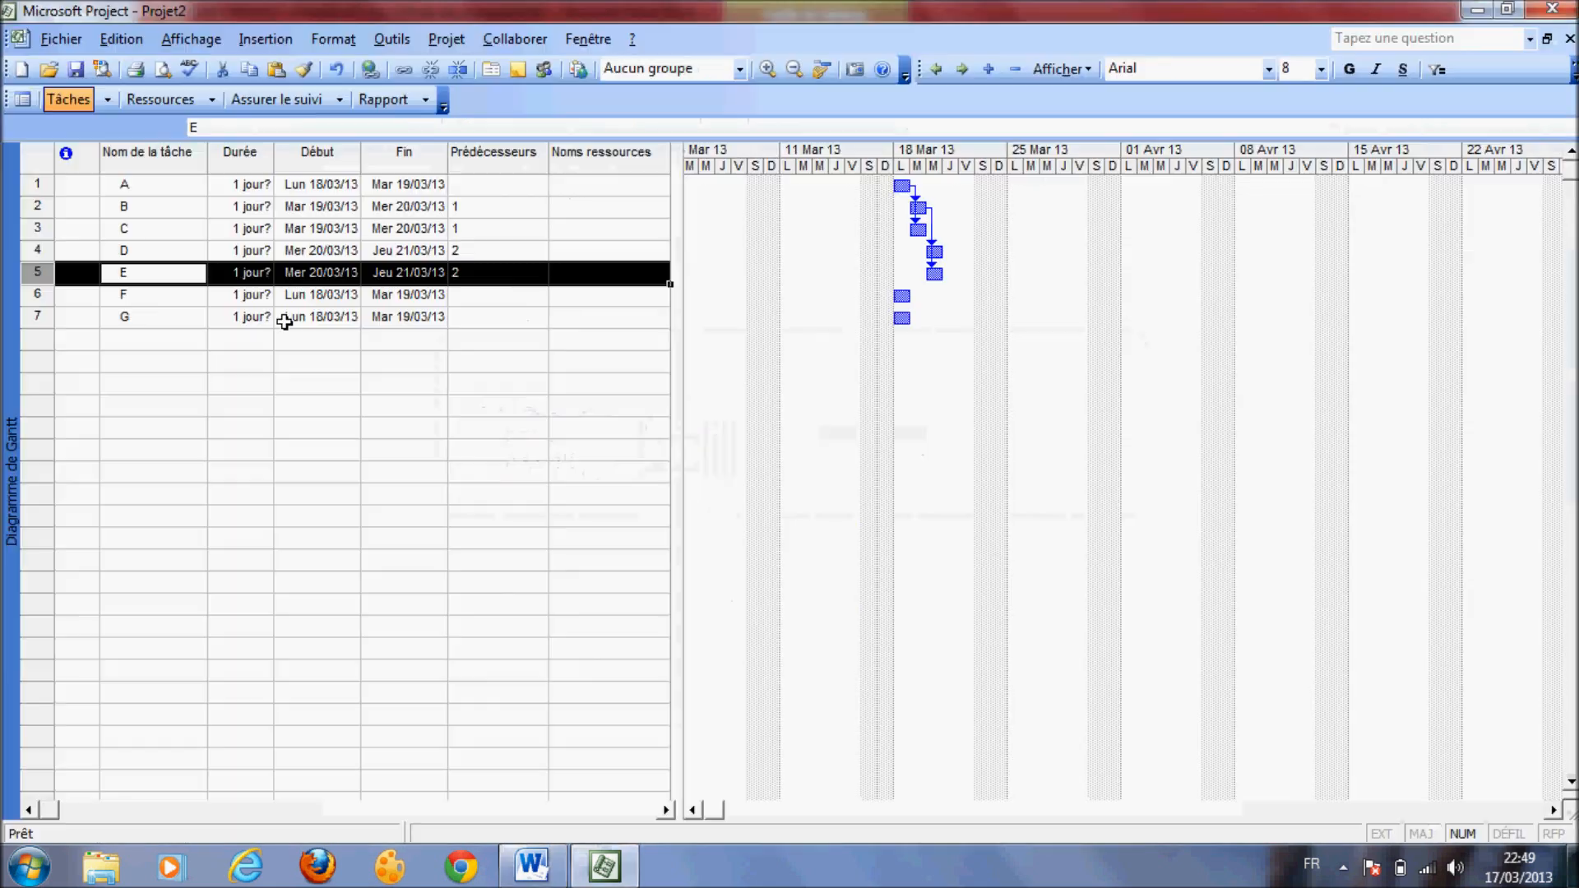
pyautogui.doubleClick(169, 294)
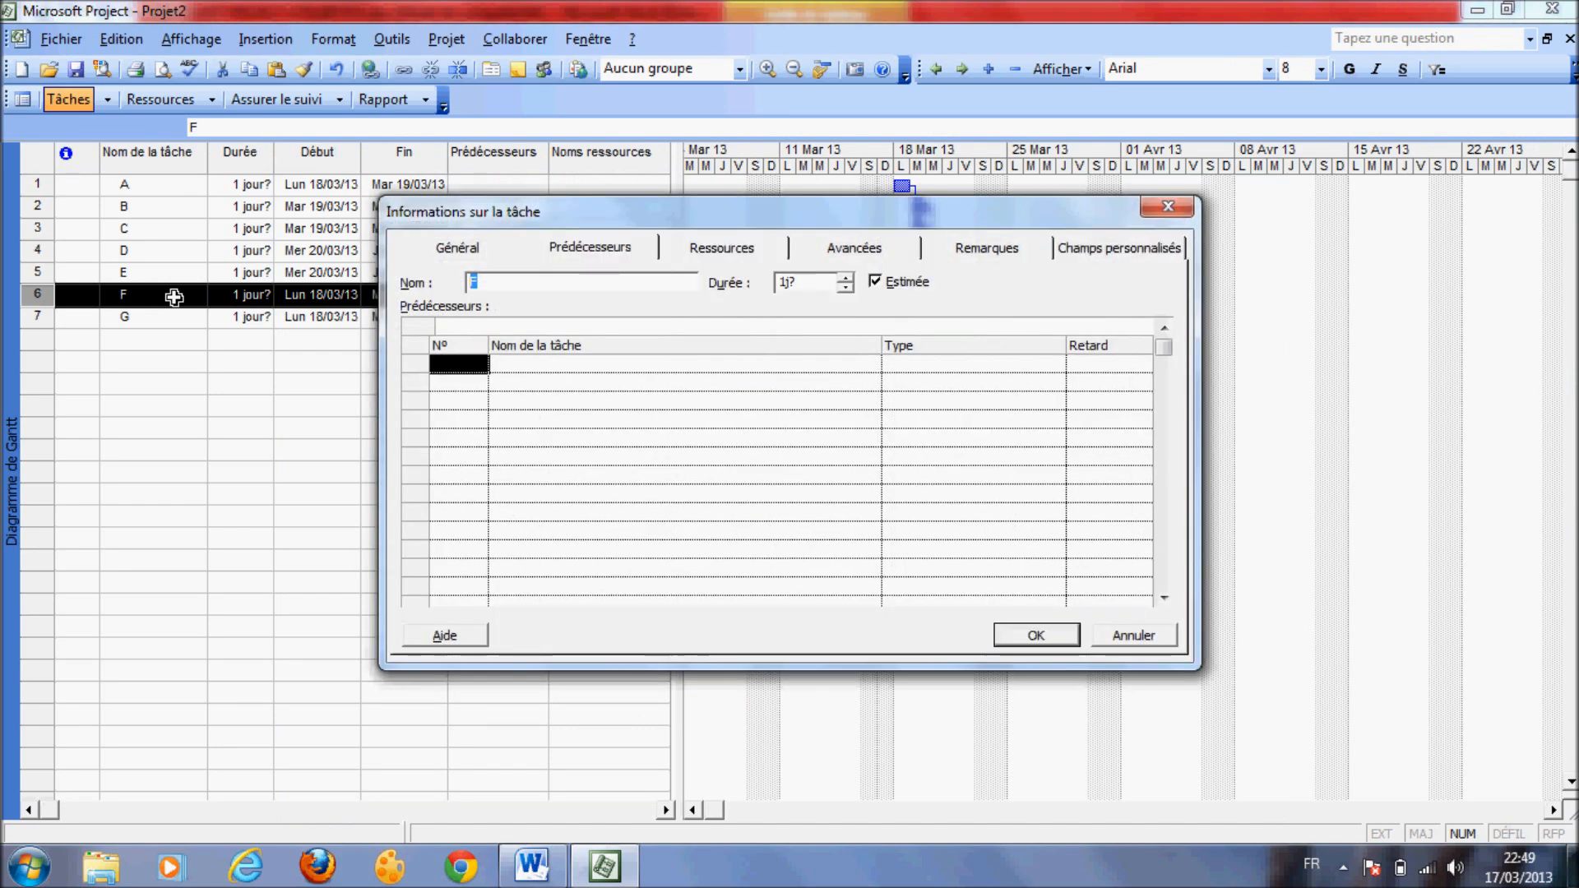
pyautogui.click(869, 363)
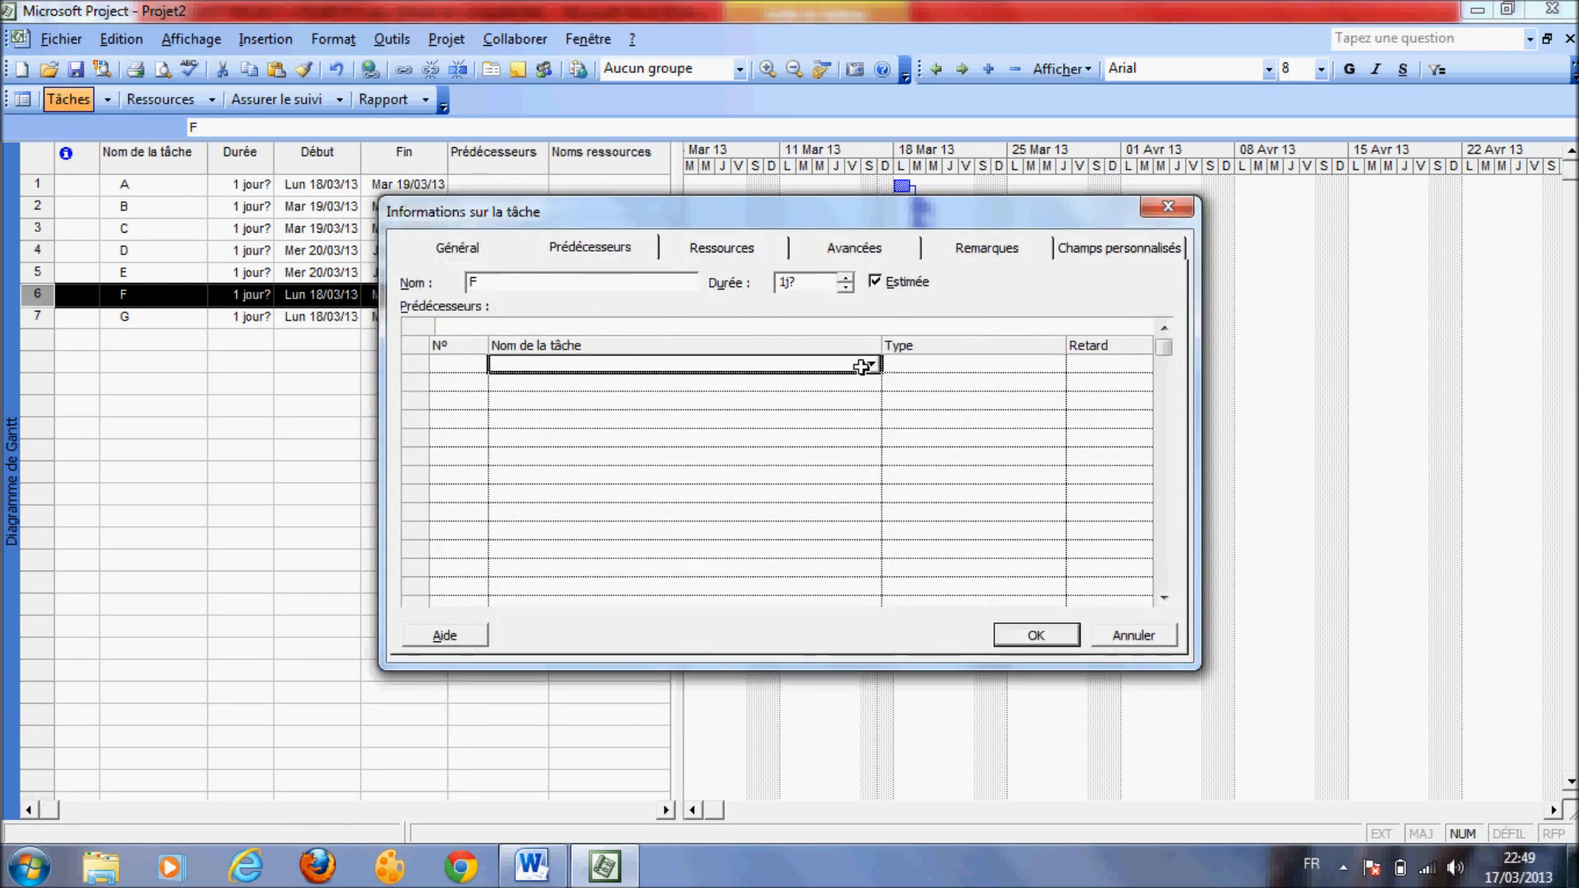
pyautogui.click(871, 365)
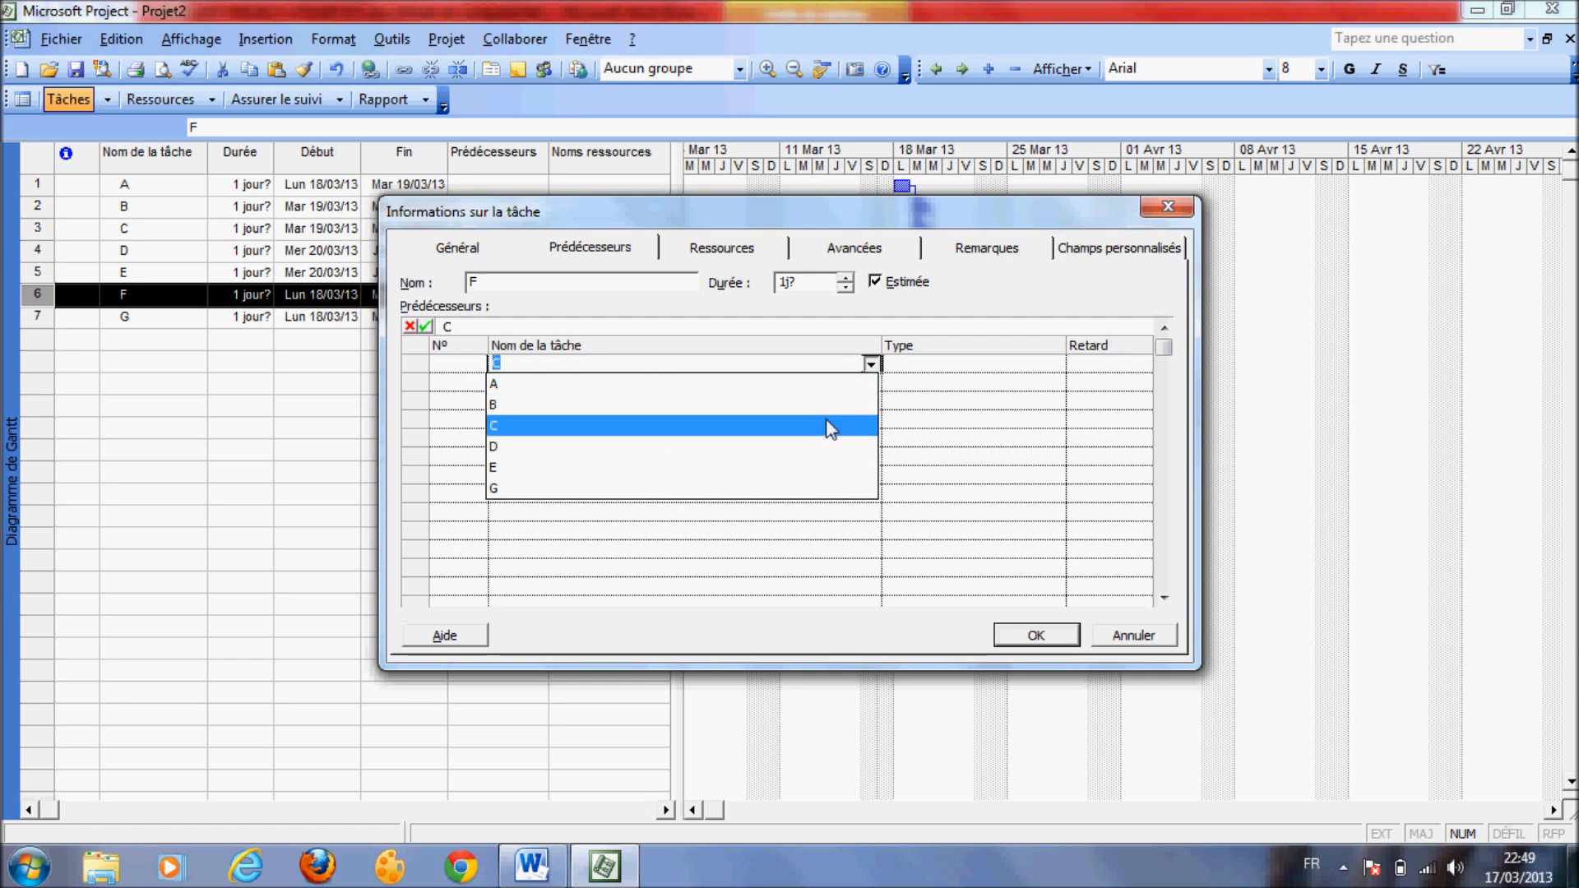
pyautogui.click(830, 426)
pyautogui.click(870, 381)
pyautogui.click(871, 383)
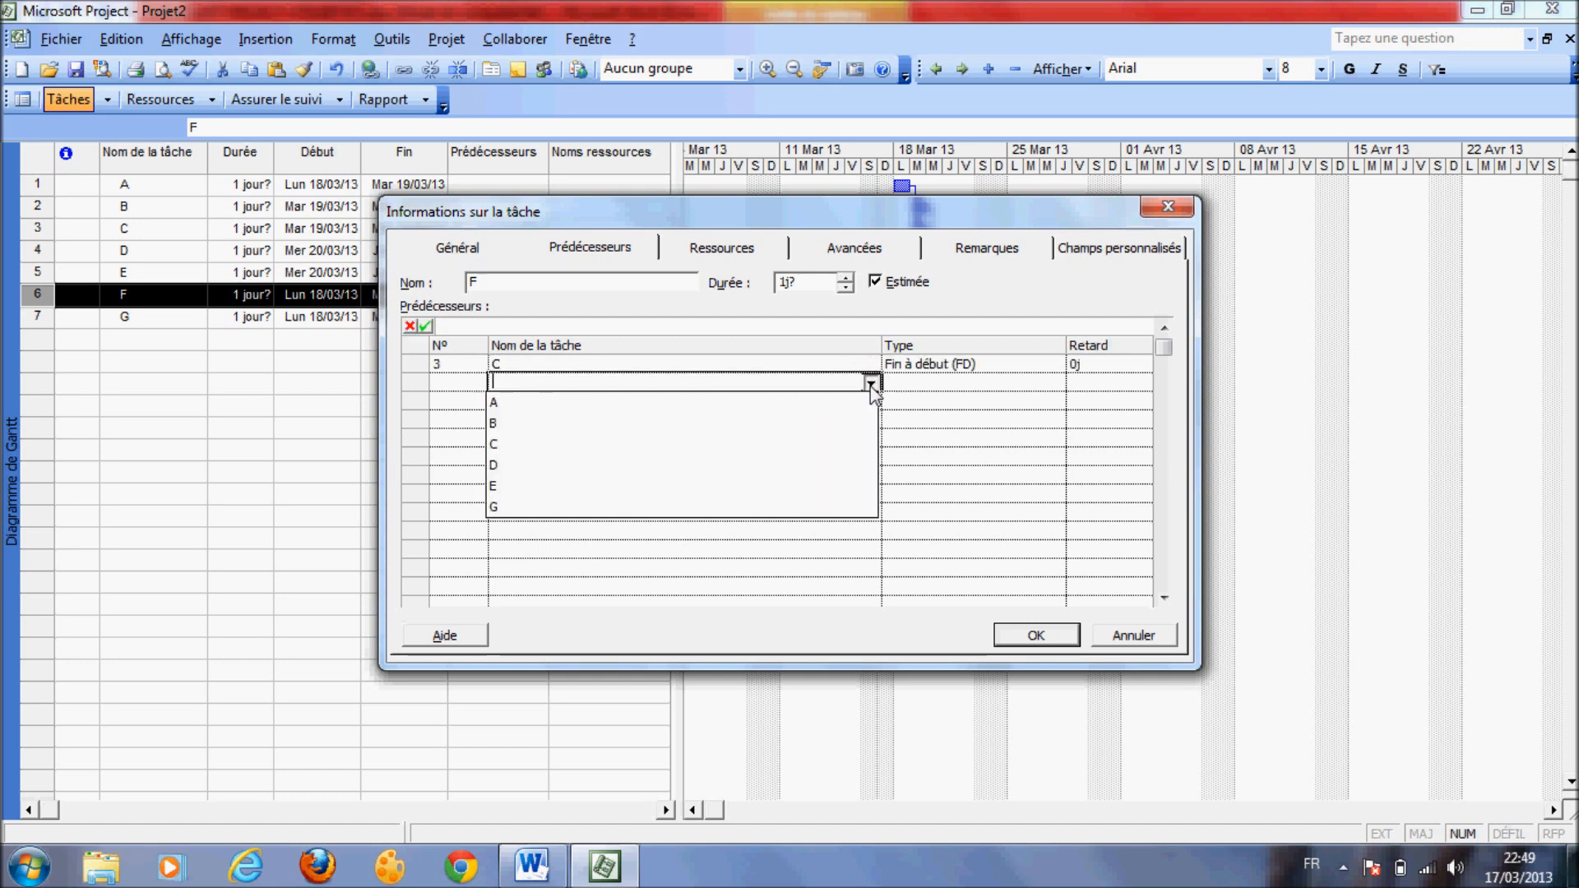
pyautogui.click(792, 466)
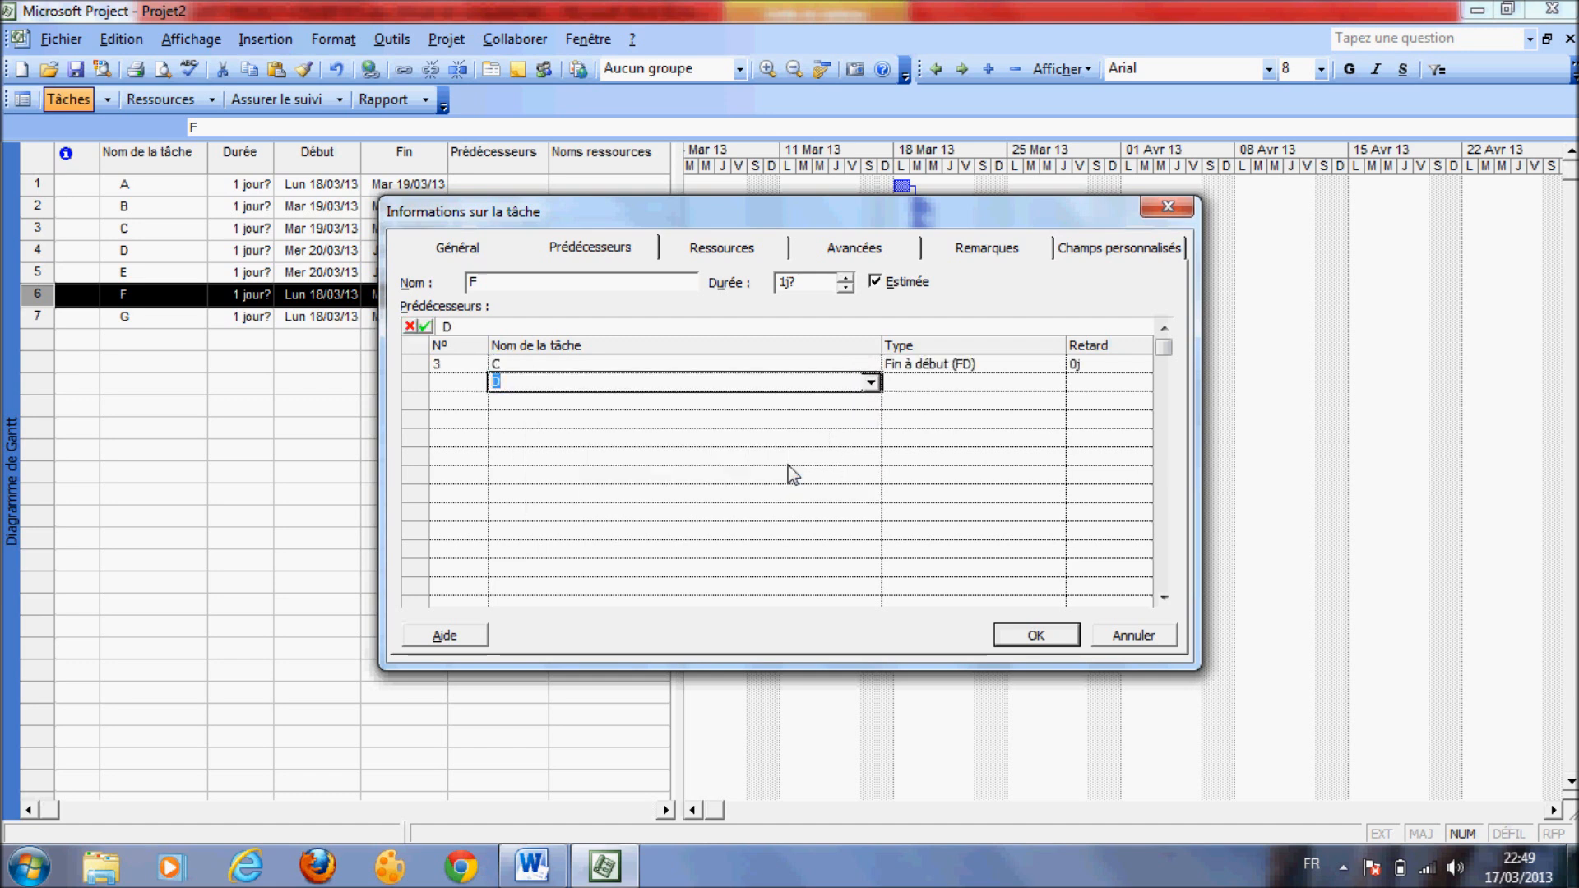
pyautogui.click(873, 547)
pyautogui.click(1036, 635)
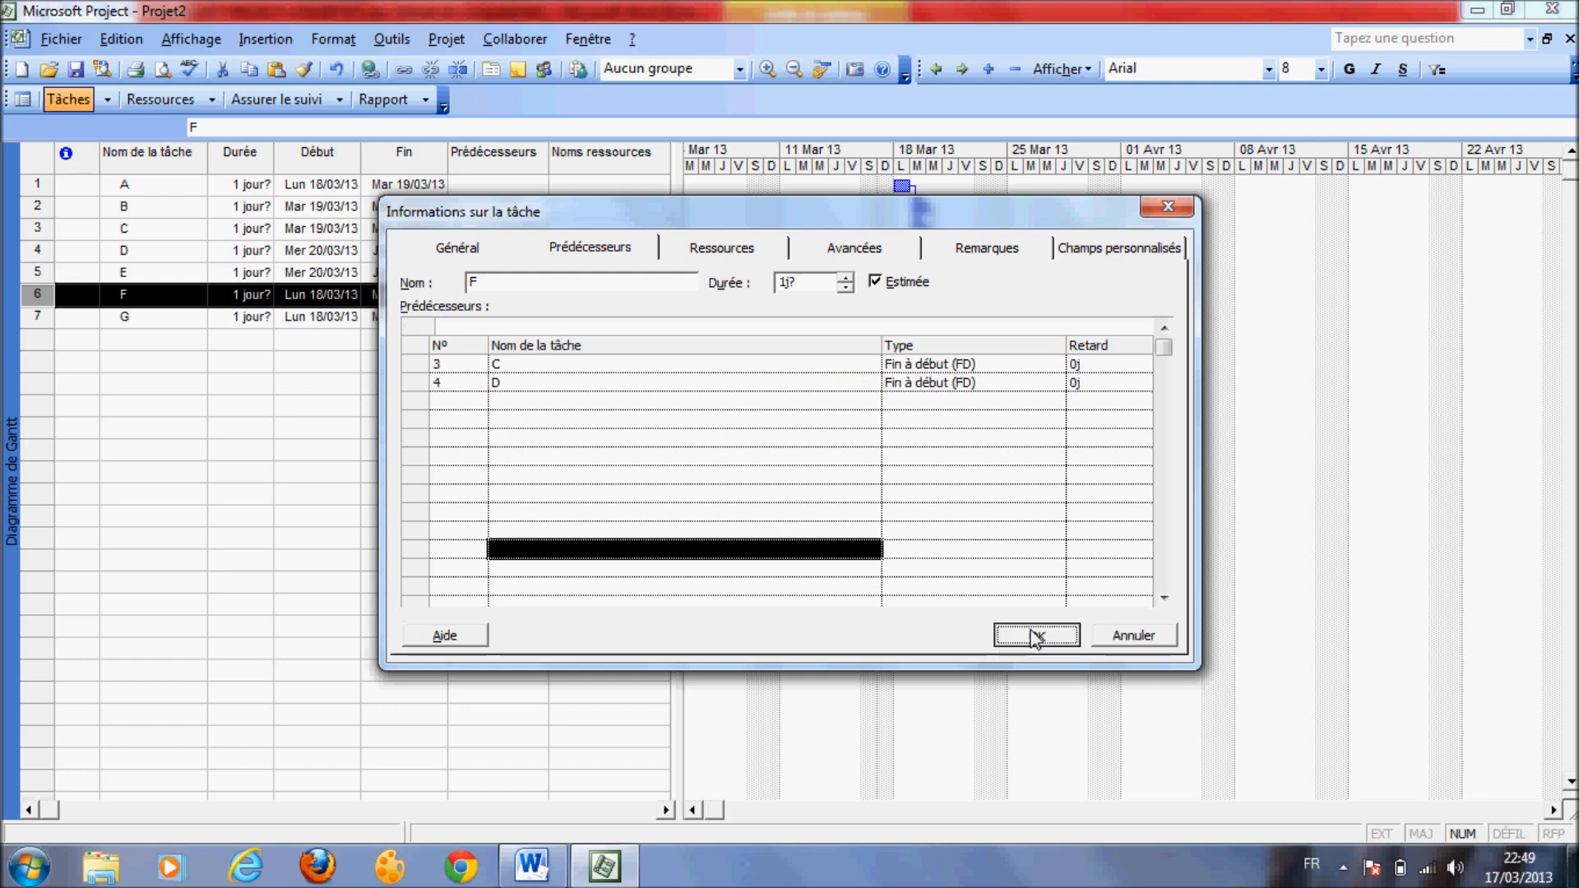
# - Check task G's Antériorité in the Word table, return to Microsoft Project and set tasks E and F as predecessors of task G
pyautogui.hotkey('alt', 'Tab')
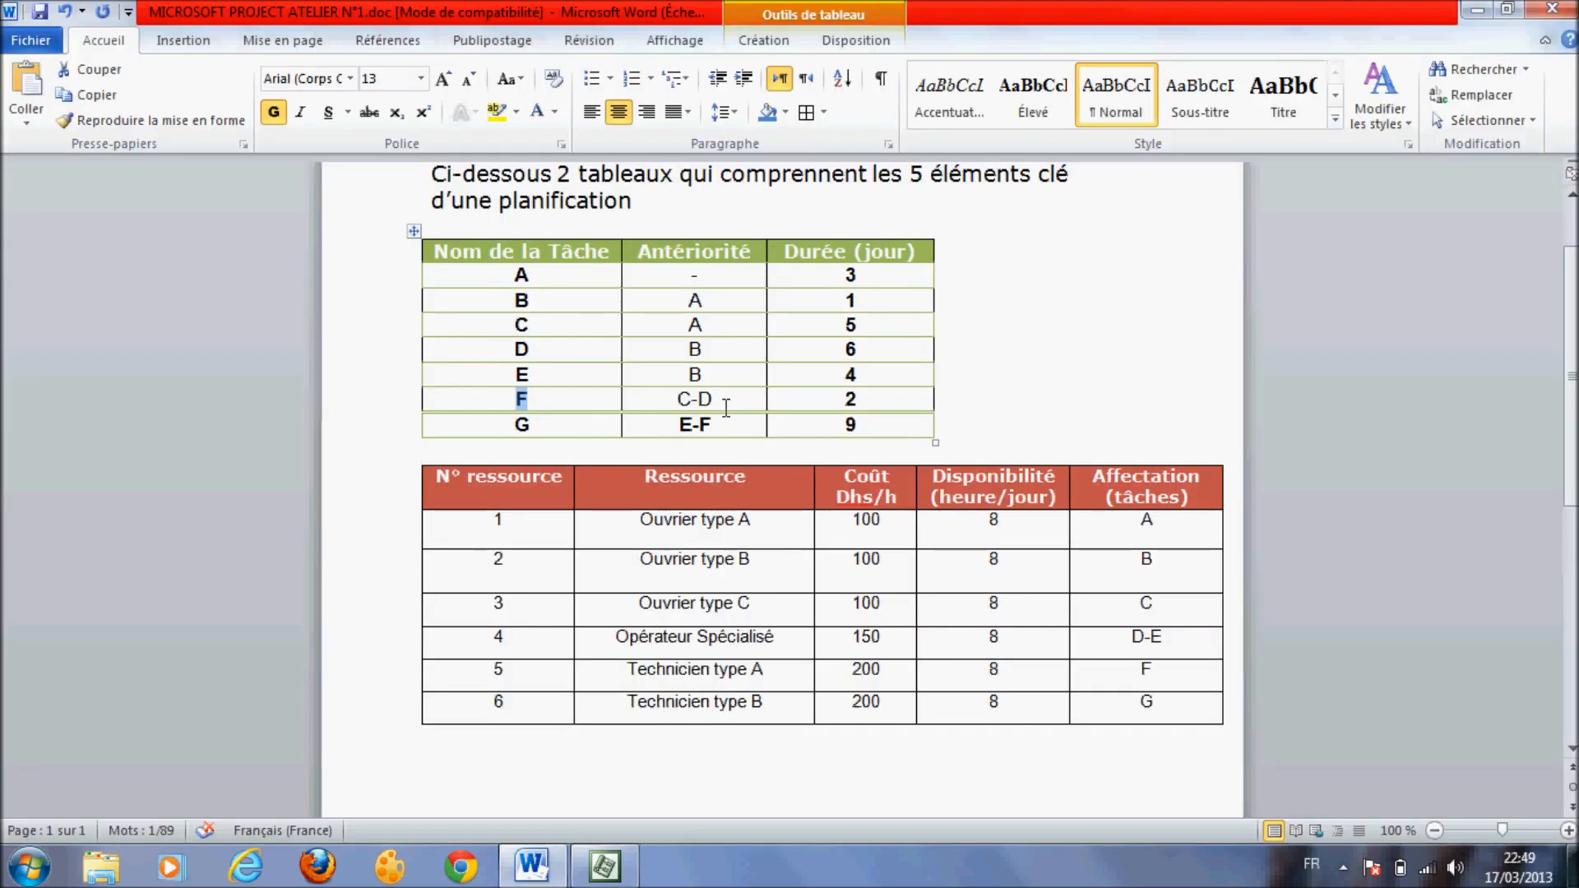
pyautogui.click(540, 424)
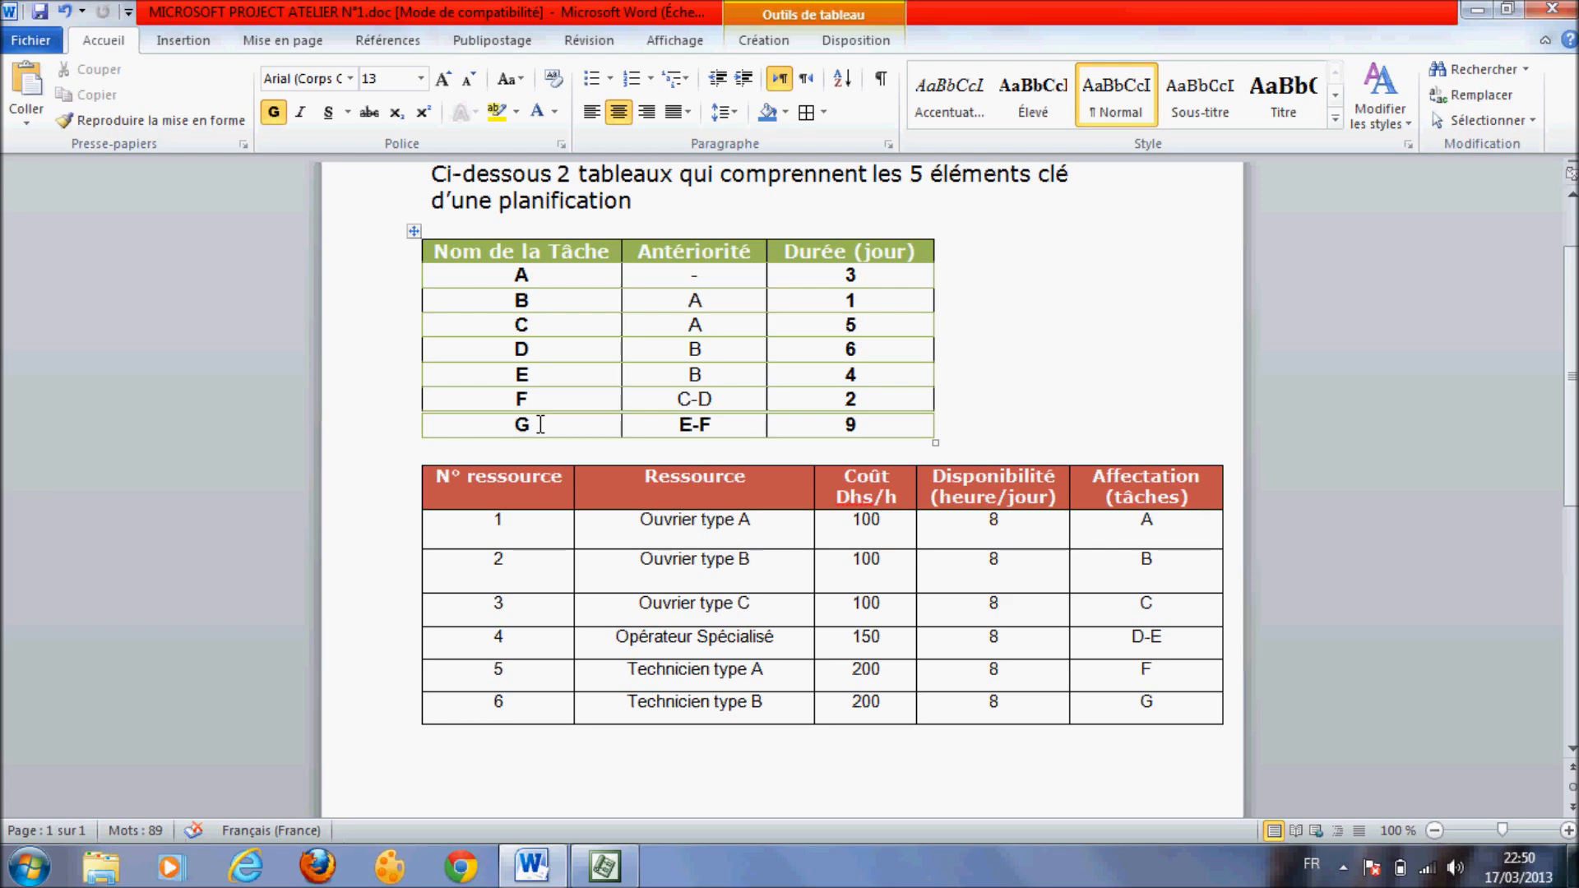
pyautogui.hotkey('alt', 'Tab')
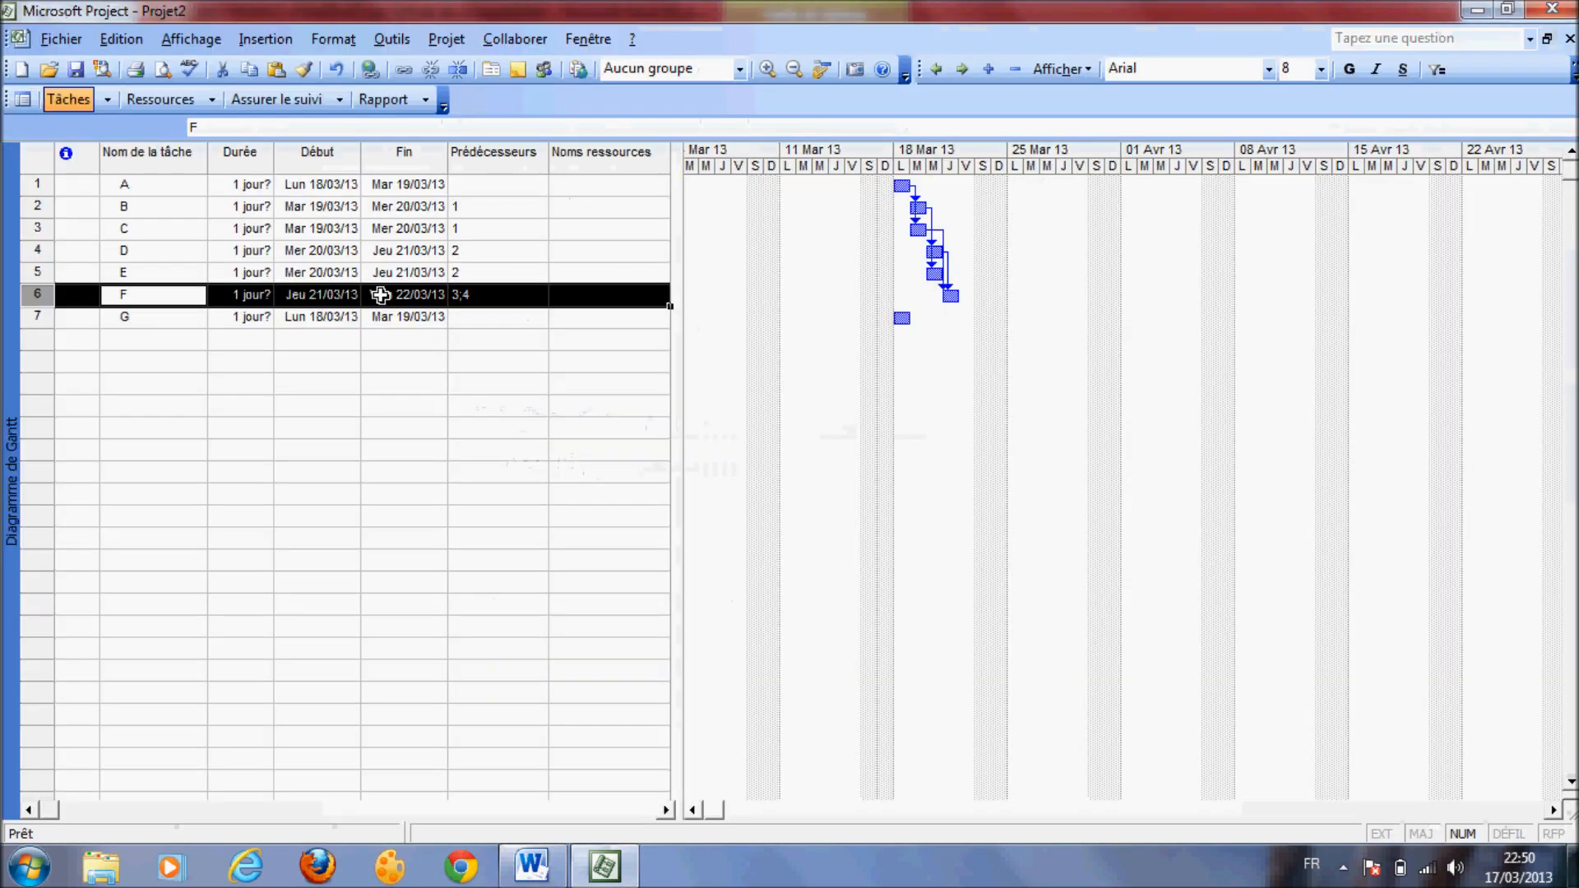
pyautogui.click(183, 322)
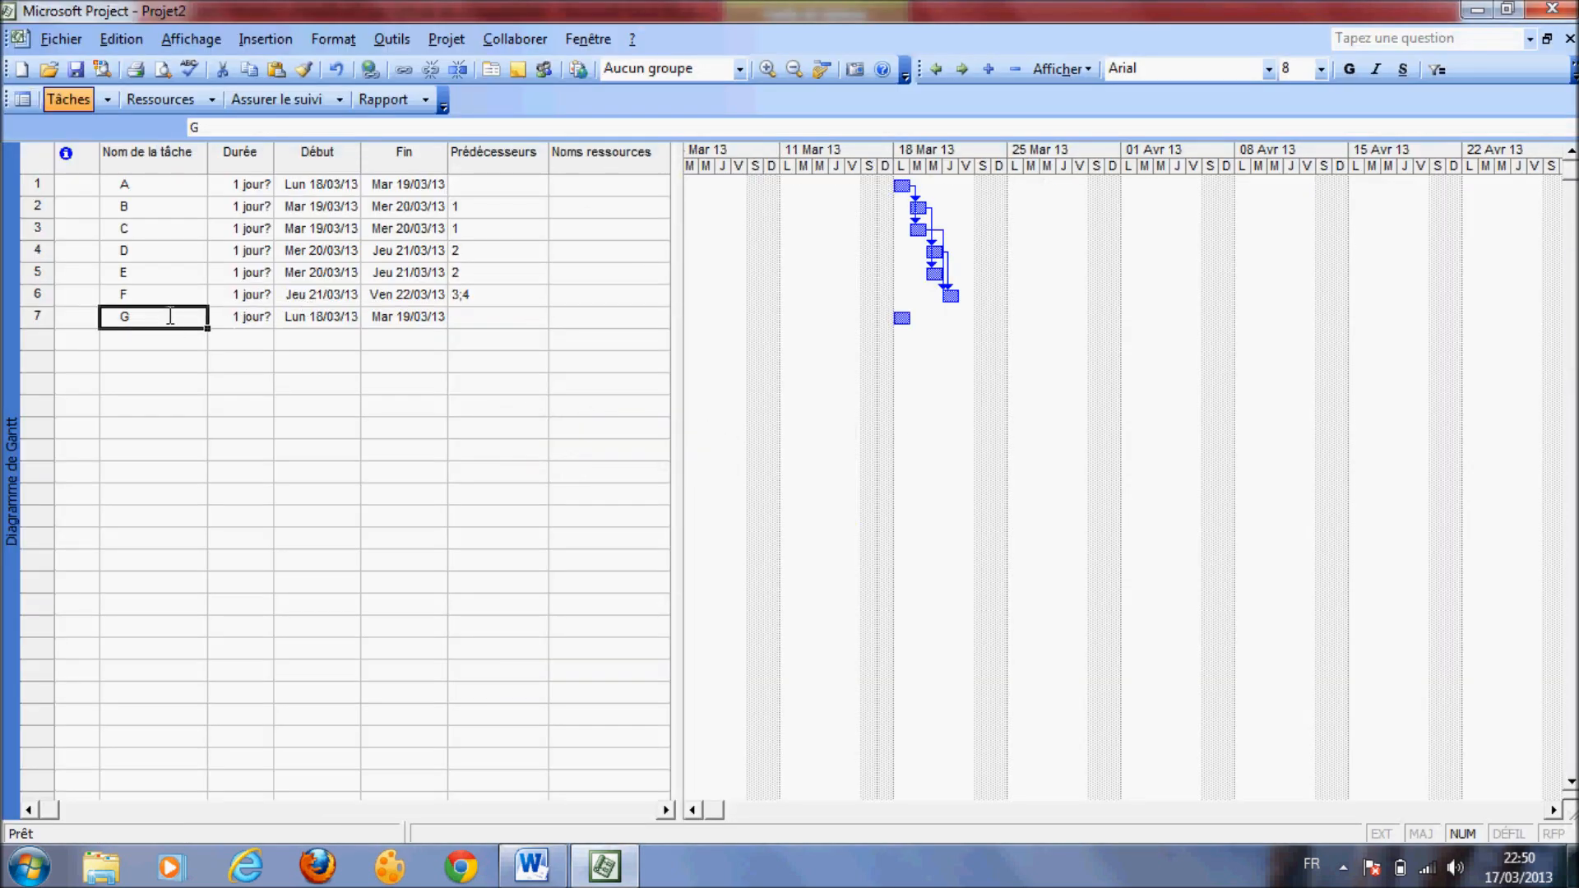
pyautogui.doubleClick(171, 316)
pyautogui.click(875, 363)
pyautogui.click(870, 363)
pyautogui.click(817, 468)
pyautogui.click(862, 383)
pyautogui.click(871, 382)
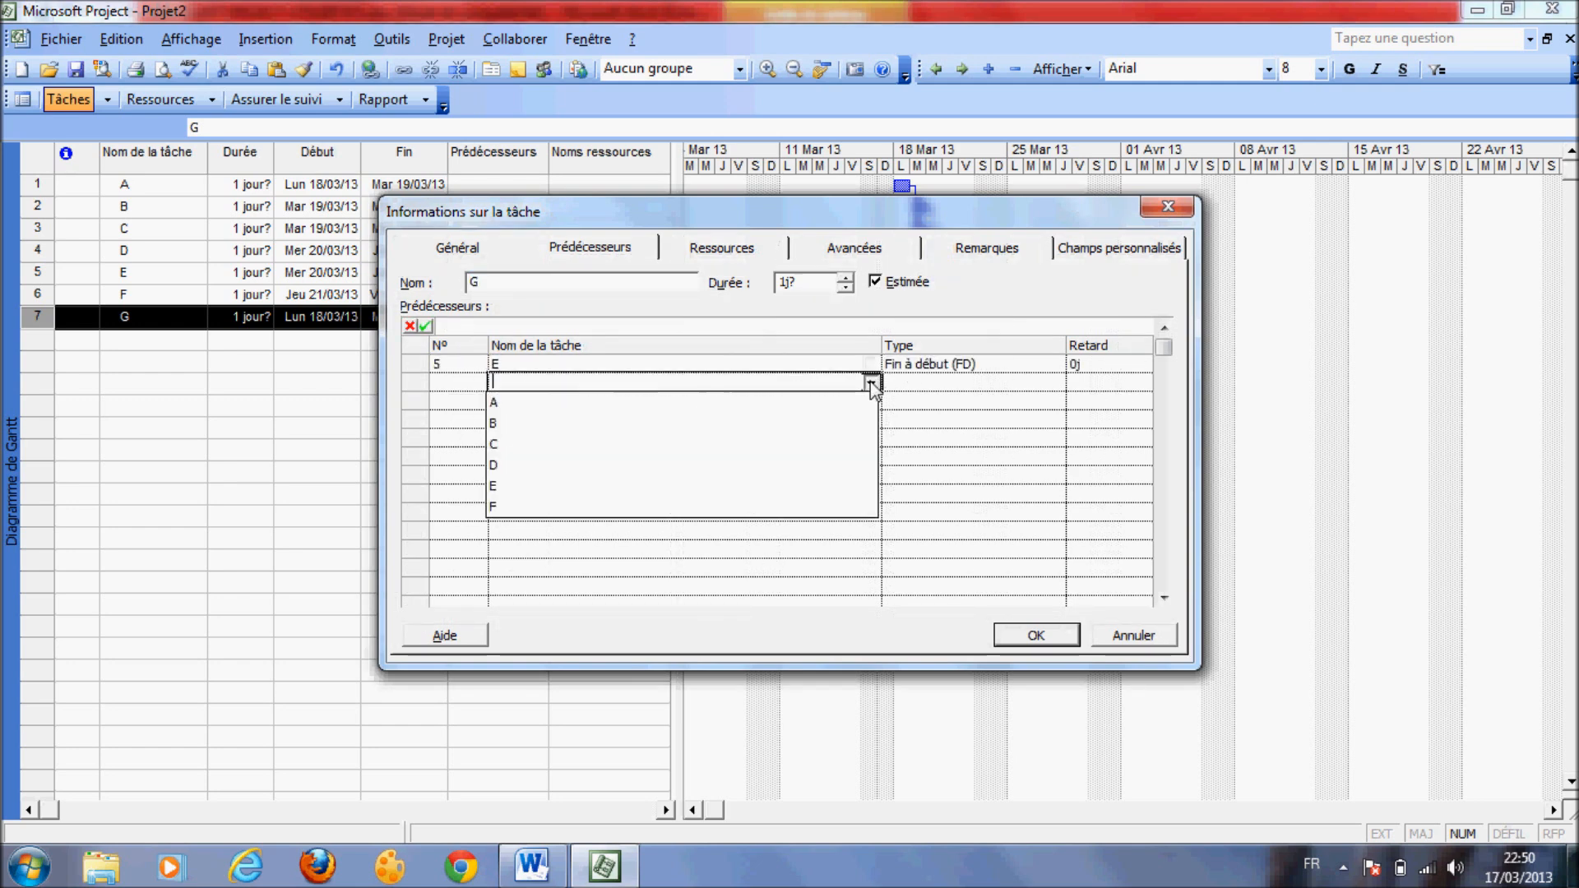
pyautogui.click(841, 498)
pyautogui.click(1029, 637)
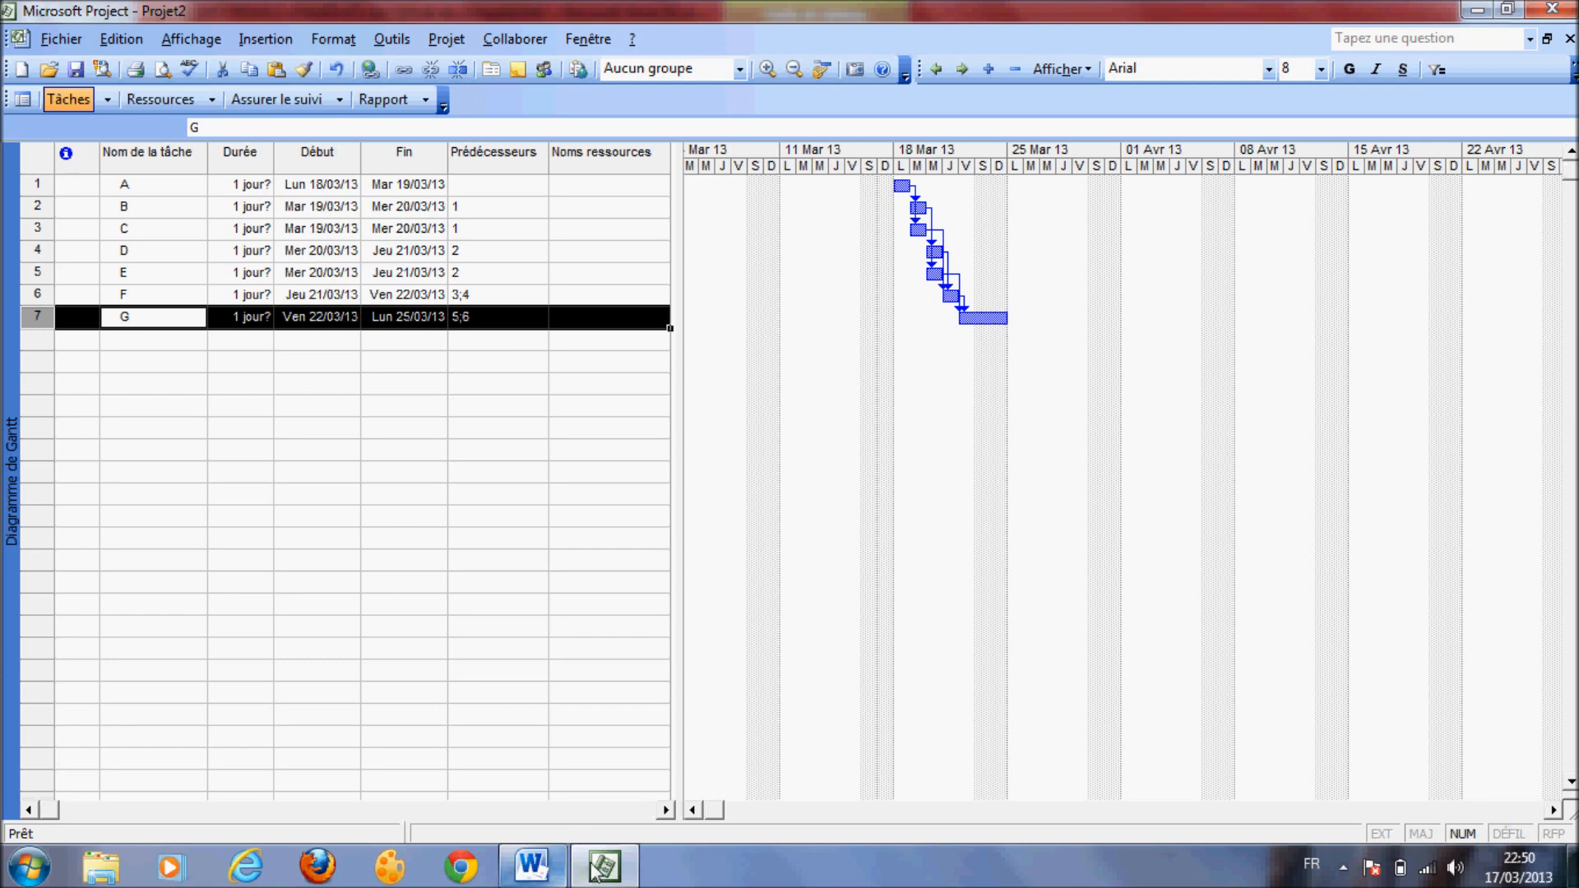
# - Switch the project to the Tableau des ressources view and select the first resource name cell
pyautogui.click(186, 40)
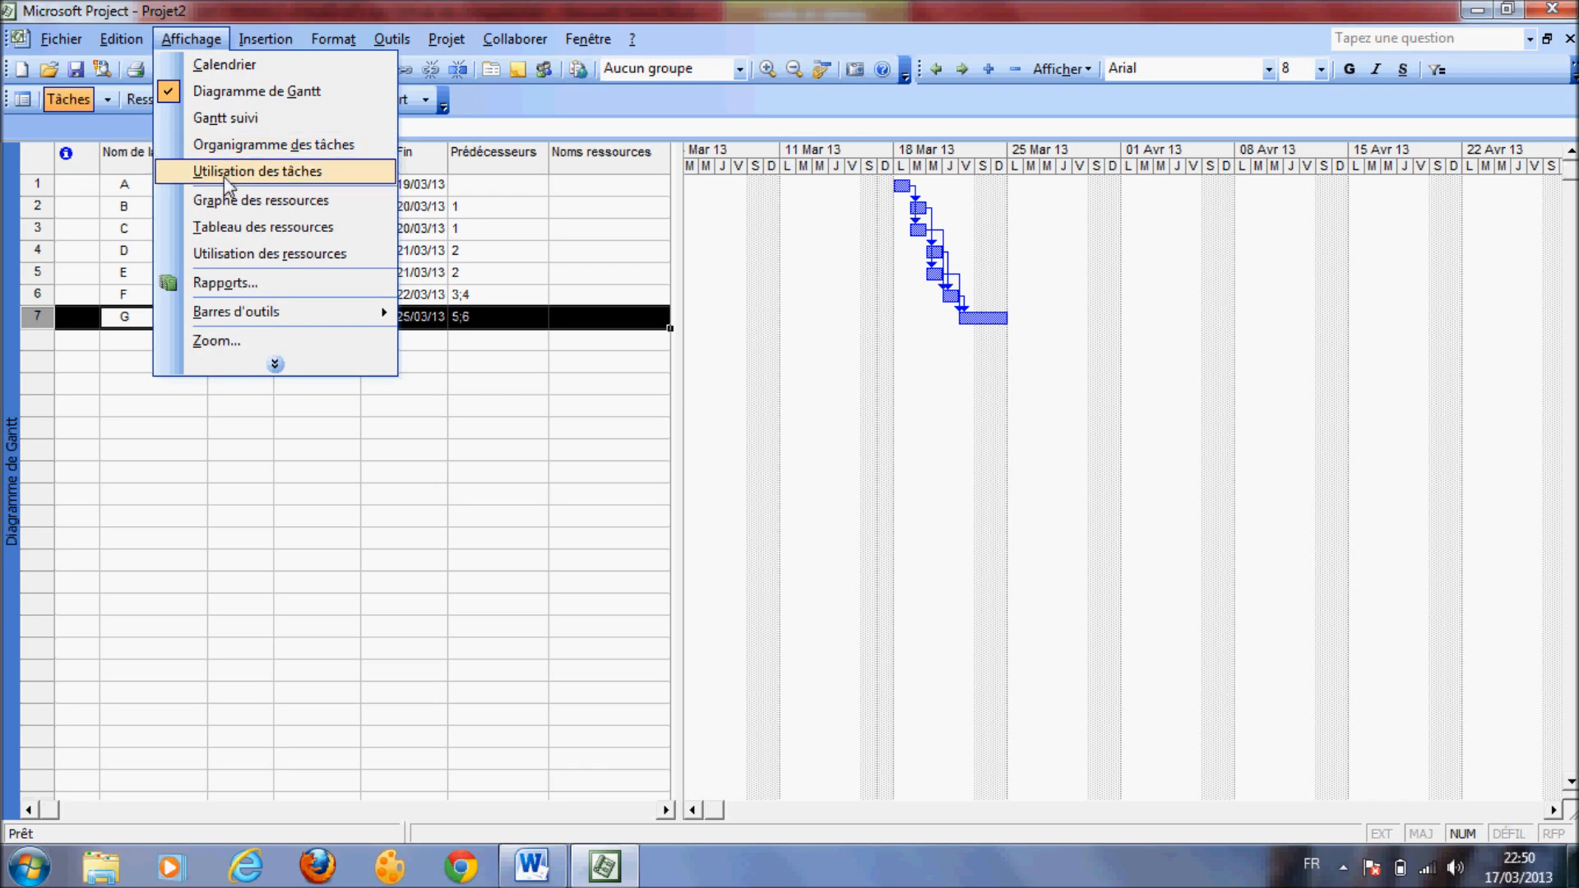
pyautogui.click(231, 231)
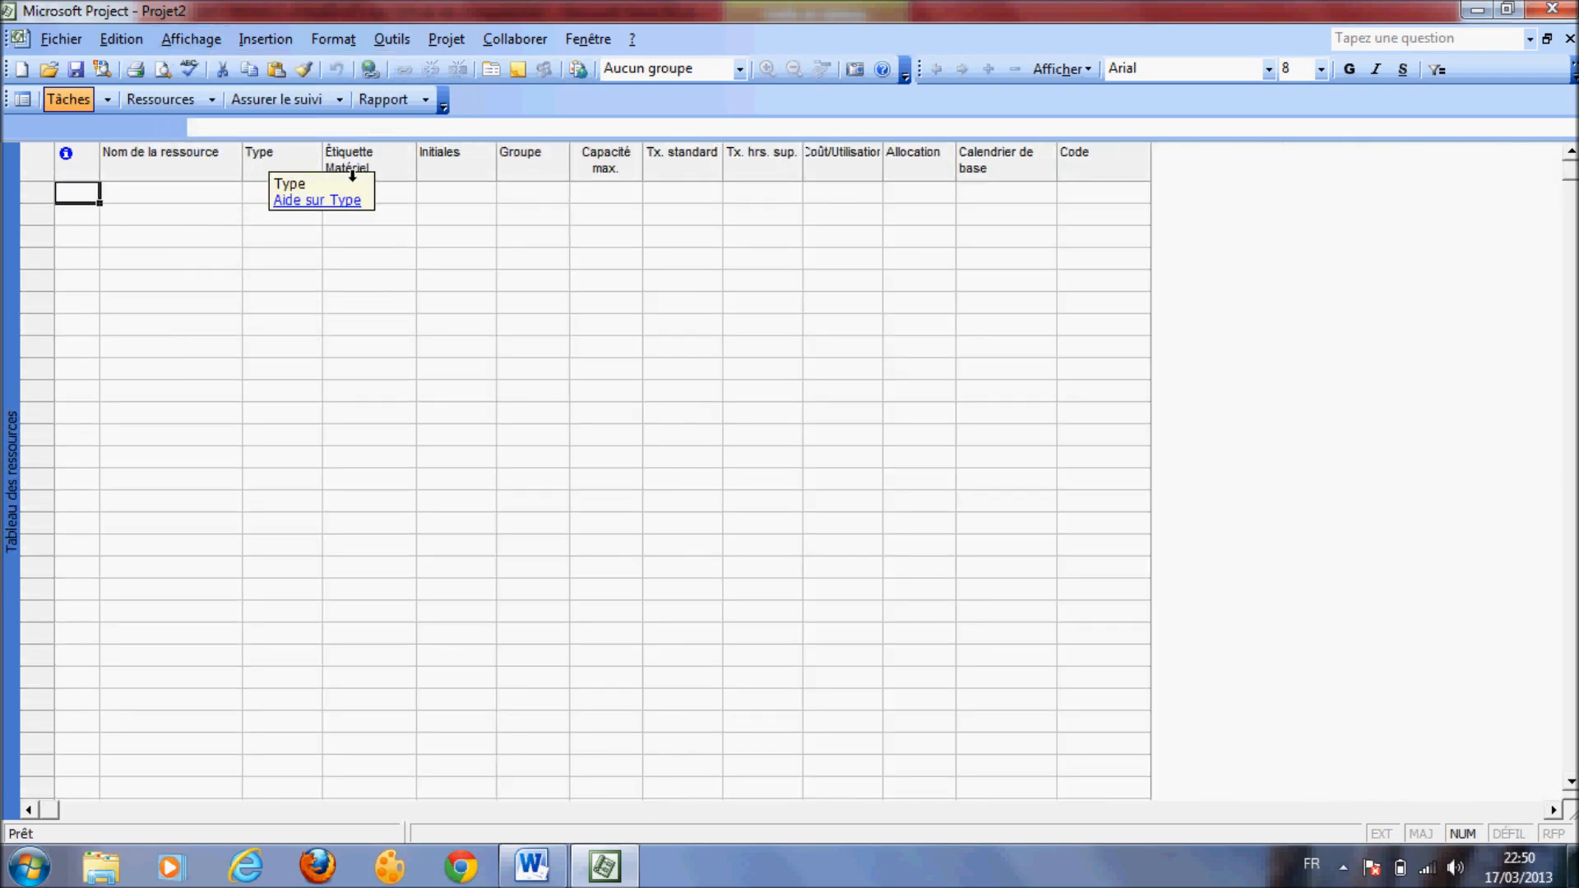
pyautogui.click(129, 194)
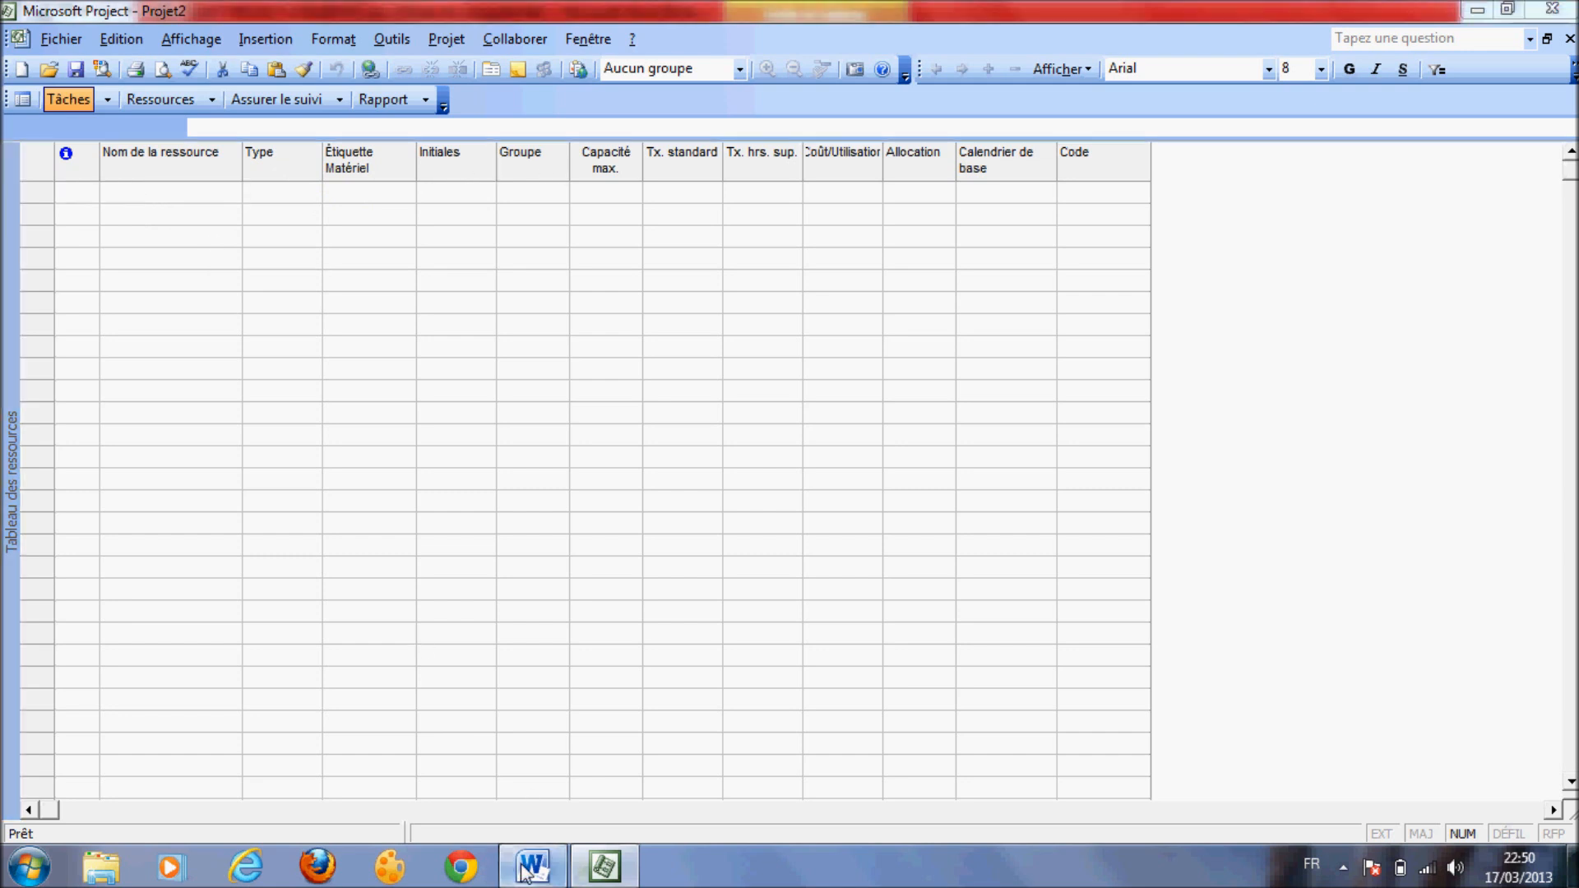
# - Copy the six resource names, Ouvrier type A to Technicien type B, from the Word table into the Microsoft Project resource name column
pyautogui.click(532, 866)
pyautogui.moveTo(620, 522); pyautogui.dragTo(740, 695)
pyautogui.hotkey('ctrl', 'c')
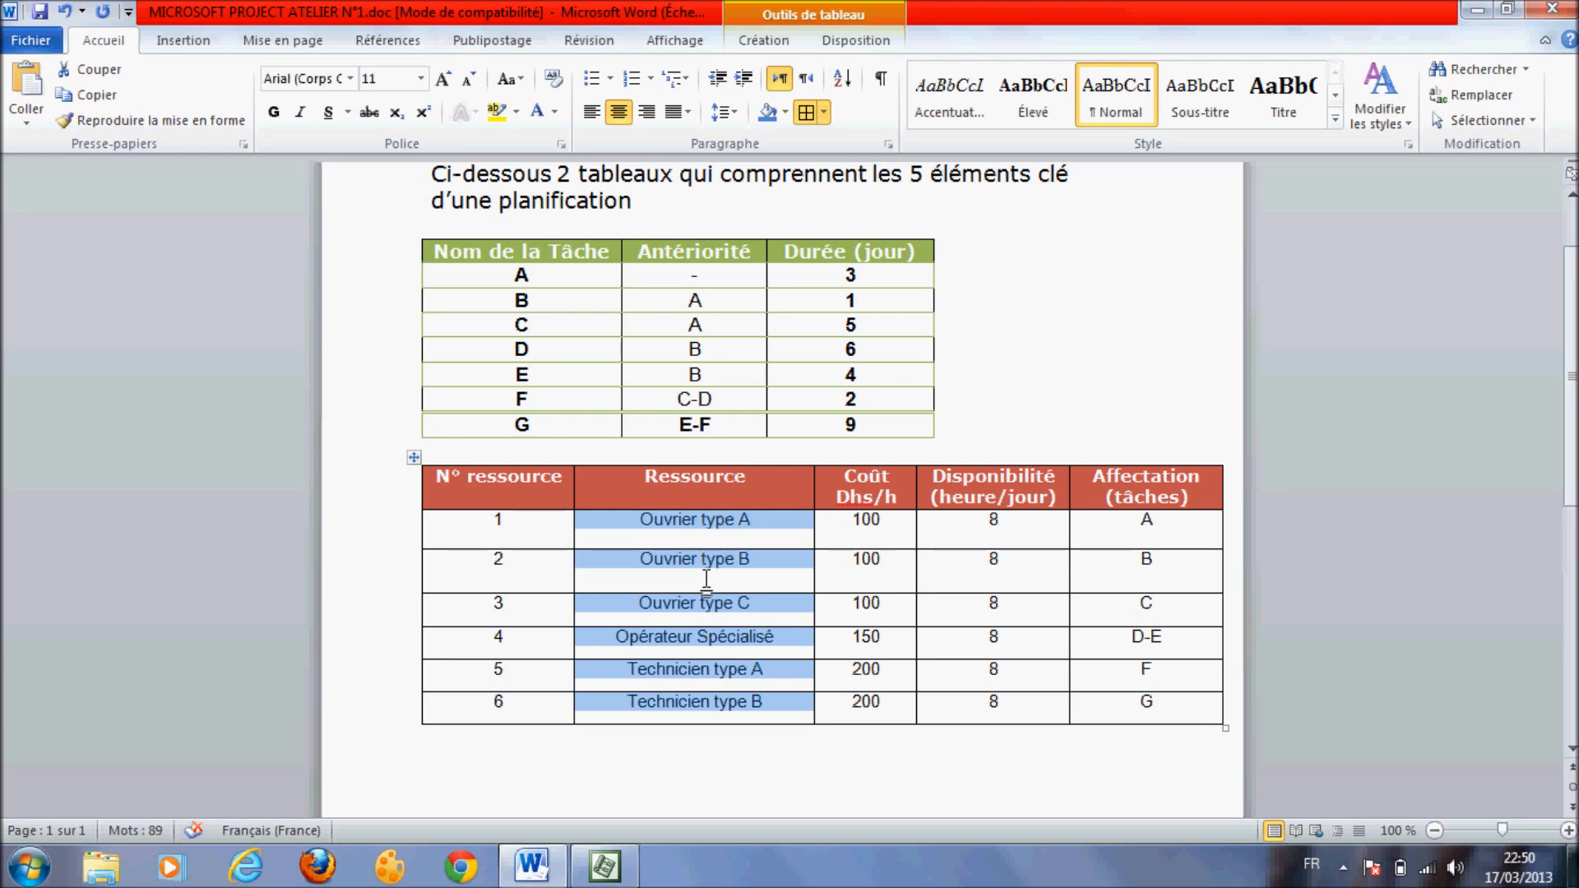
pyautogui.hotkey('alt', 'Tab')
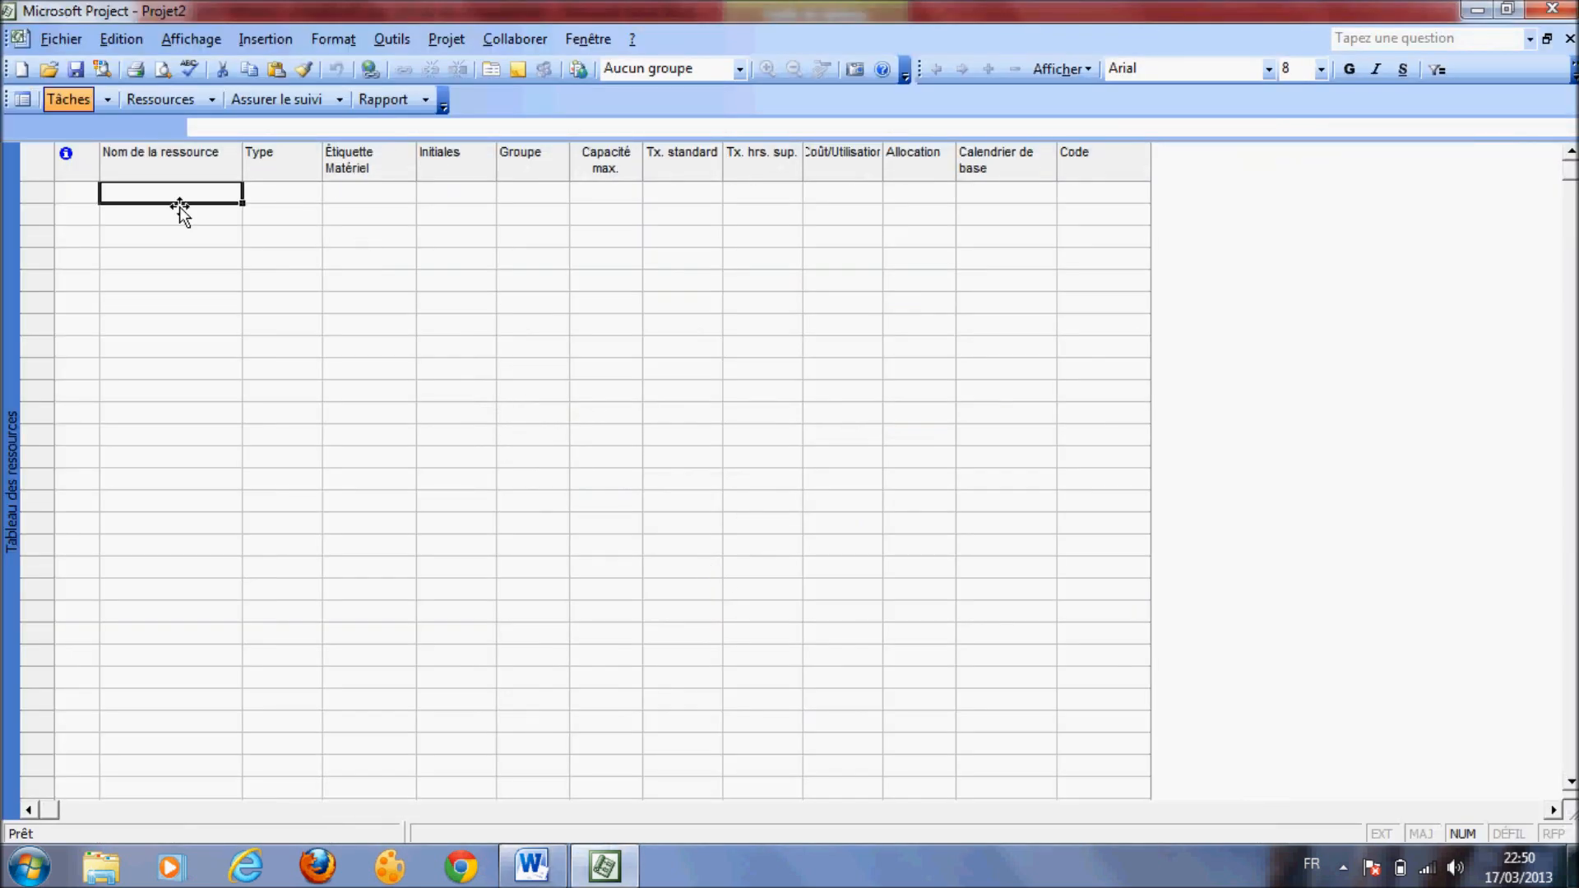
pyautogui.hotkey('ctrl', 'v')
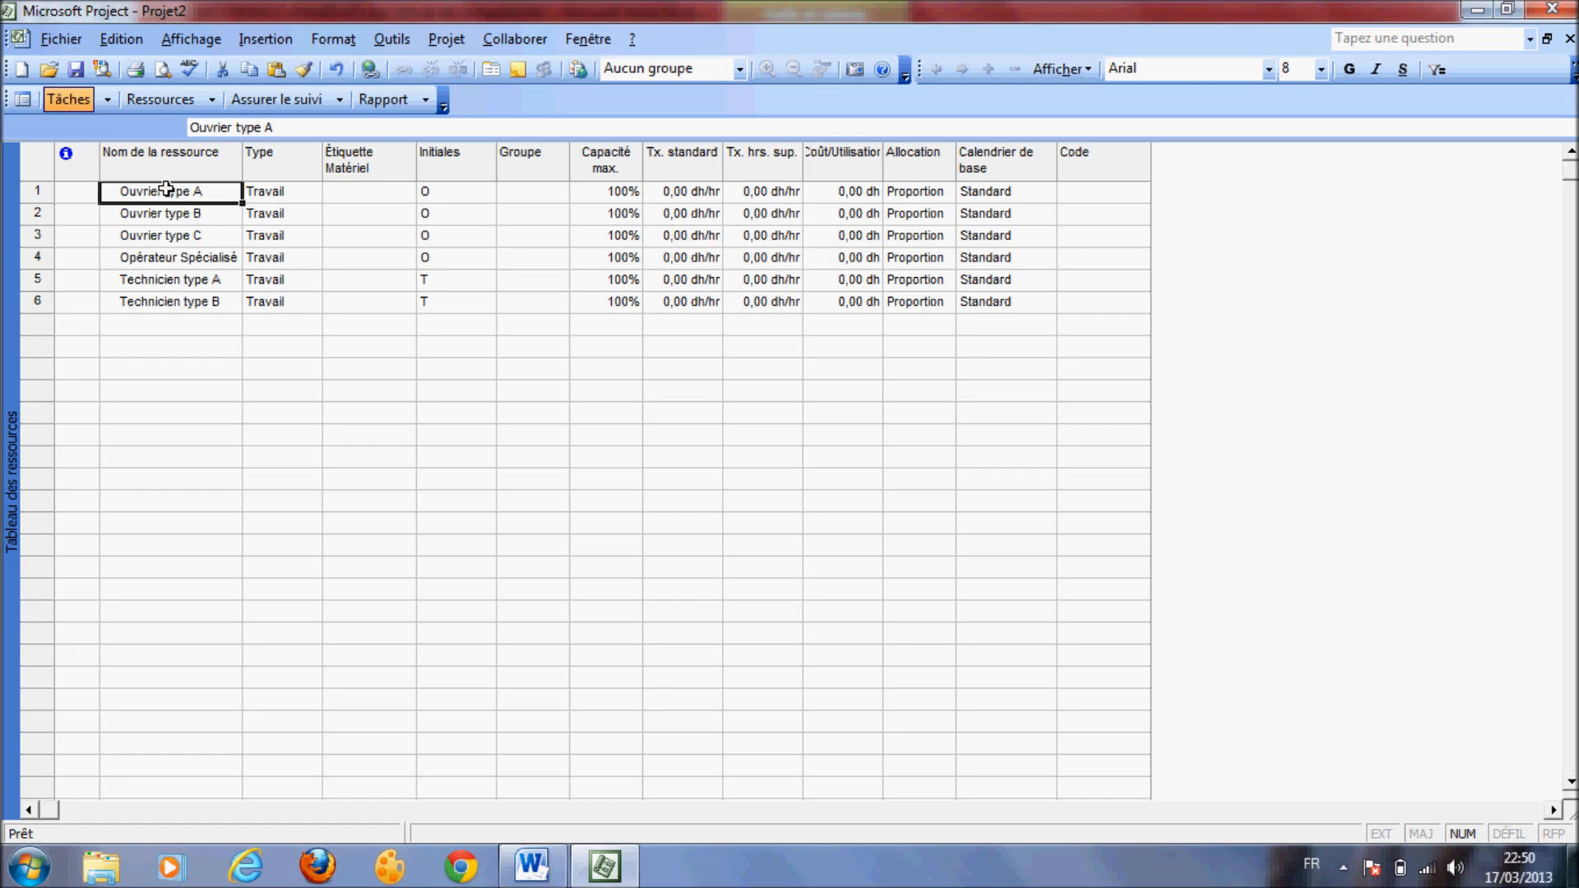
# - Copy the six hourly costs from the Word table into the Microsoft Project Tx. standard column: 100, 100, 100, 150, 200 and 200 dh/hr
pyautogui.hotkey('alt', 'Tab')
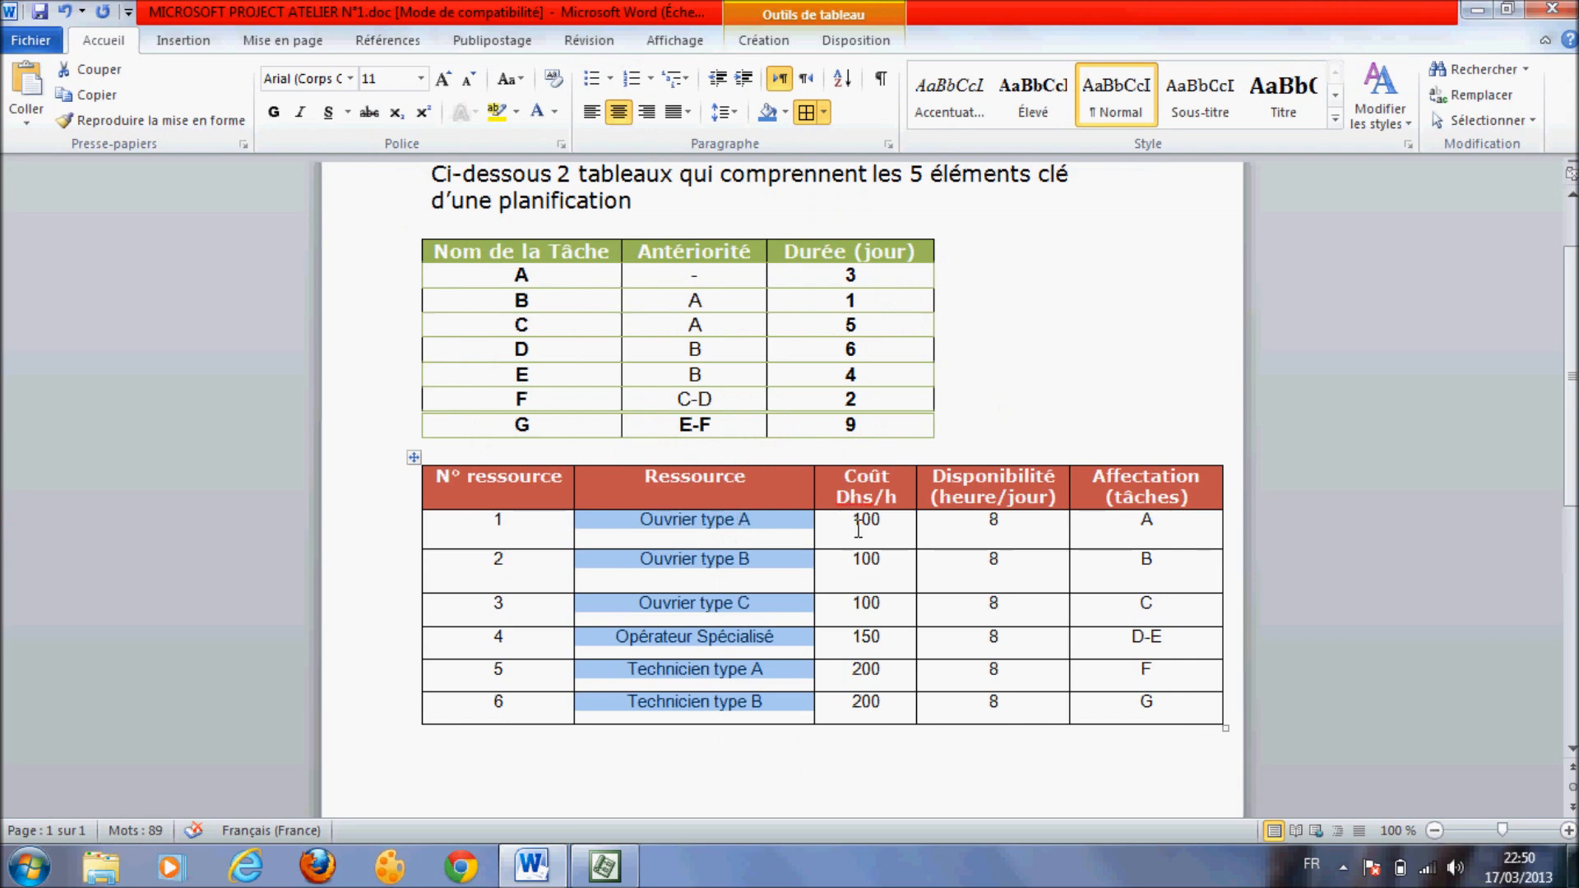
pyautogui.hotkey('alt', 'Tab')
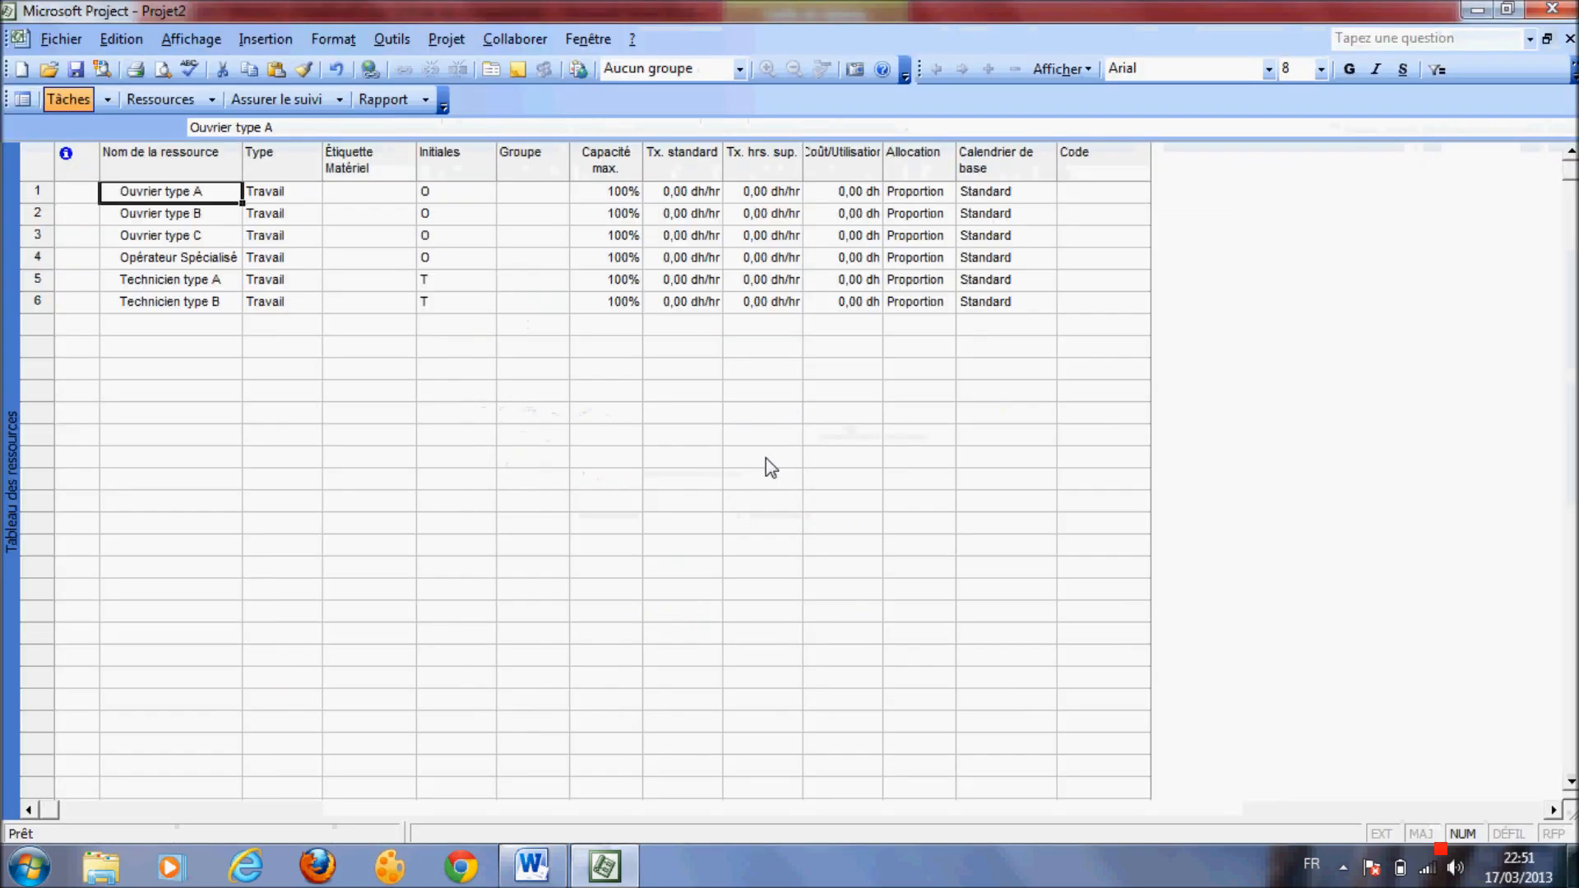
pyautogui.click(676, 191)
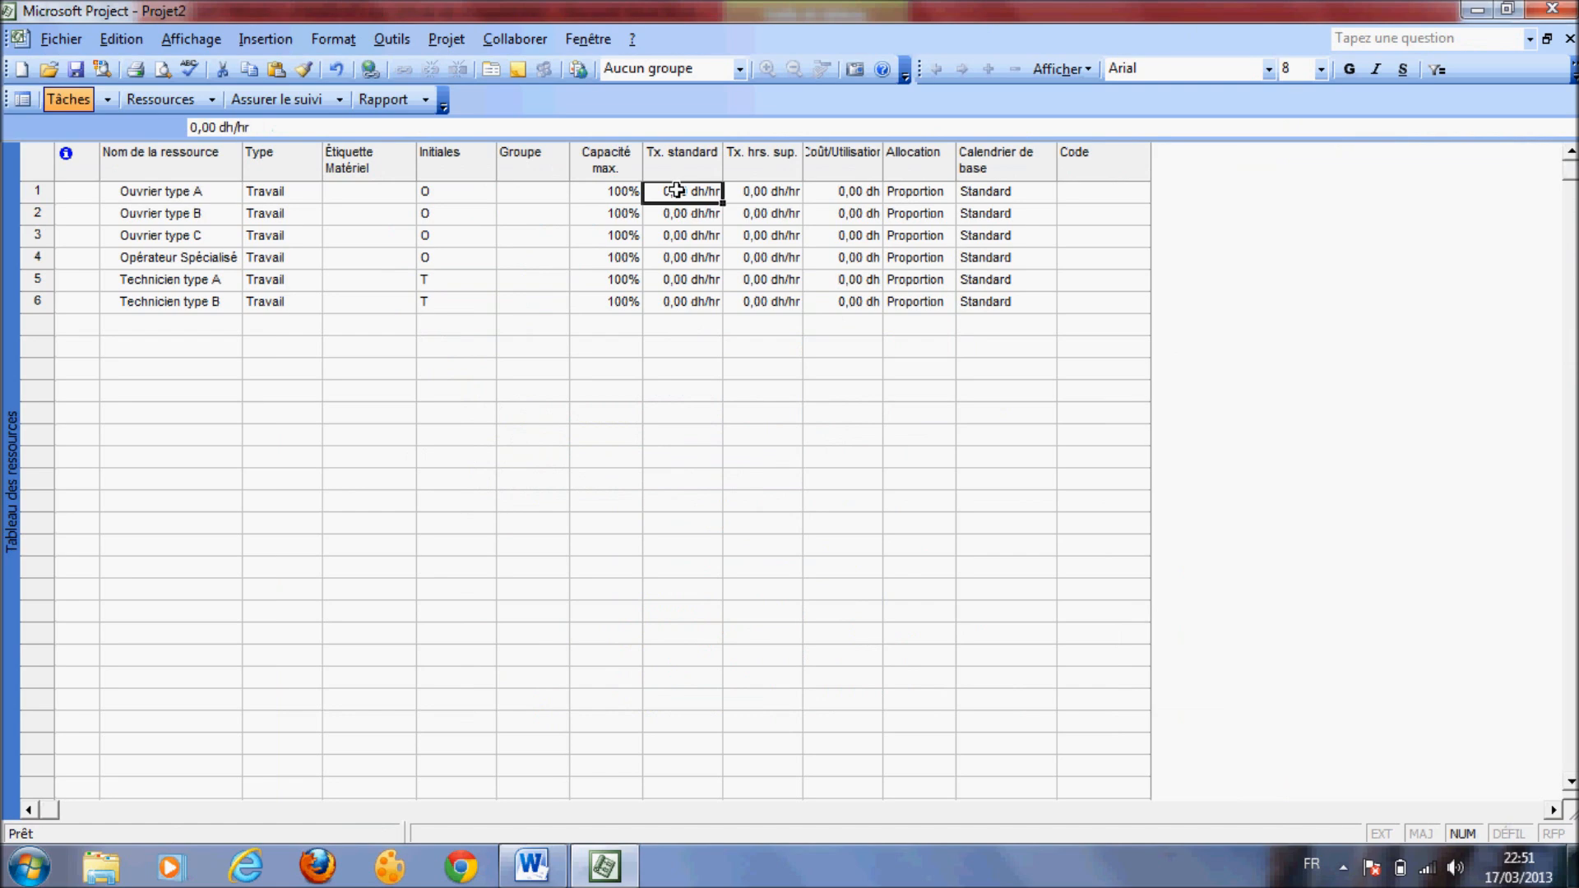
pyautogui.hotkey('alt', 'Tab')
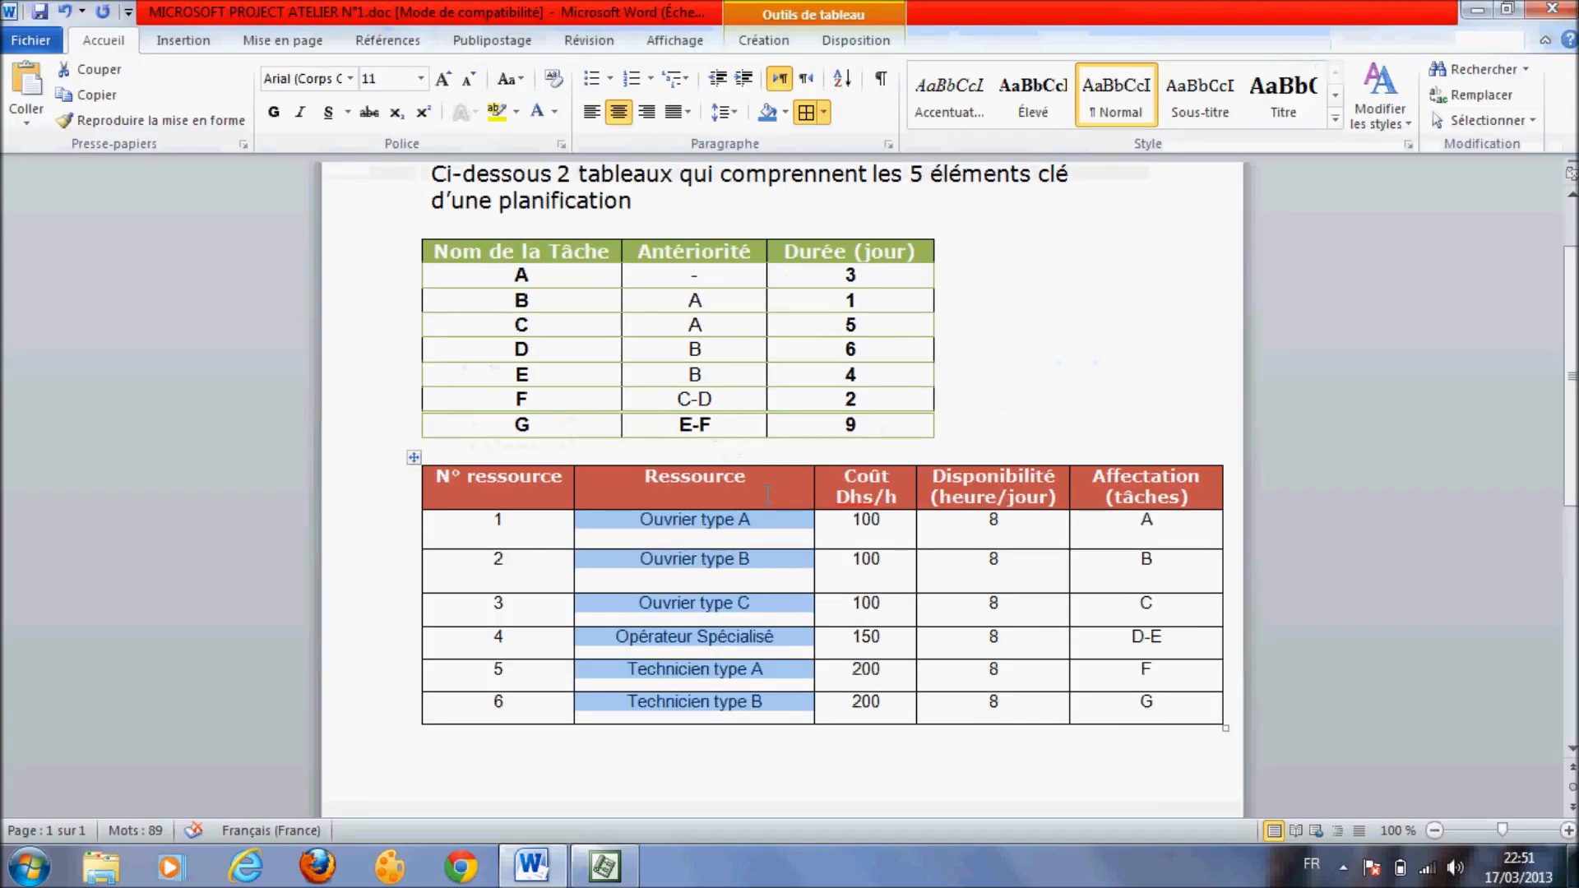
pyautogui.moveTo(857, 520); pyautogui.dragTo(896, 717)
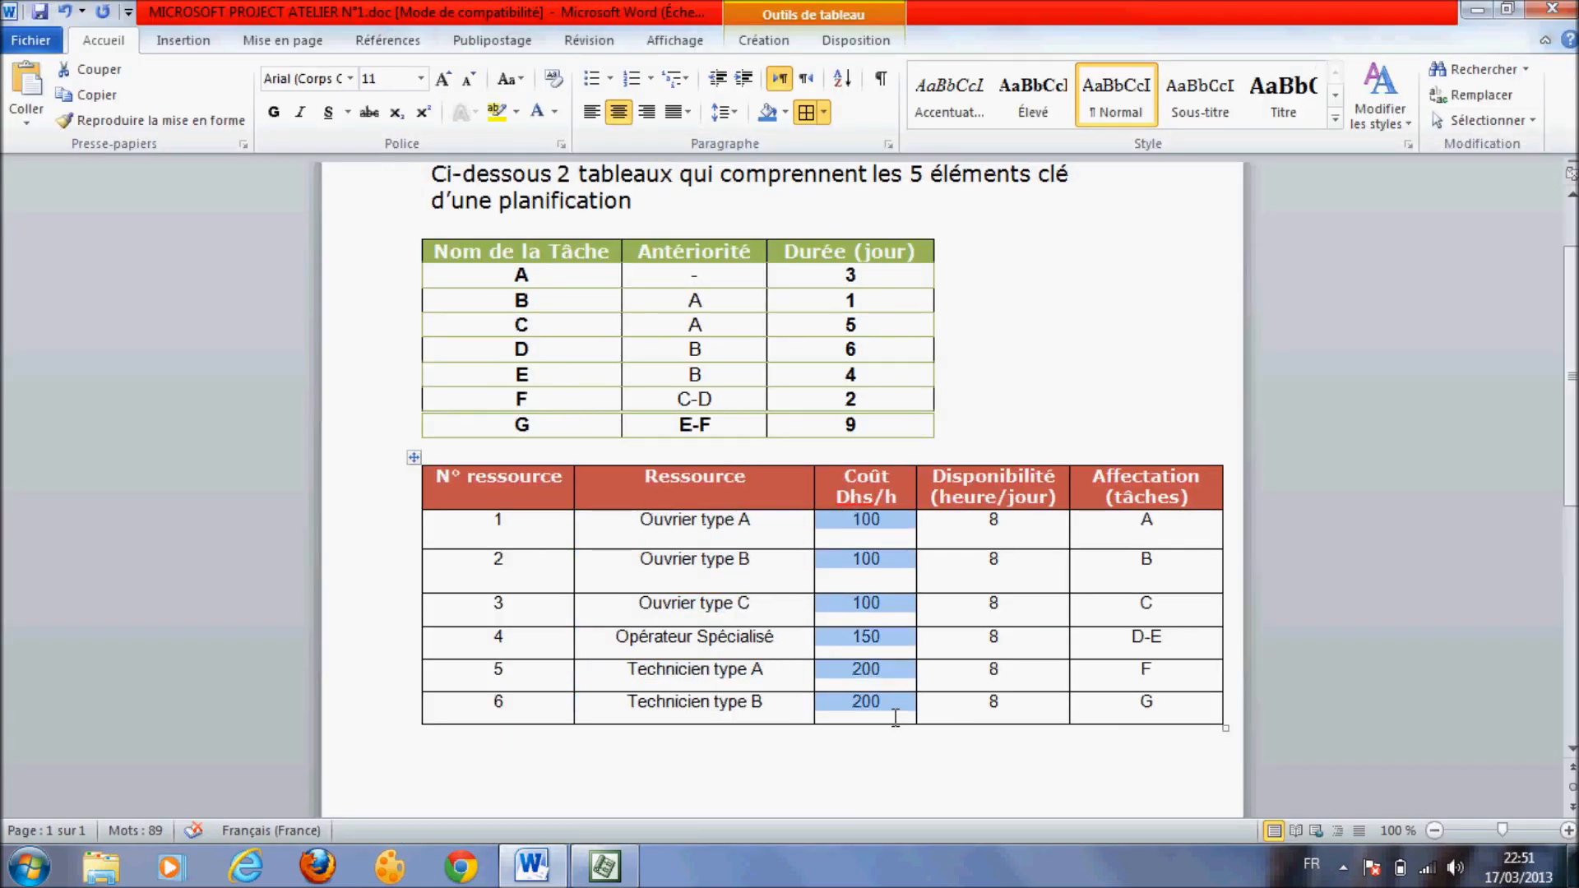
pyautogui.hotkey('alt', 'Tab')
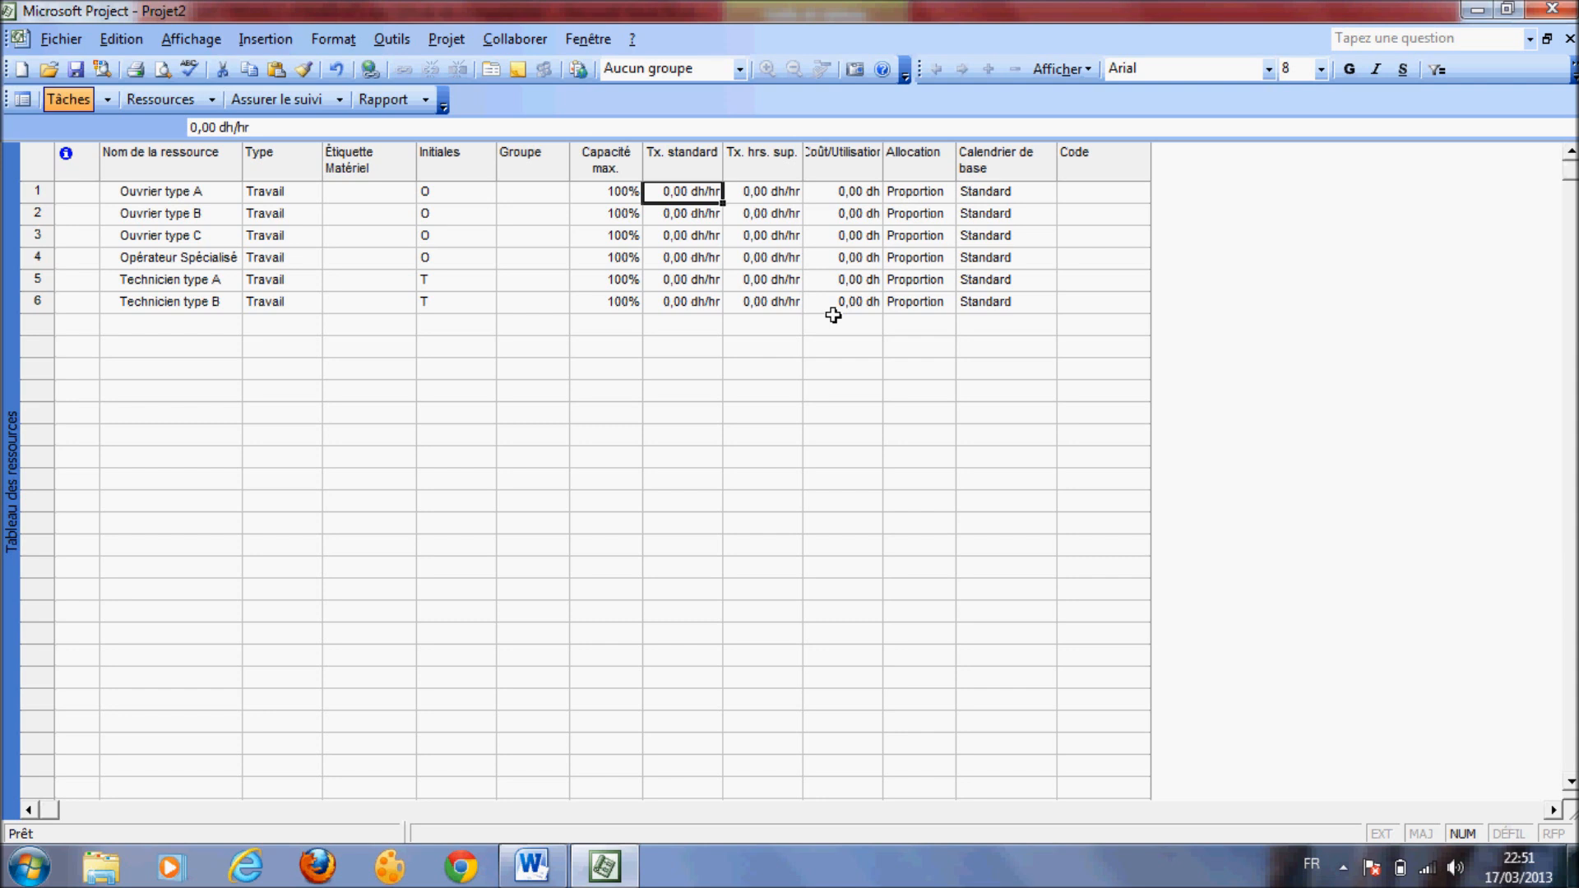
pyautogui.write('100,00 dh/hr 100,00 dh/hr 100,00 dh/hr 150,00 dh/hr 200,00 dh/hr 200,00 dh/hr')
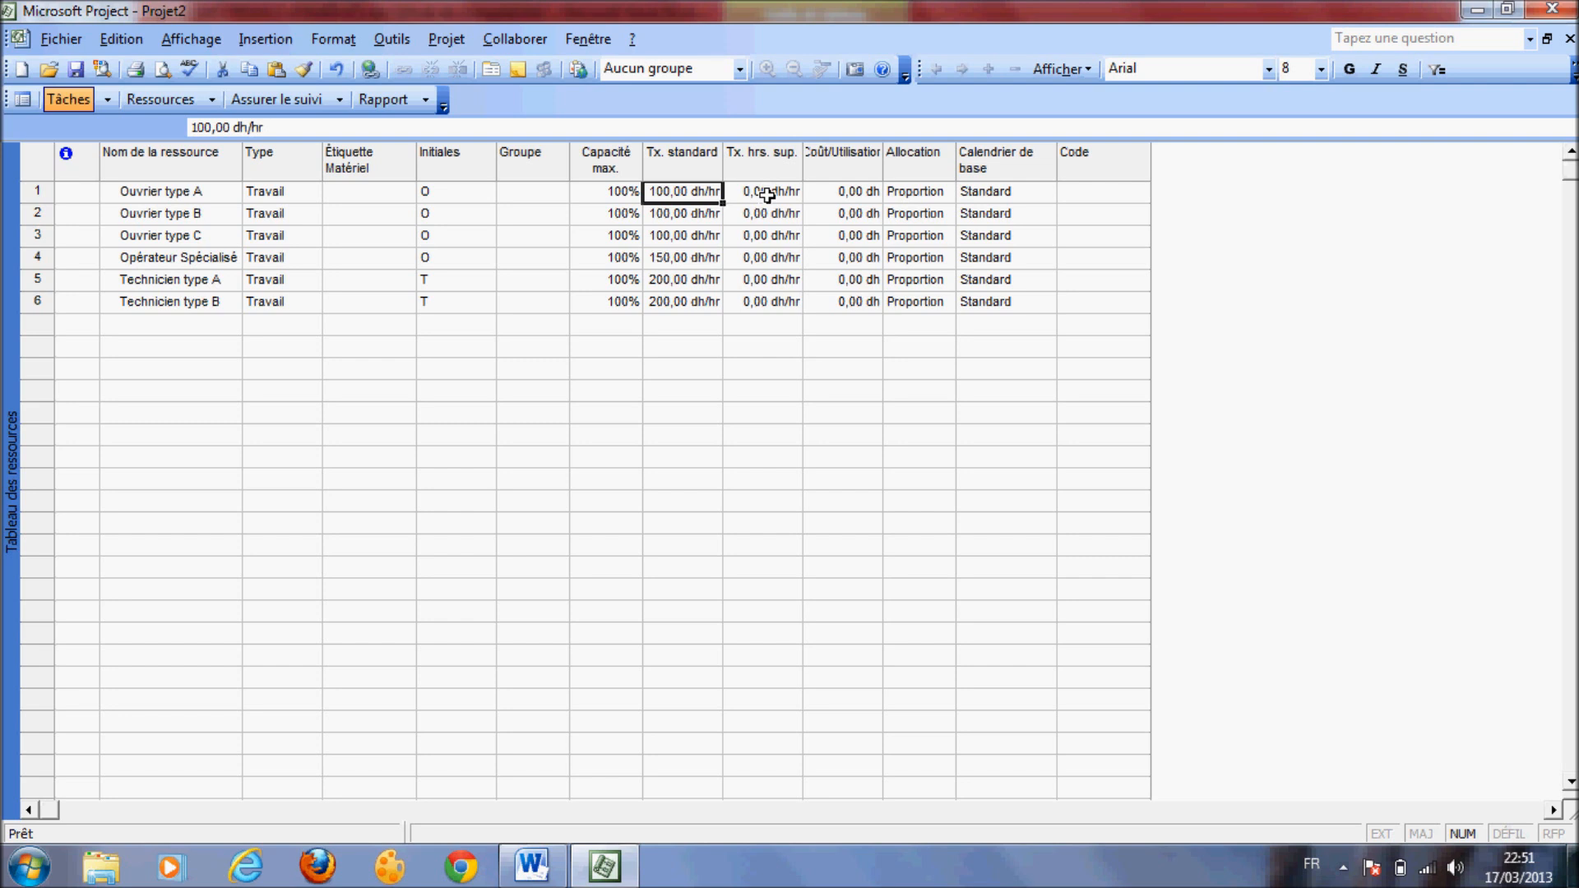
# - Widen the Coût/Utilisation column to fit its heading and select its cell for Ouvrier type A
pyautogui.click(739, 195)
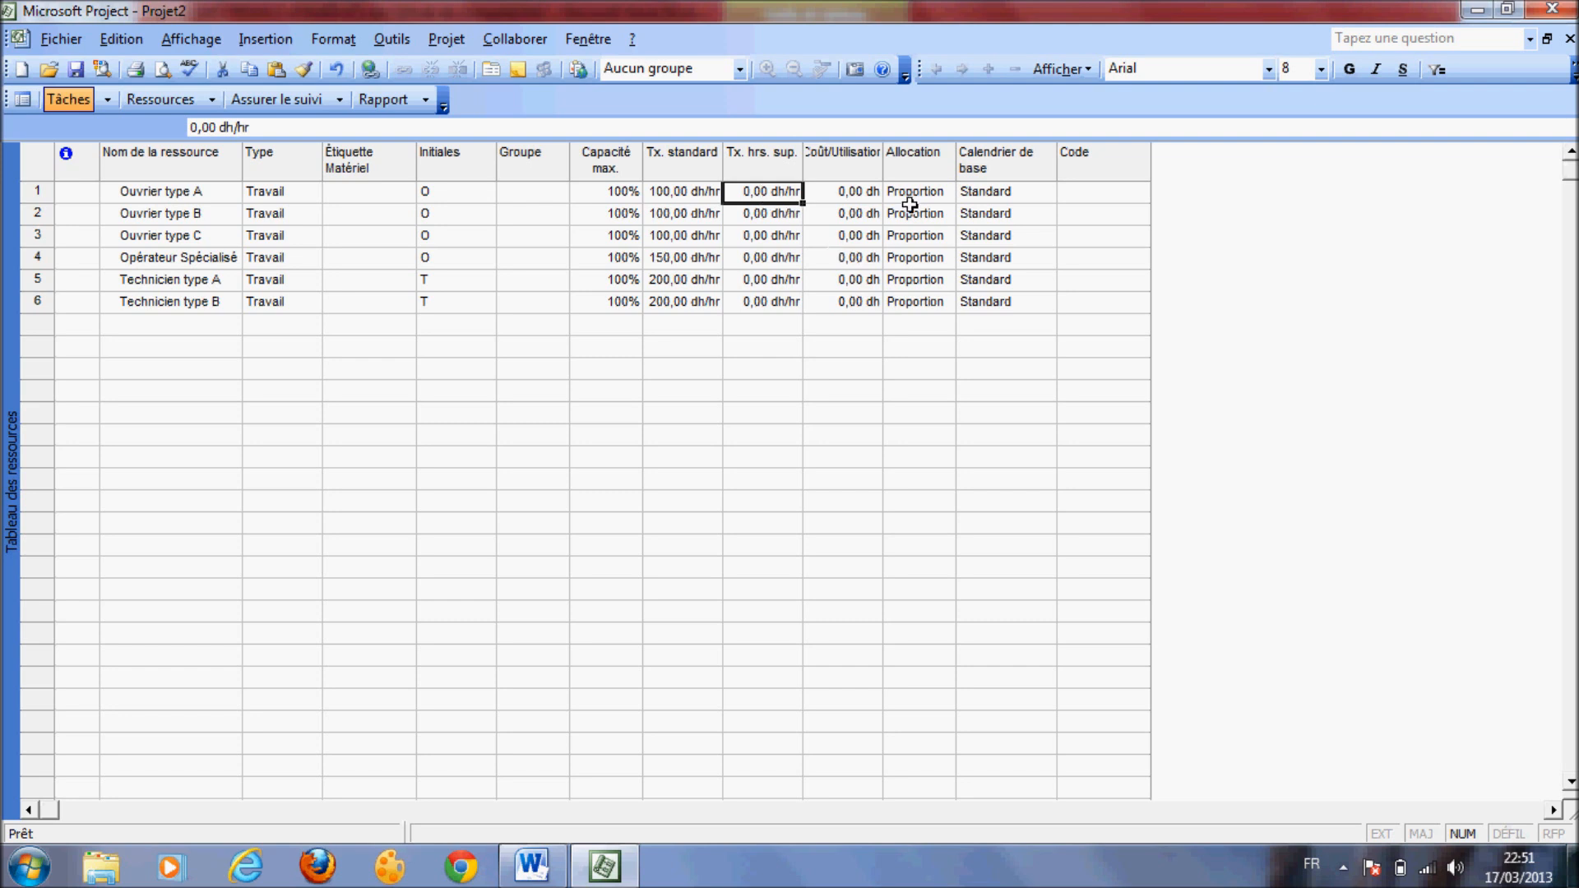
pyautogui.doubleClick(881, 161)
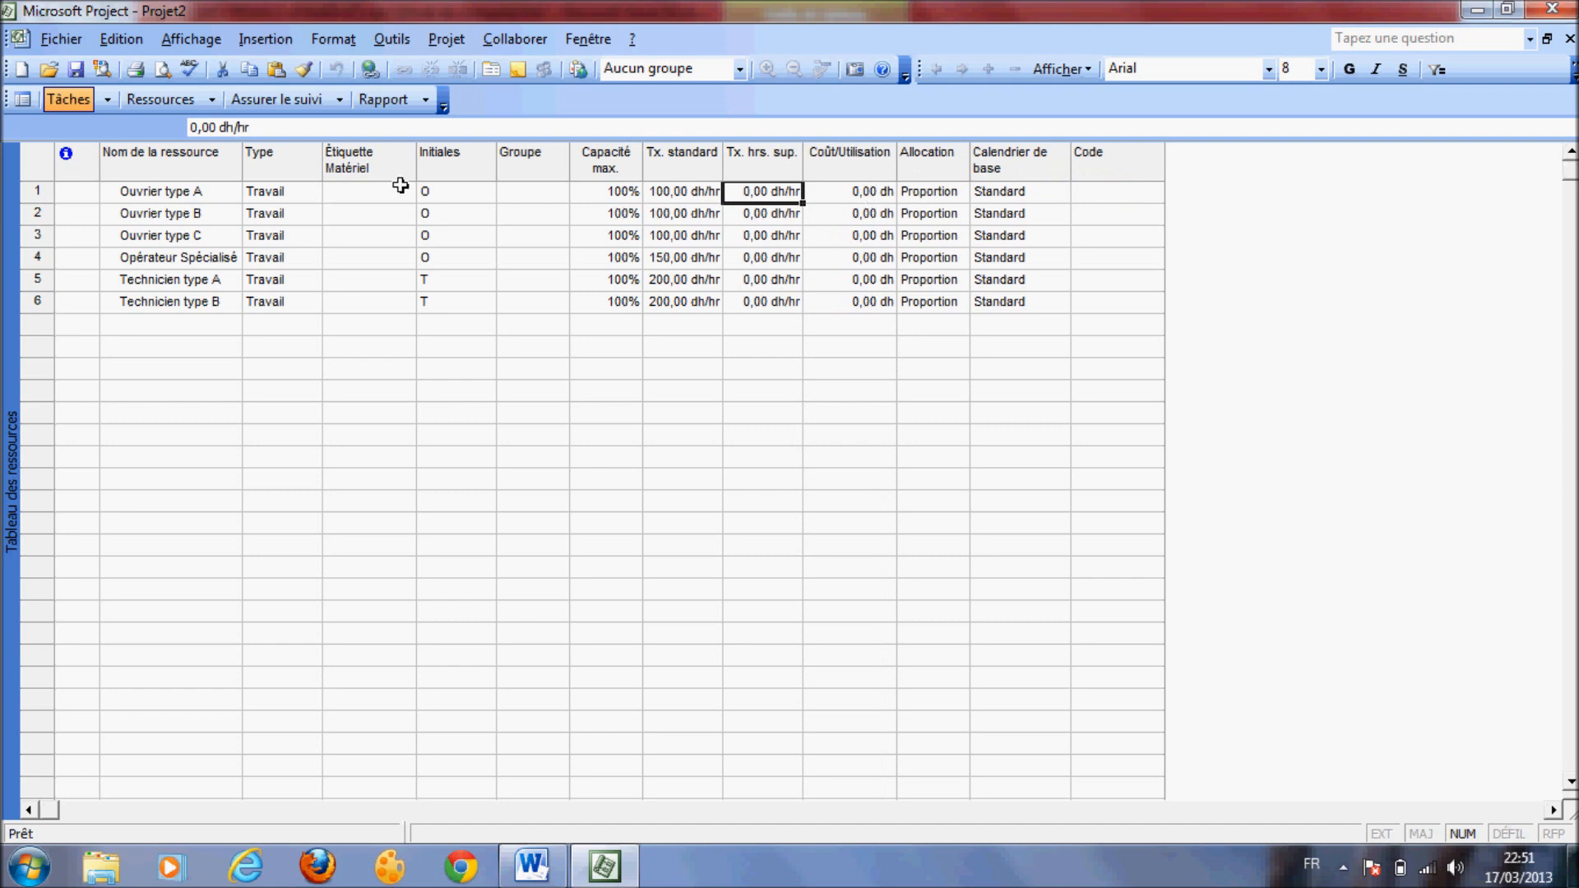
pyautogui.click(862, 193)
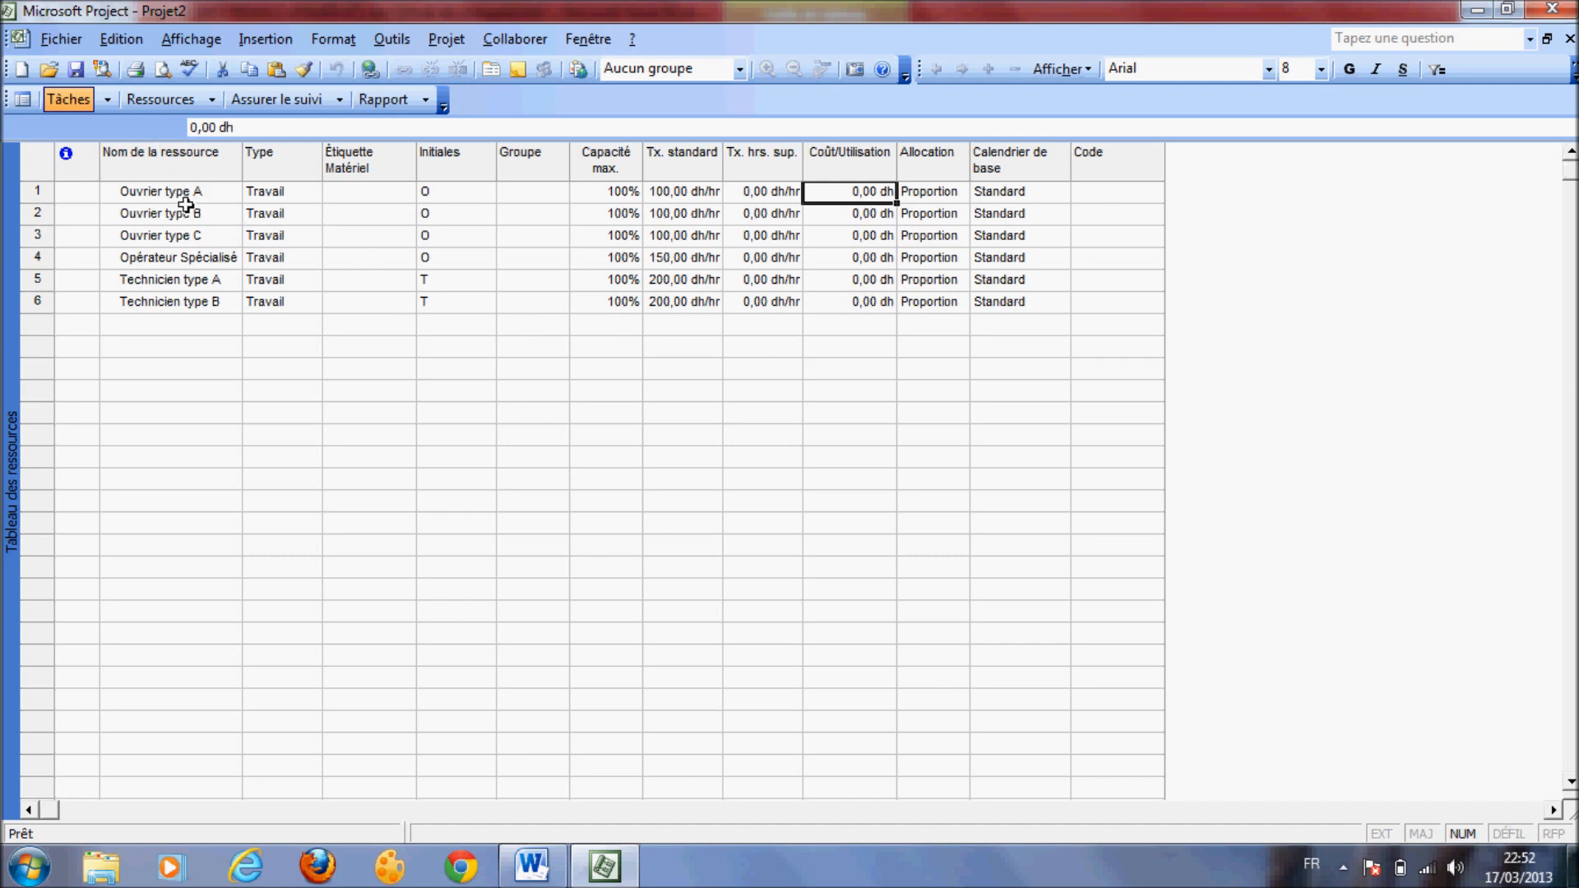
# - Switch the project to the Diagramme de Gantt view, then check Ouvrier type A's Affectation in the Word table
pyautogui.click(190, 40)
pyautogui.click(207, 92)
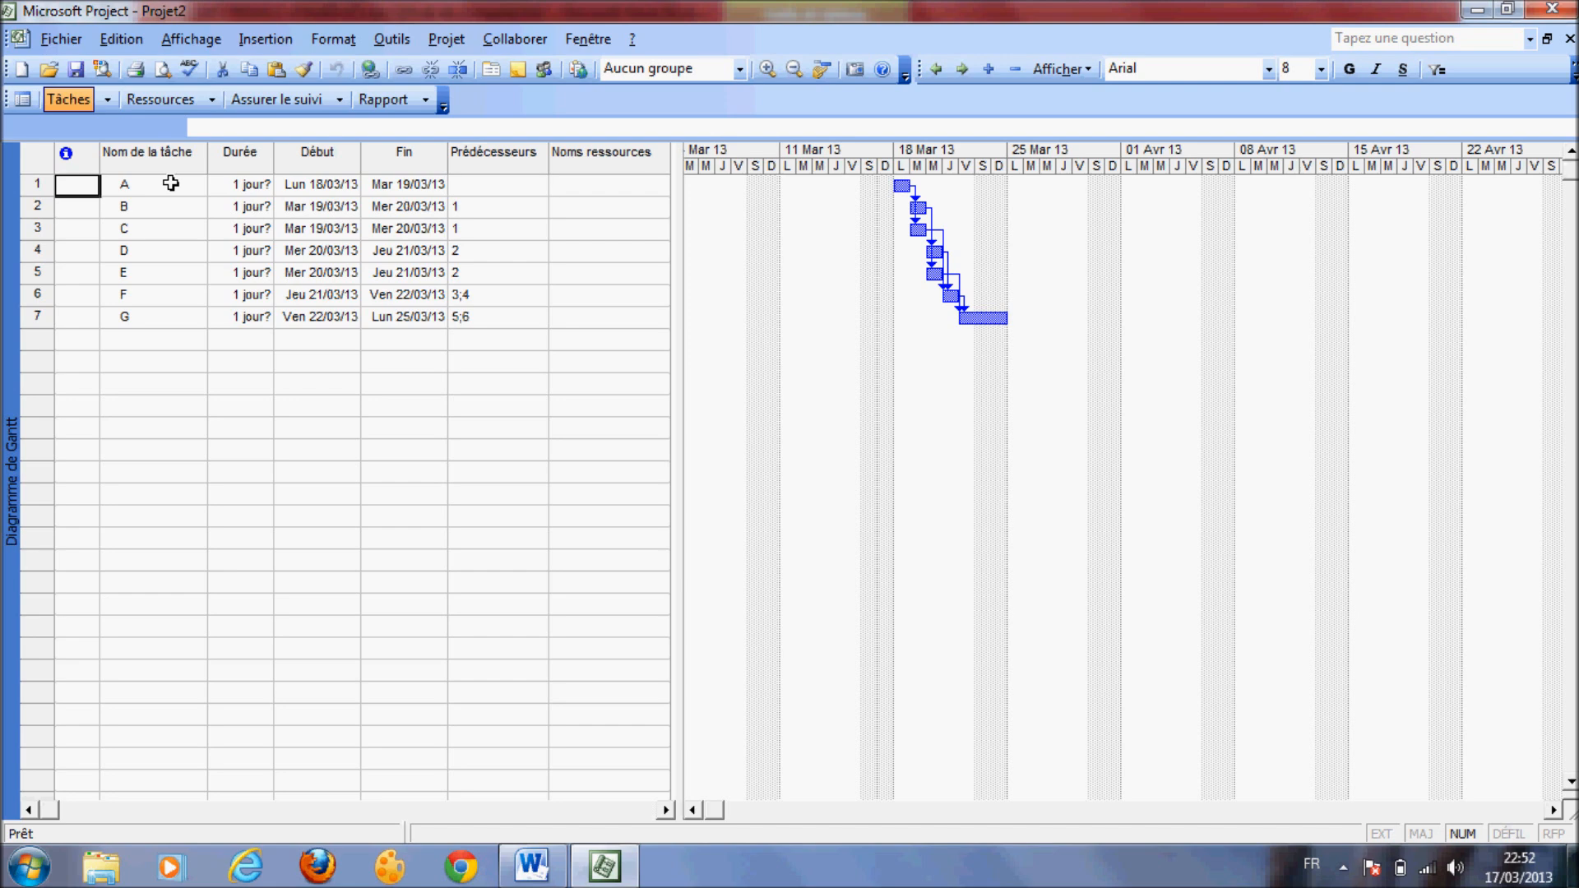
pyautogui.click(532, 865)
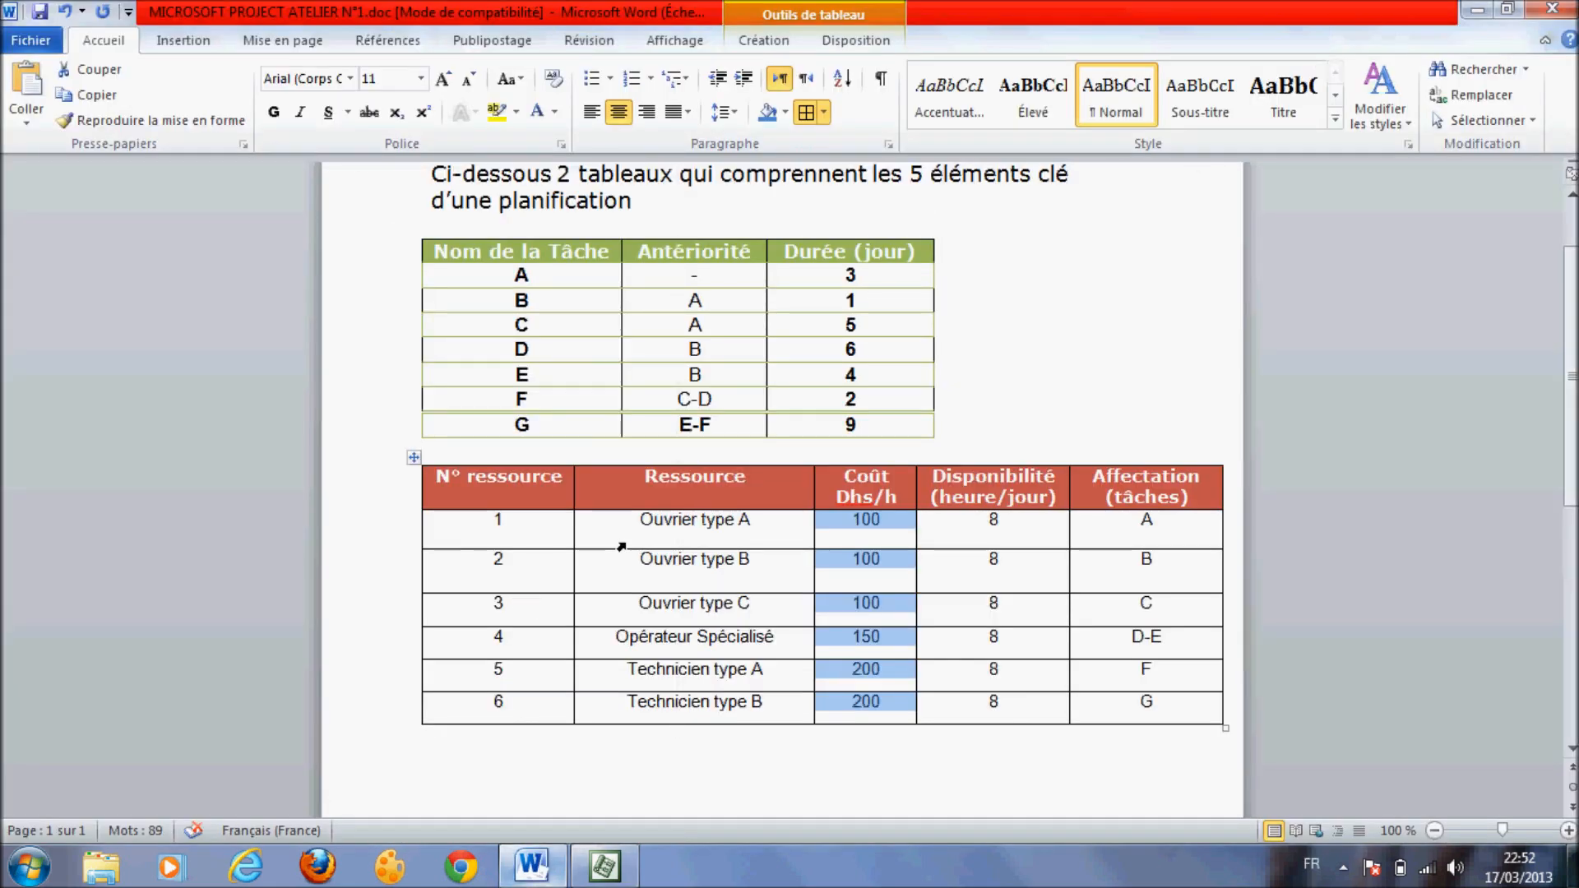
pyautogui.click(655, 520)
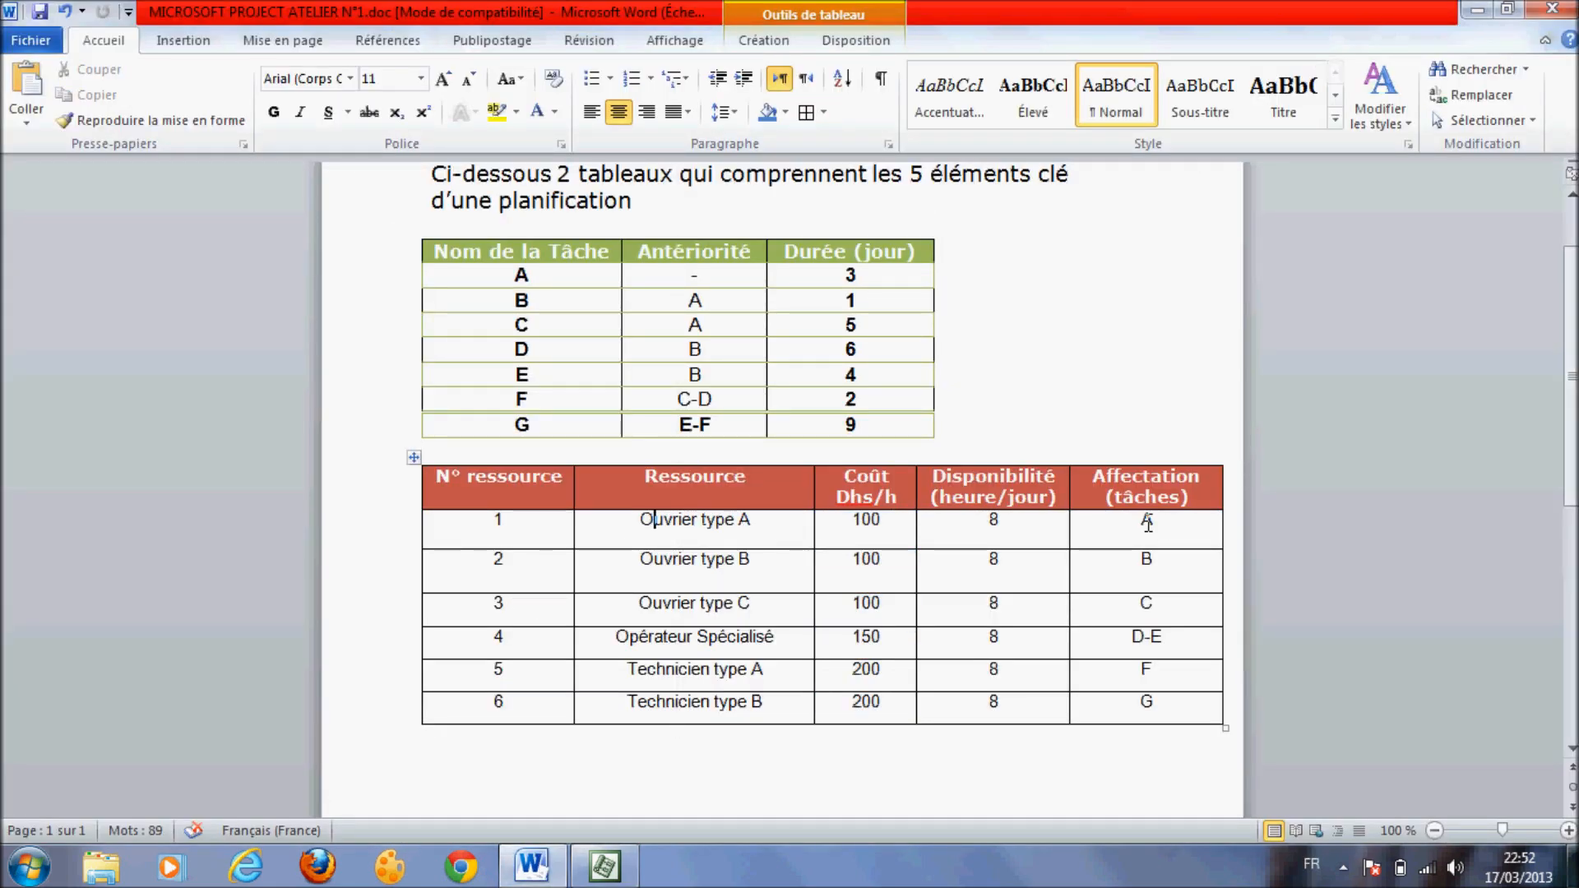
pyautogui.moveTo(1144, 524); pyautogui.dragTo(1163, 522)
# - Return to Microsoft Project and assign the resource Ouvrier type A to task A
pyautogui.hotkey('alt', 'Tab')
pyautogui.click(641, 187)
pyautogui.click(658, 186)
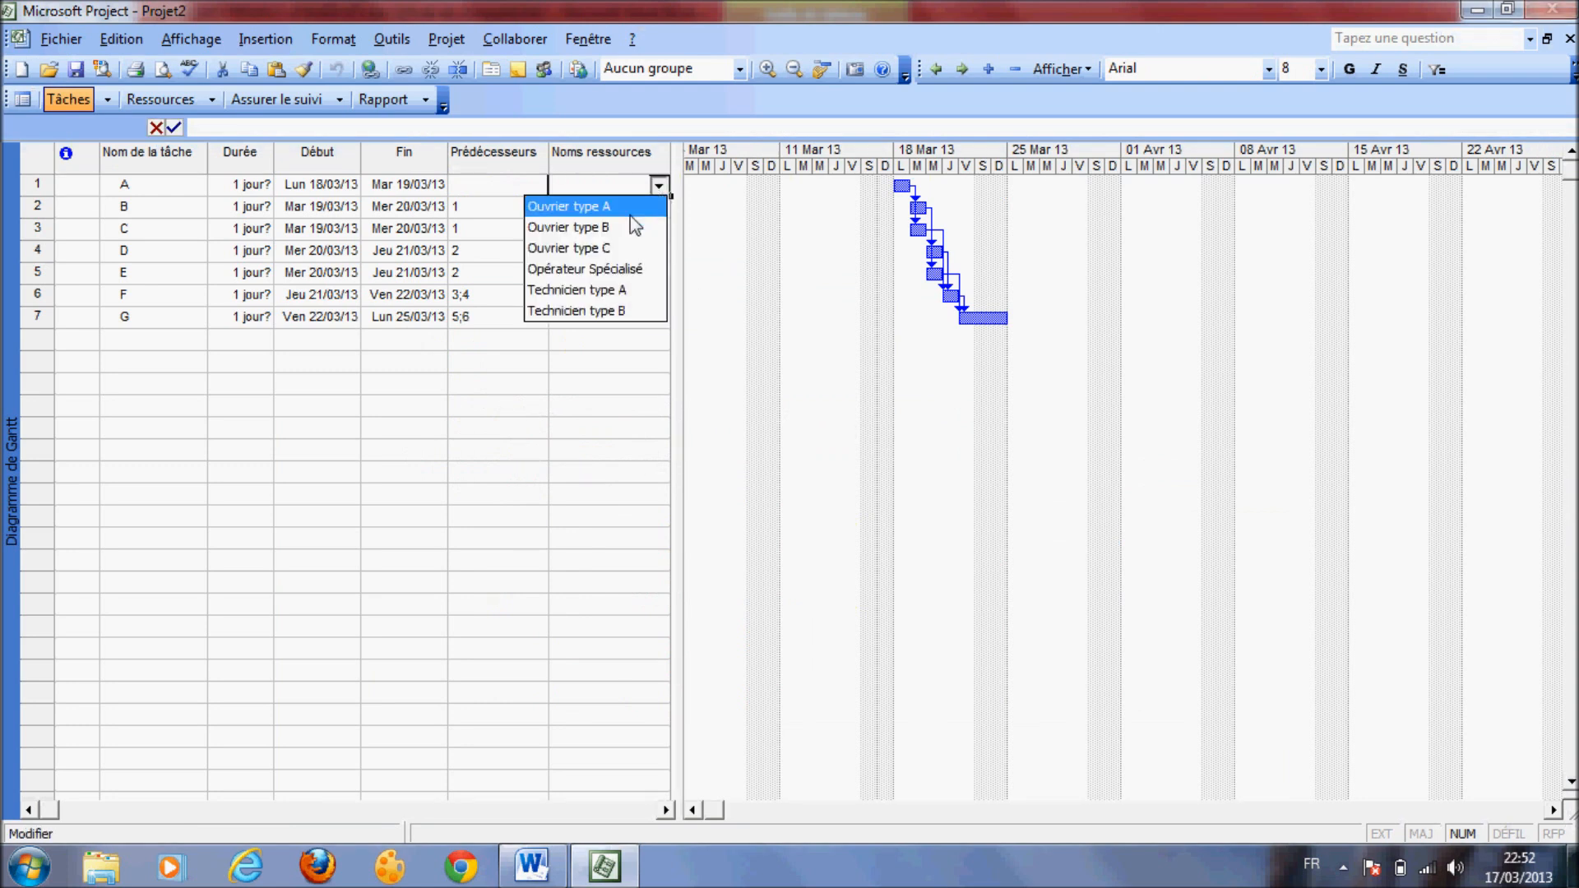
pyautogui.click(631, 211)
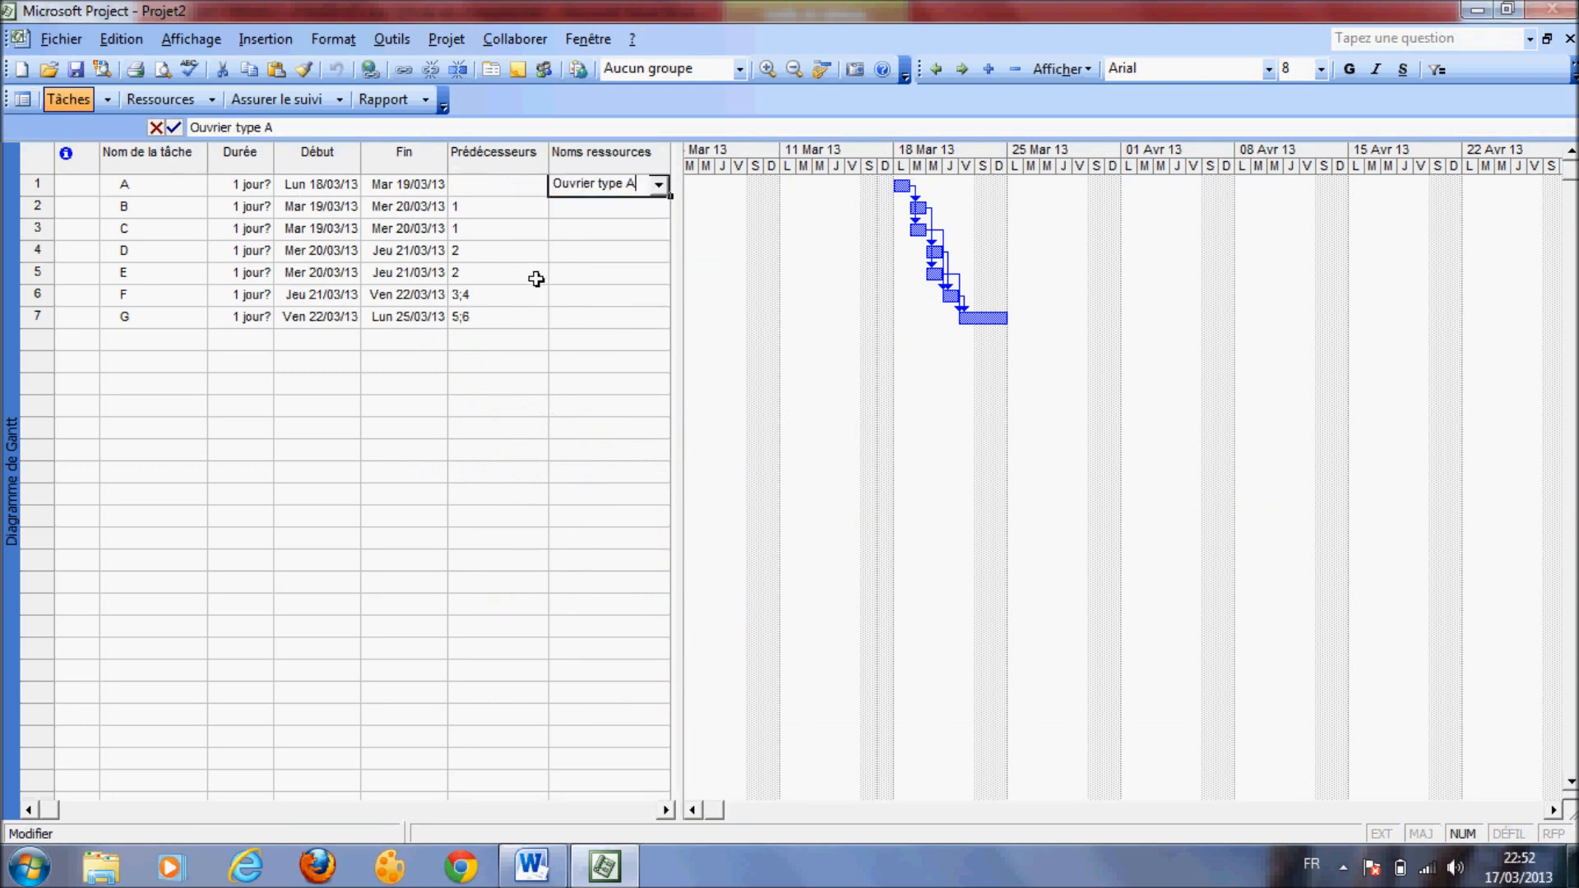
pyautogui.click(626, 210)
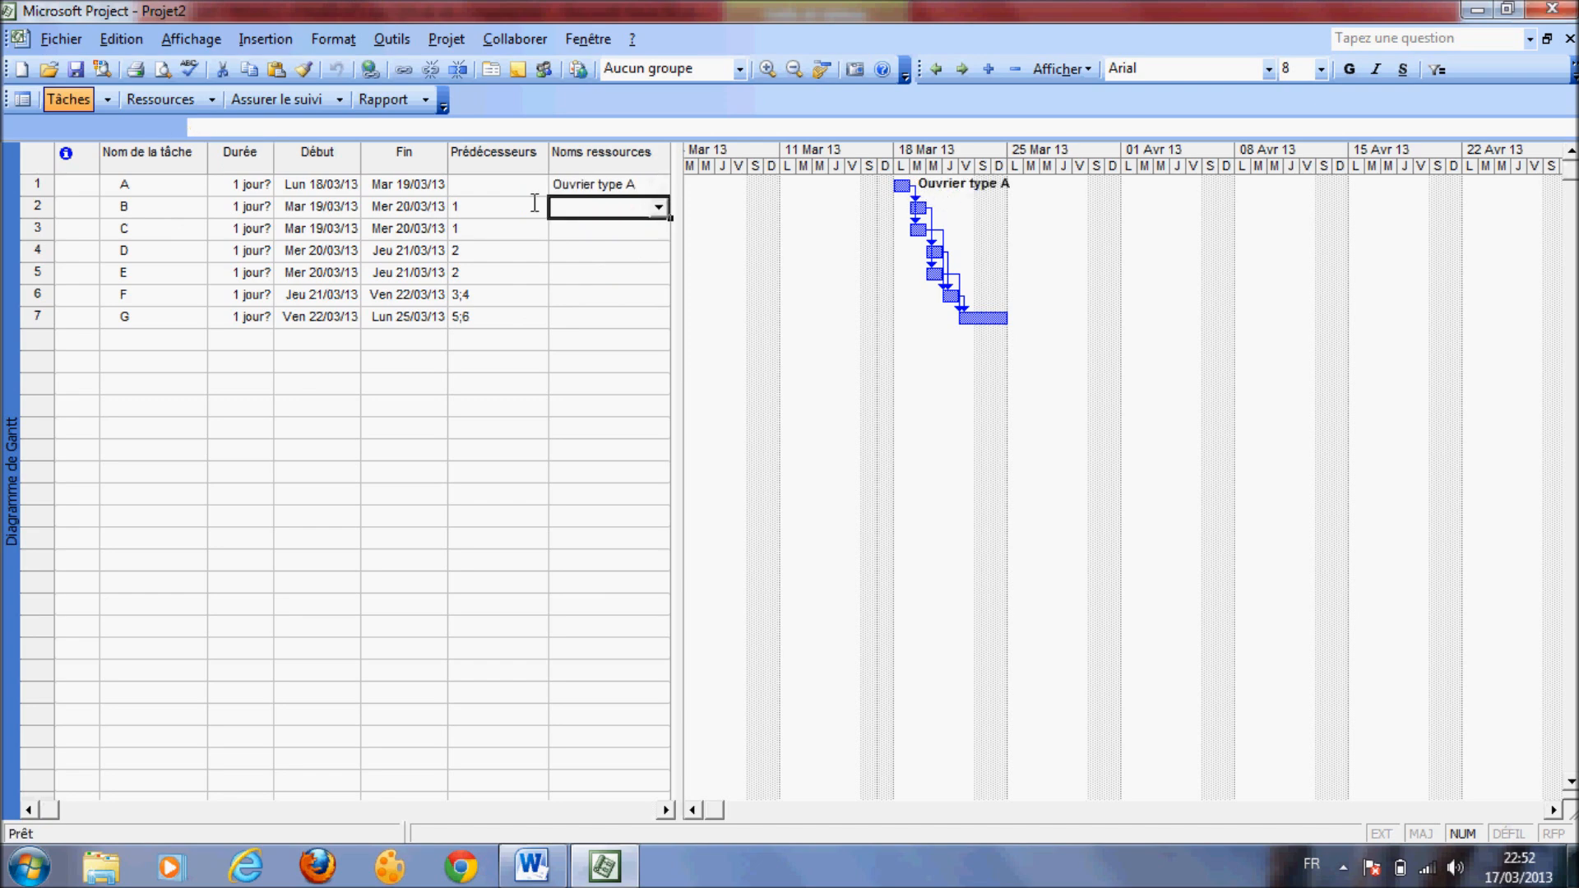
# - Check Ouvrier type B's Affectation in the Word table, return to Microsoft Project and assign Ouvrier type B to task B
pyautogui.hotkey('alt', 'Tab')
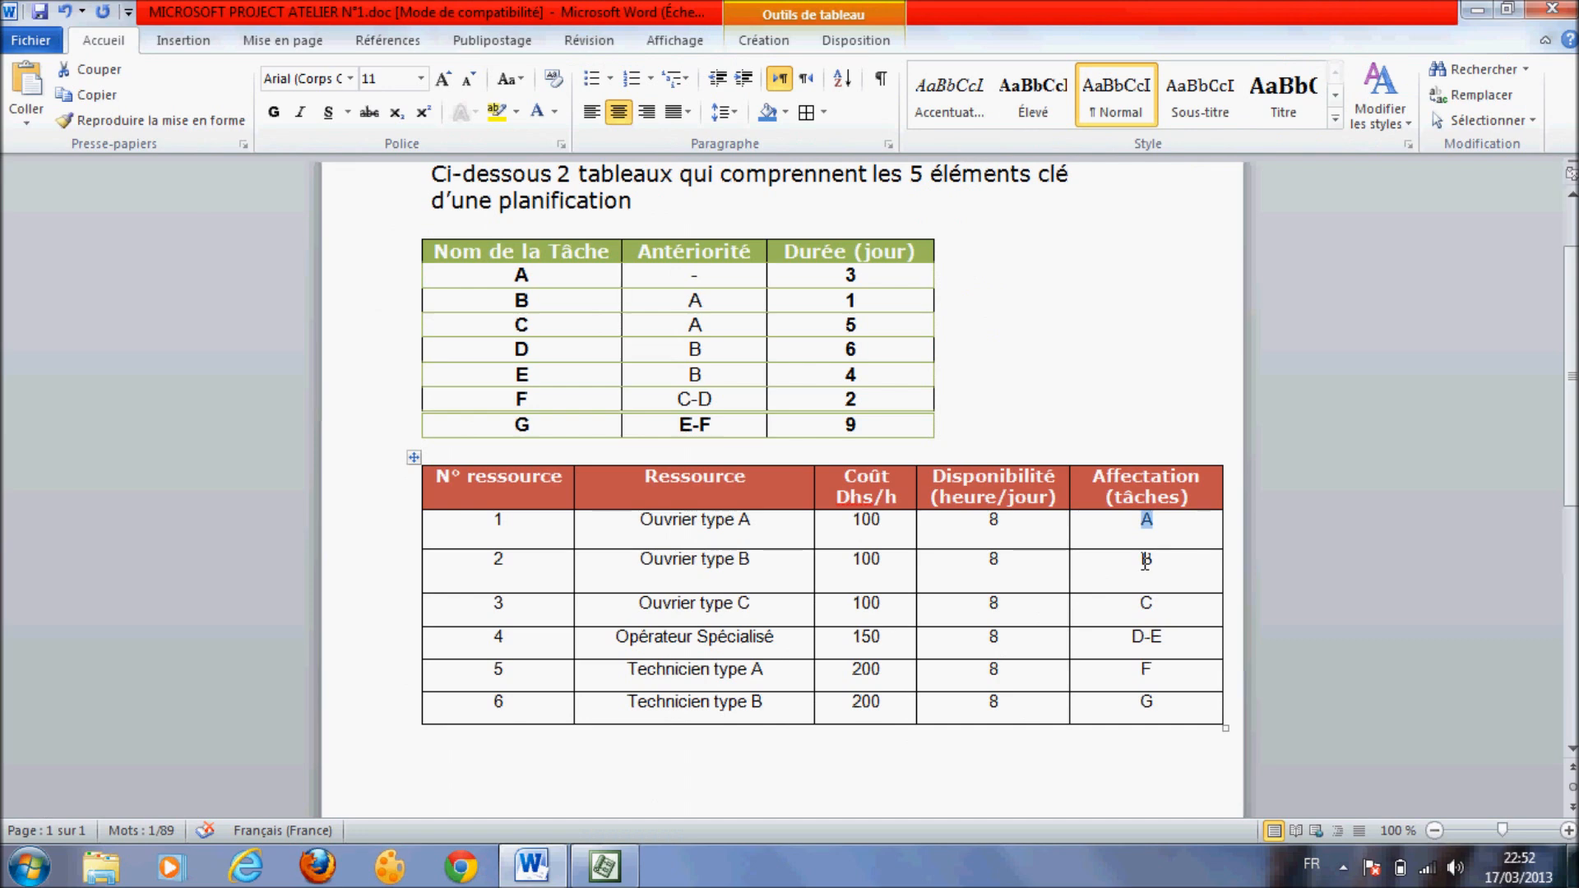
pyautogui.hotkey('alt', 'Tab')
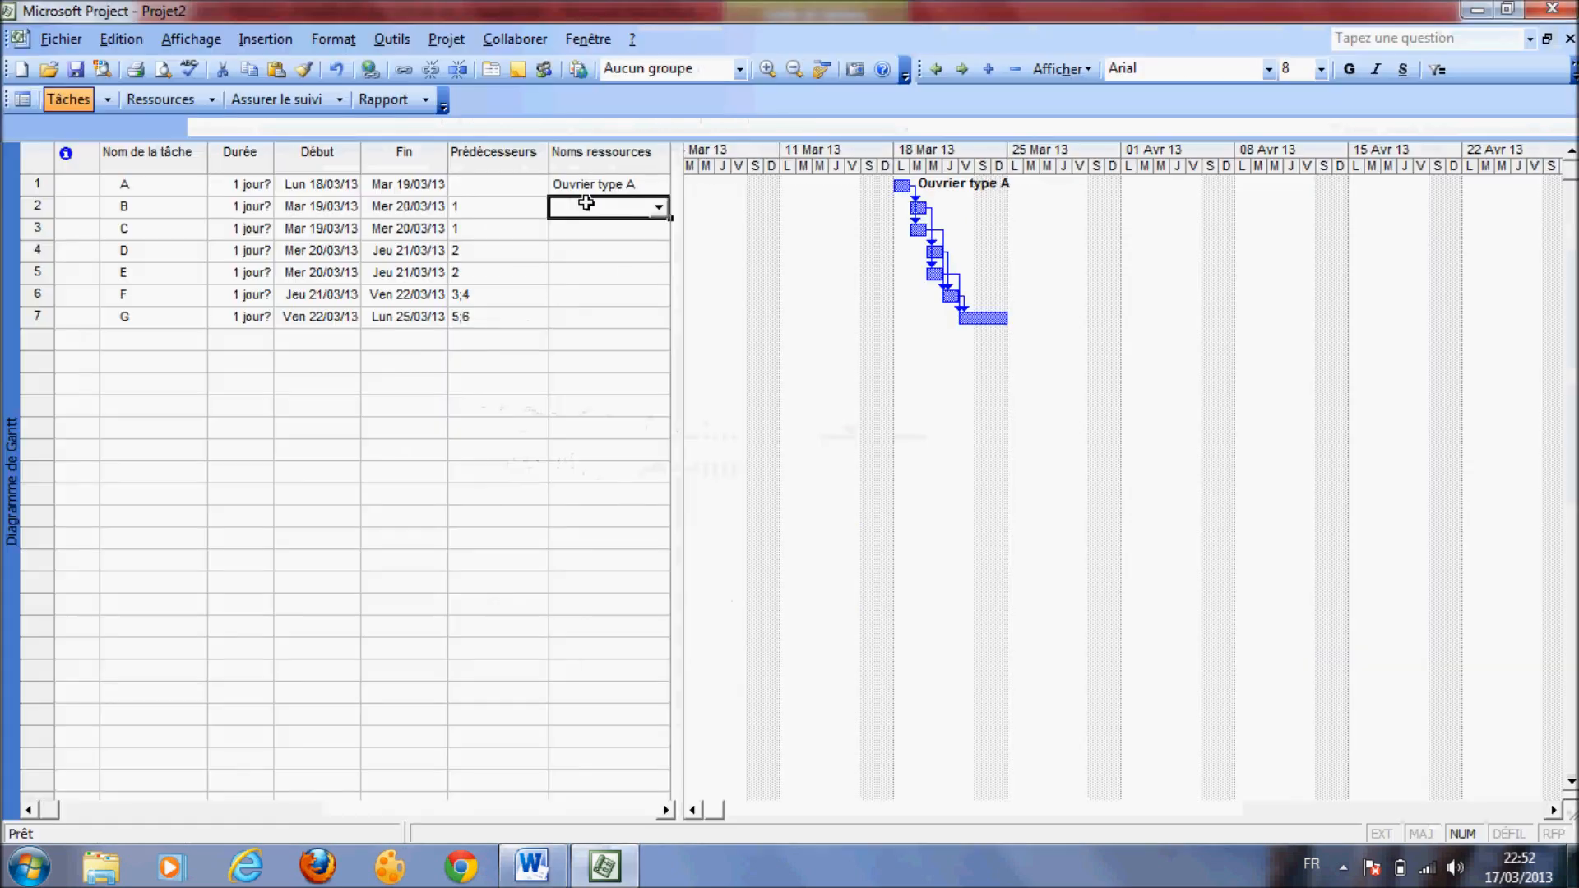
pyautogui.click(661, 210)
pyautogui.click(648, 249)
# - Check Ouvrier type C's Affectation in the Word table, return to Microsoft Project and assign Ouvrier type C to task C
pyautogui.hotkey('alt', 'Tab')
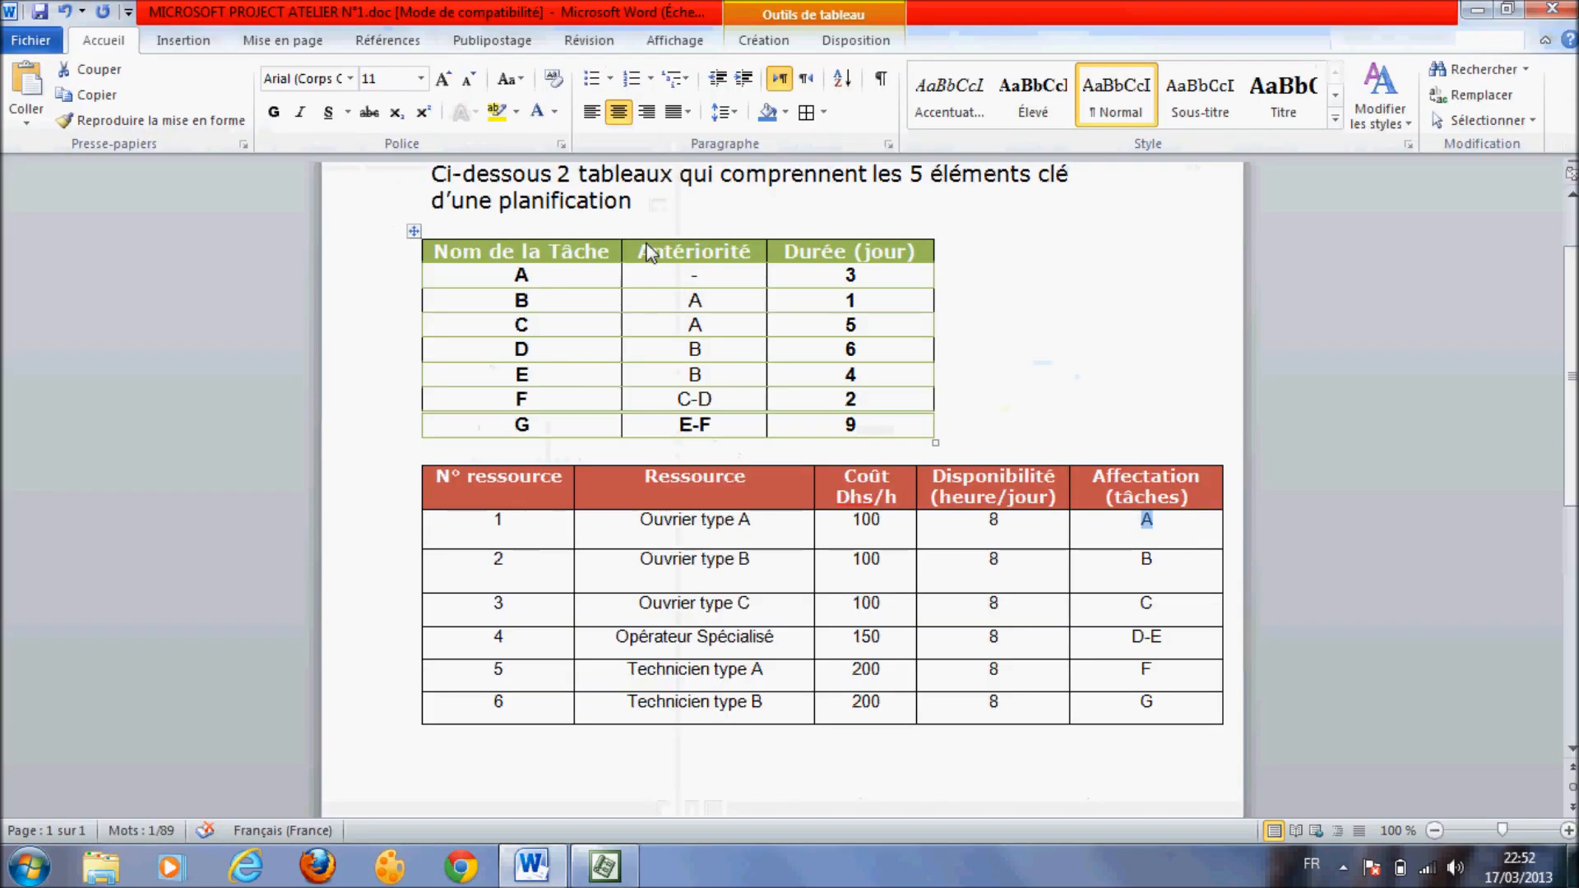
pyautogui.doubleClick(1147, 609)
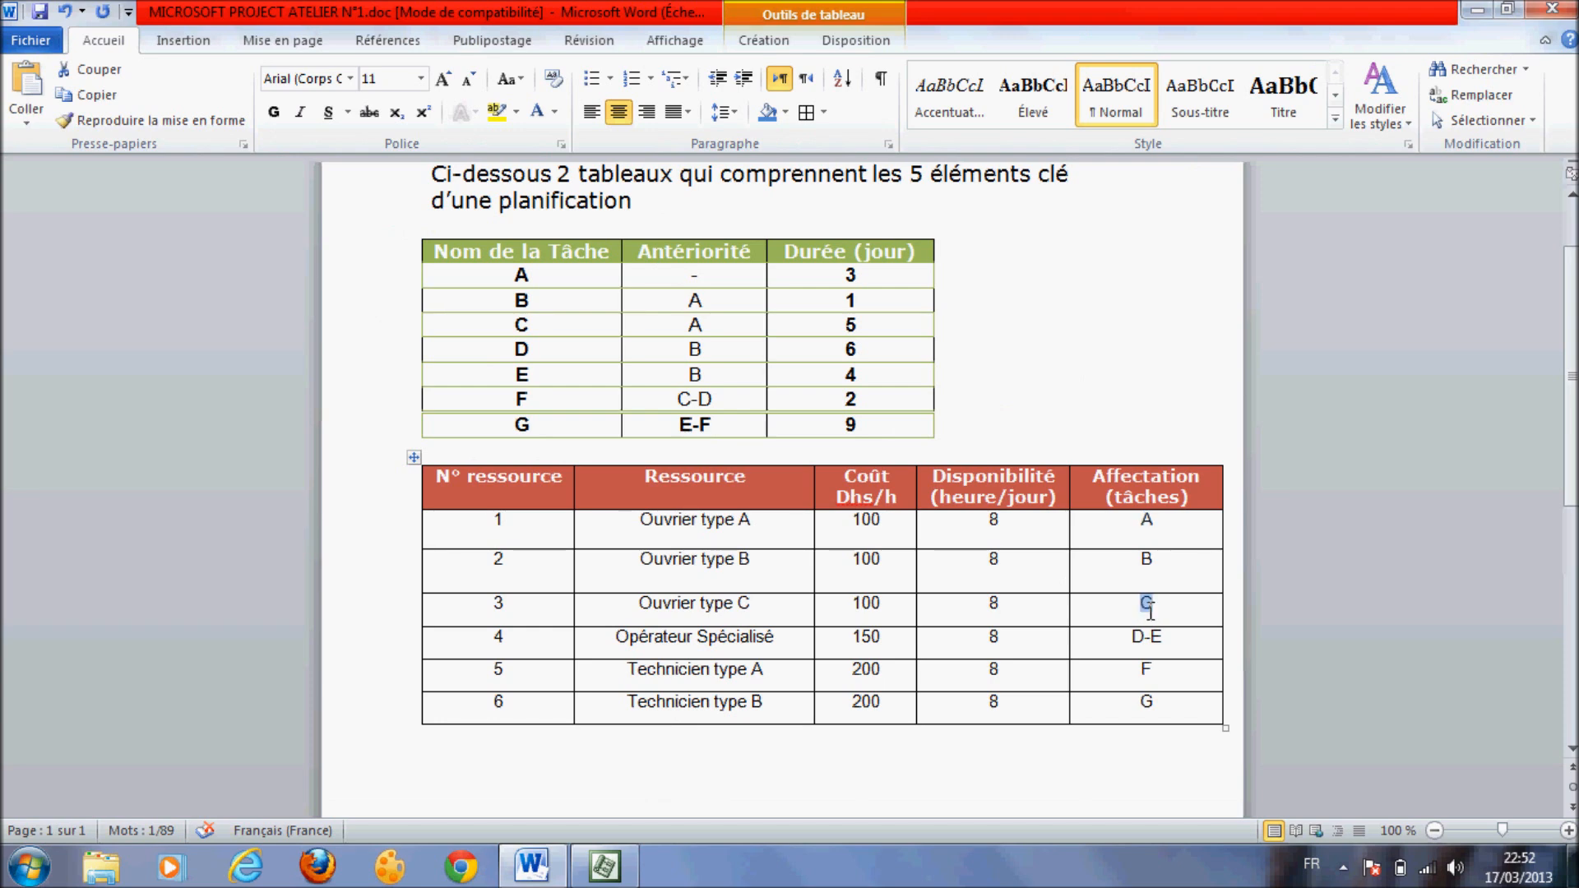
pyautogui.hotkey('alt', 'Tab')
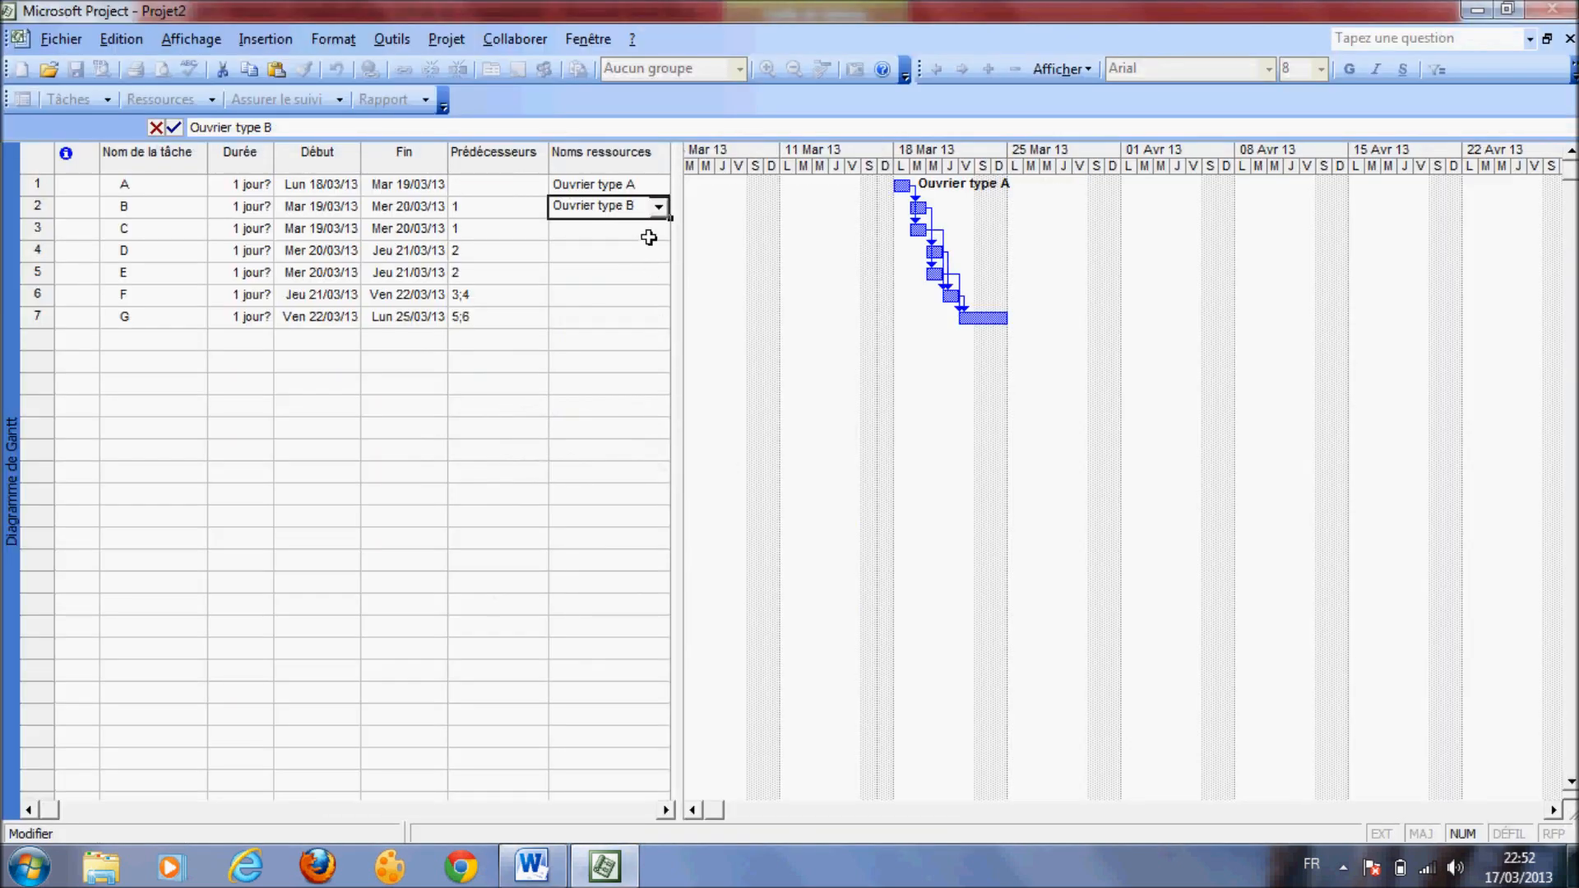
pyautogui.click(649, 236)
pyautogui.click(655, 235)
pyautogui.click(657, 232)
pyautogui.click(641, 290)
# - Check Opérateur Spécialisé's Affectation in the Word table, return to Microsoft Project and assign Opérateur Spécialisé to tasks D and E
pyautogui.hotkey('alt', 'Tab')
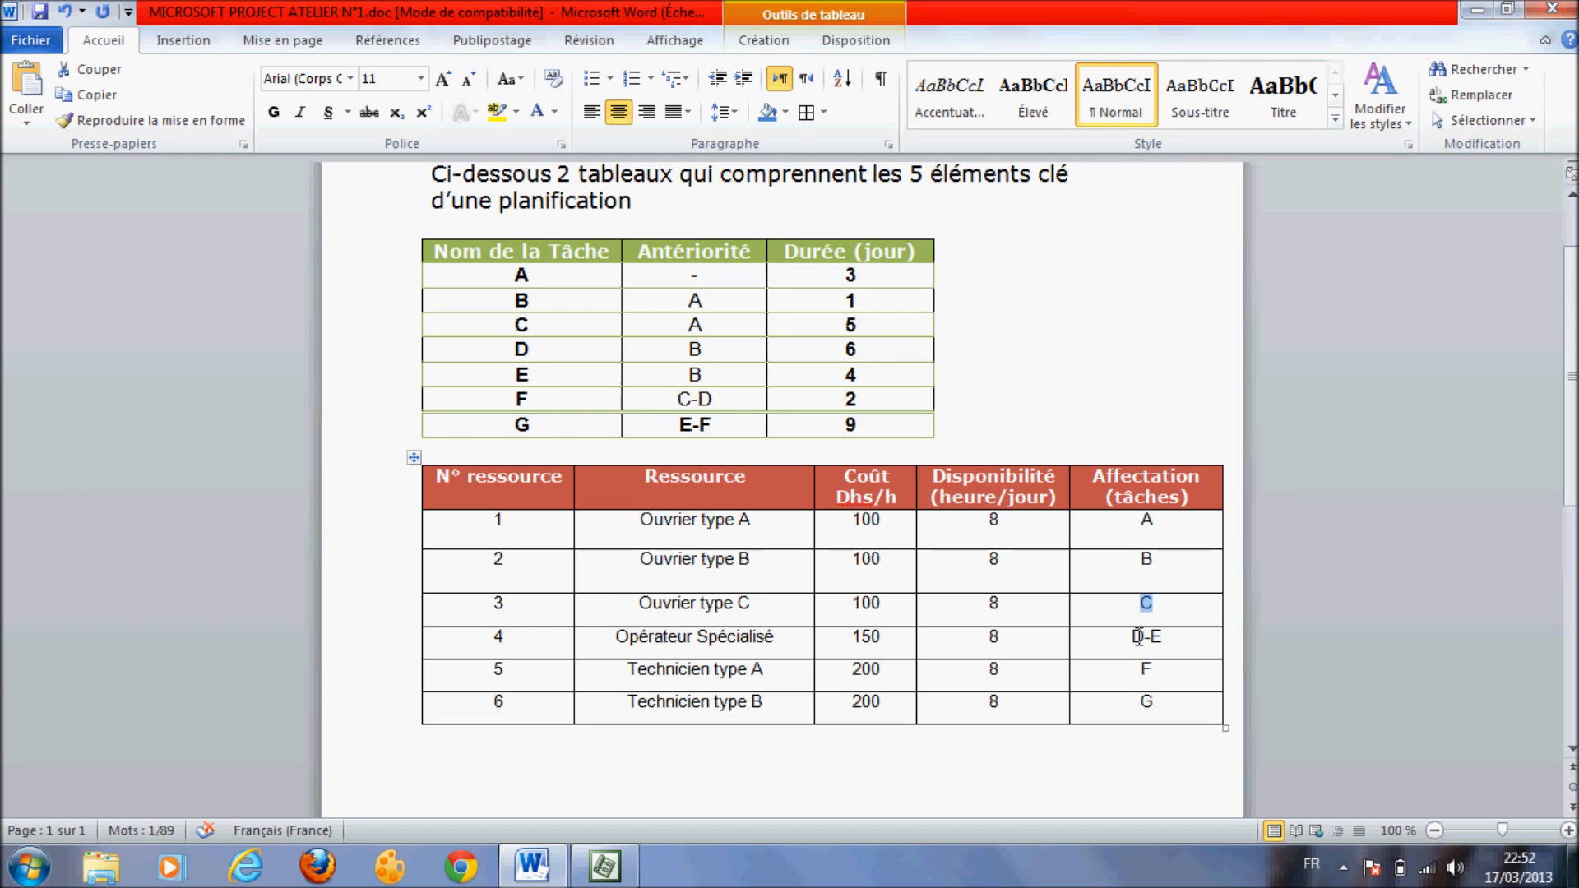
pyautogui.hotkey('alt', 'Tab')
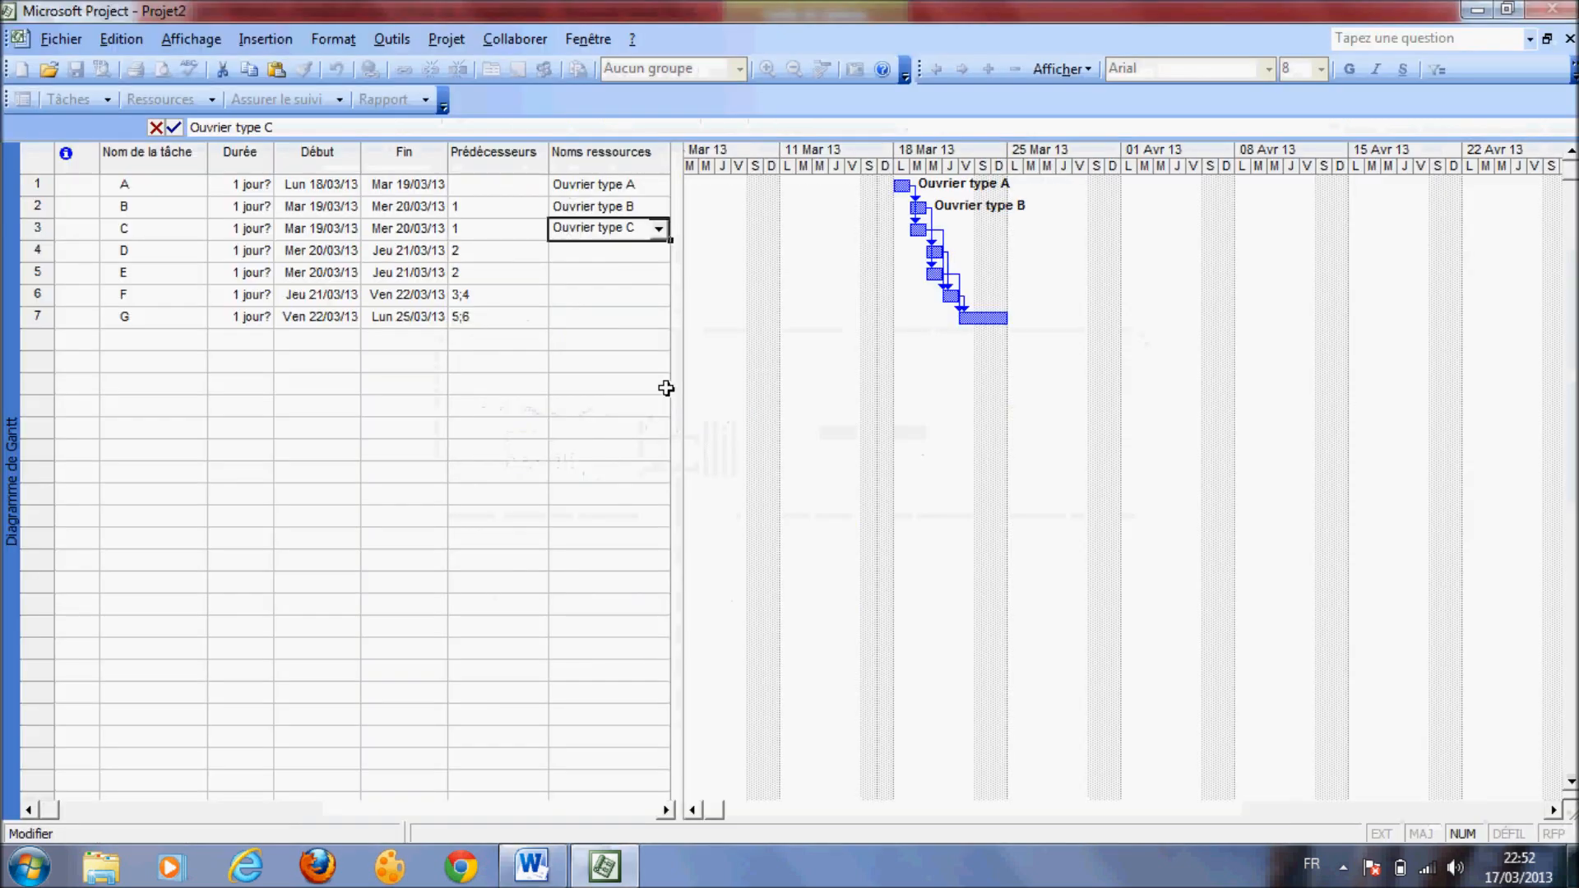
pyautogui.click(647, 253)
pyautogui.click(659, 253)
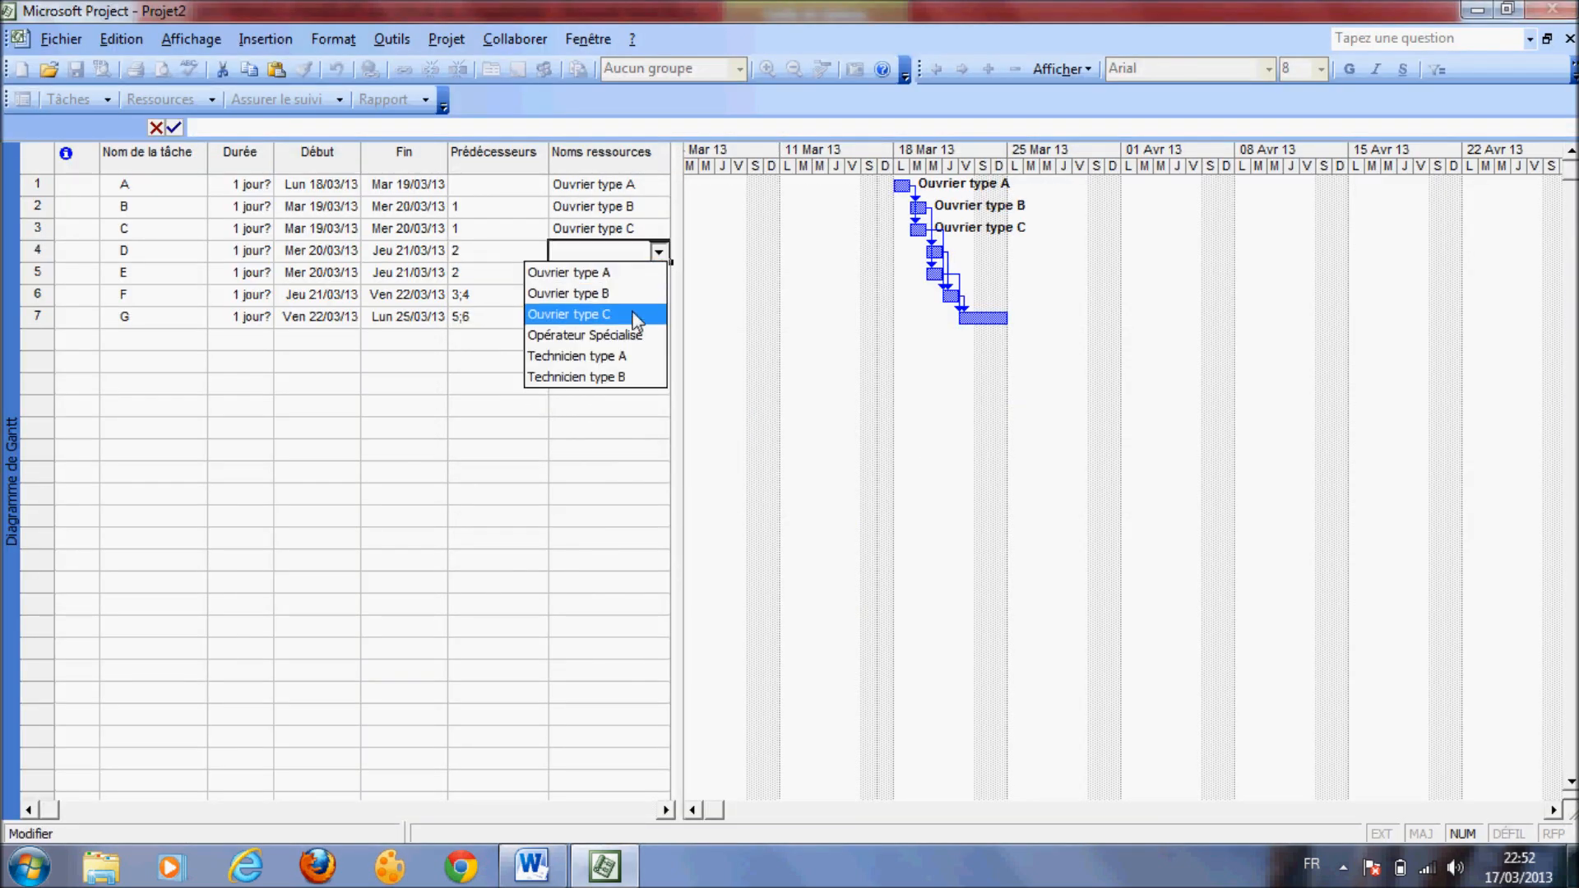
pyautogui.click(639, 335)
pyautogui.click(652, 281)
pyautogui.click(659, 274)
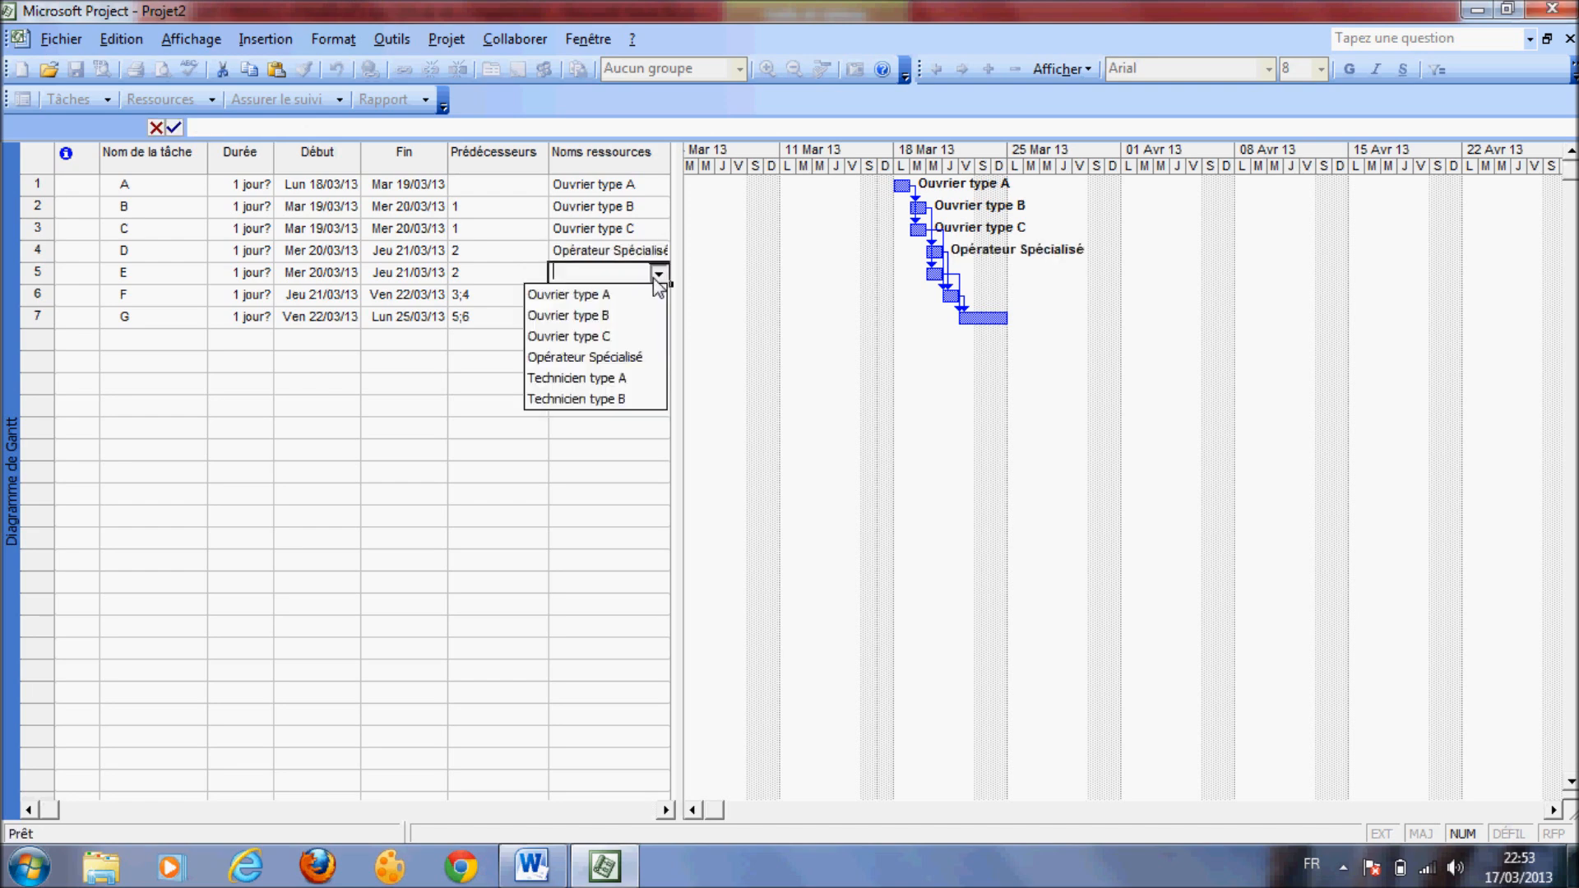
pyautogui.click(647, 360)
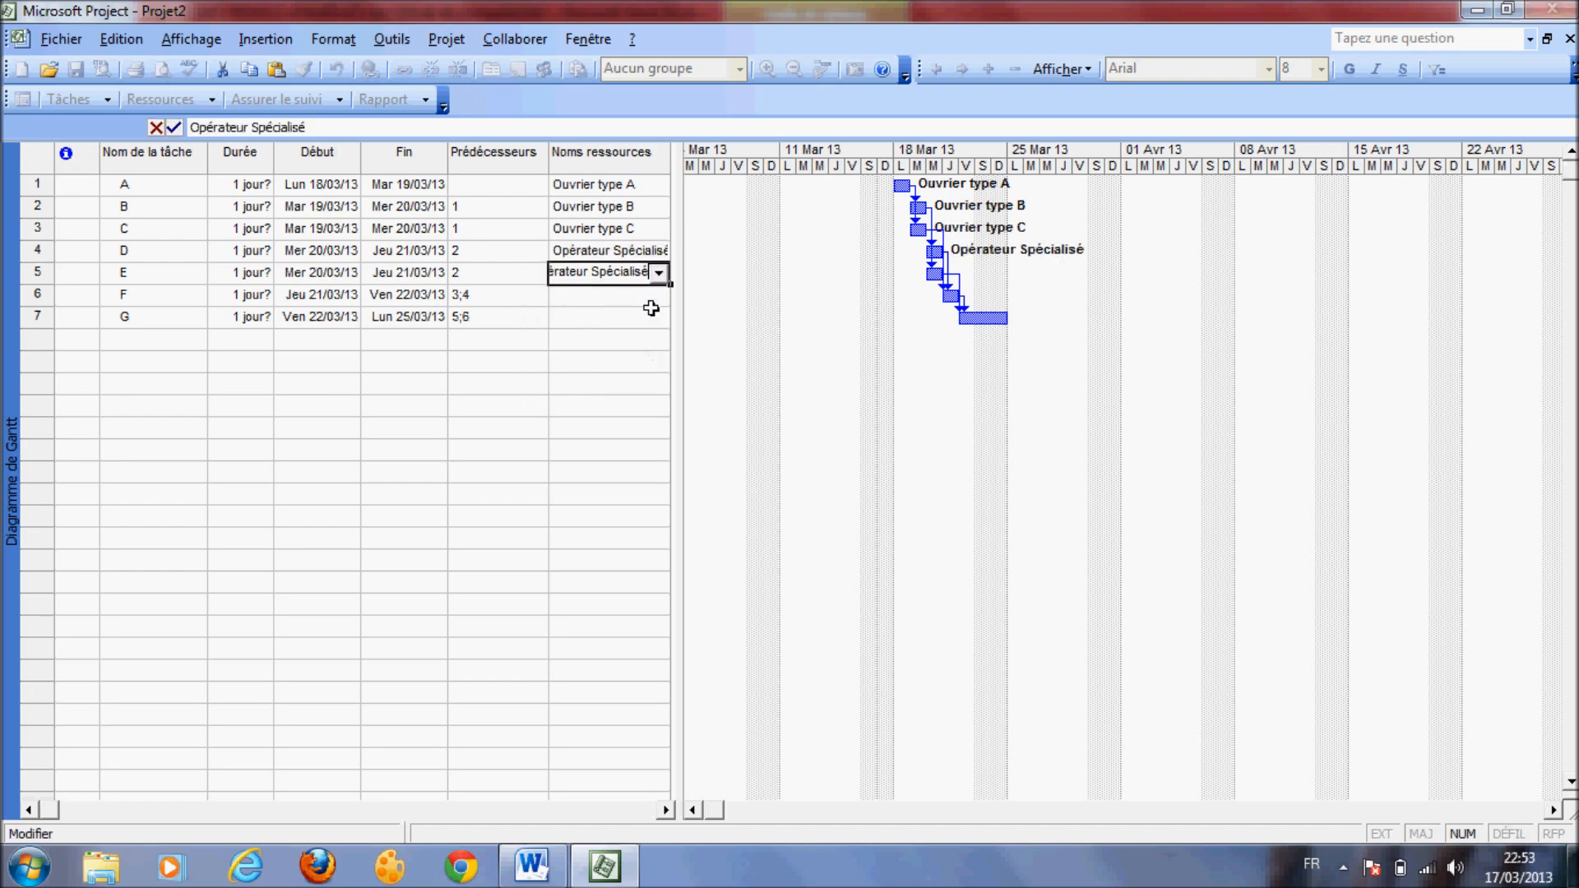
pyautogui.click(652, 303)
# - Check Technicien type A's Affectation in the Word table, return to Microsoft Project and assign Technicien type A to task F
pyautogui.hotkey('alt', 'Tab')
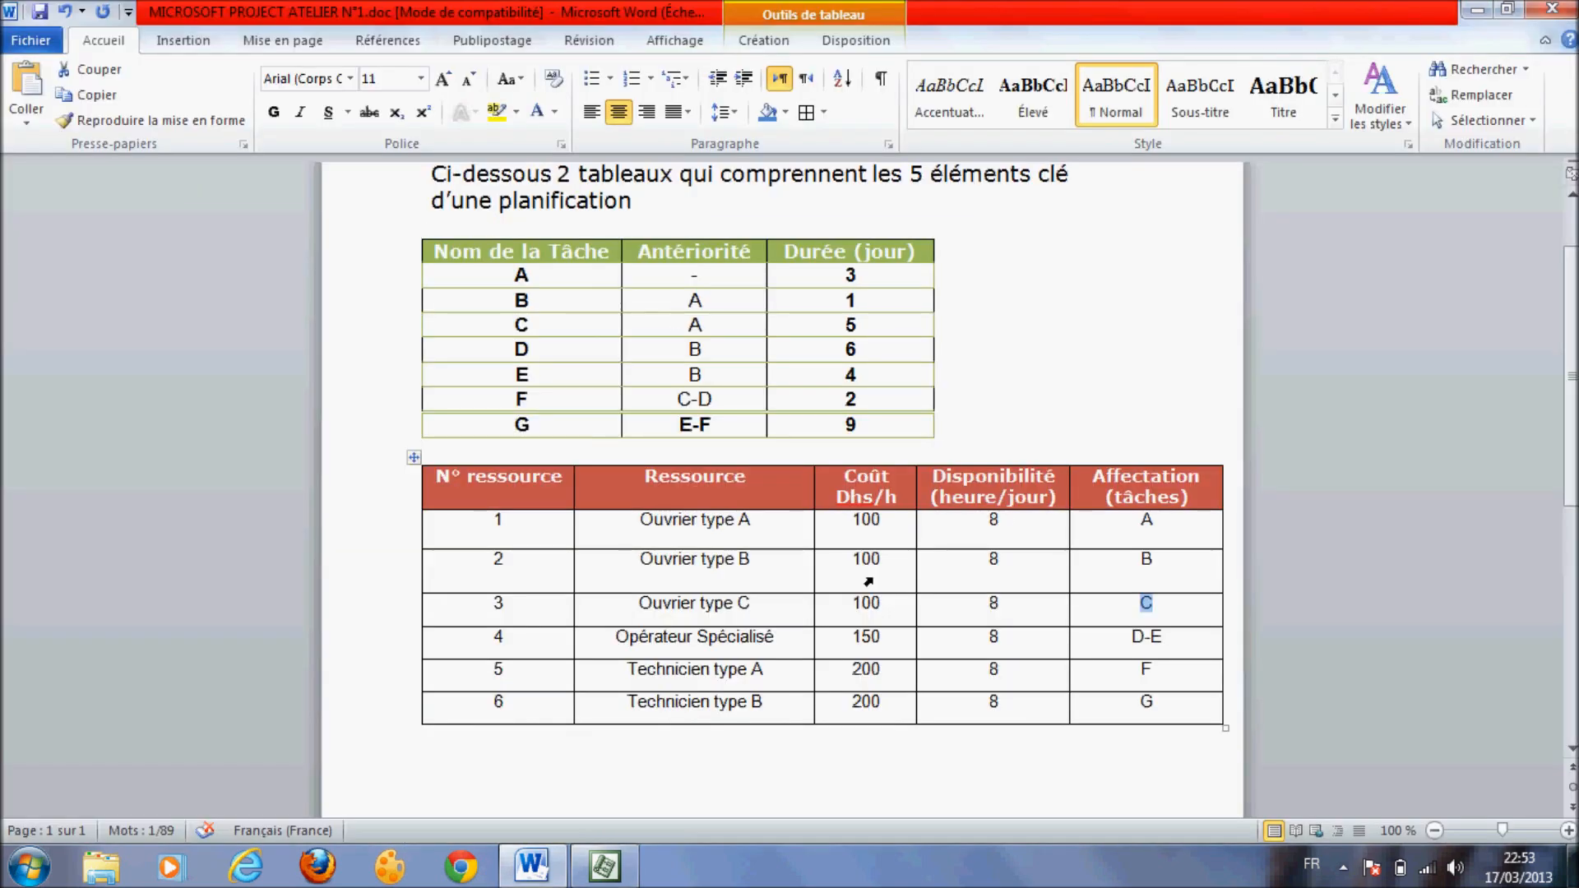
pyautogui.click(1145, 671)
pyautogui.hotkey('alt', 'Tab')
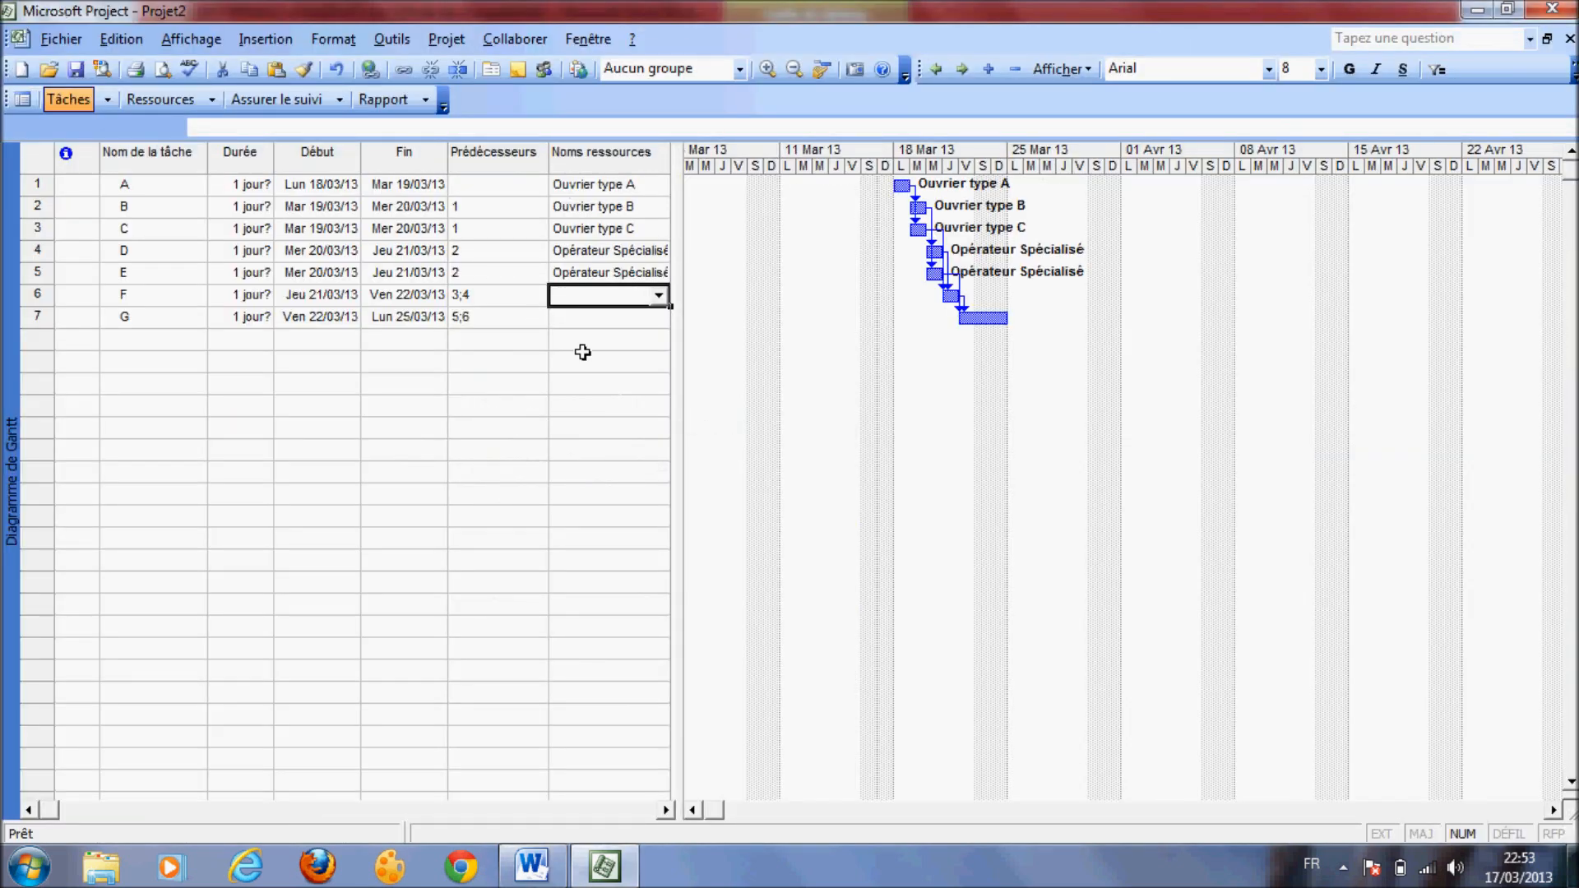
pyautogui.click(655, 297)
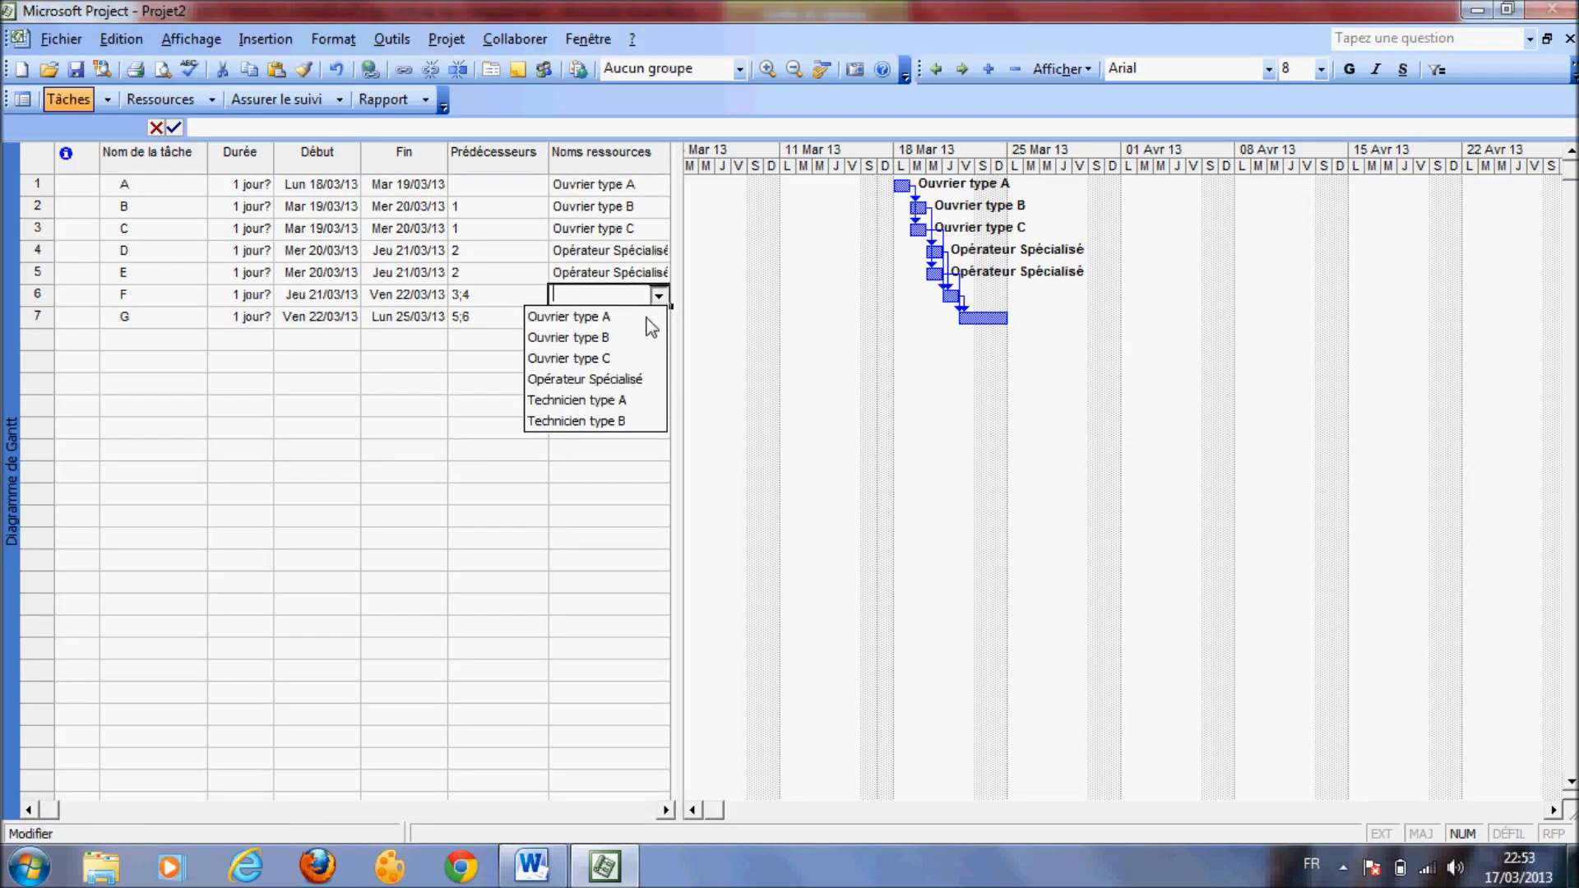
pyautogui.click(637, 399)
pyautogui.press('Return')
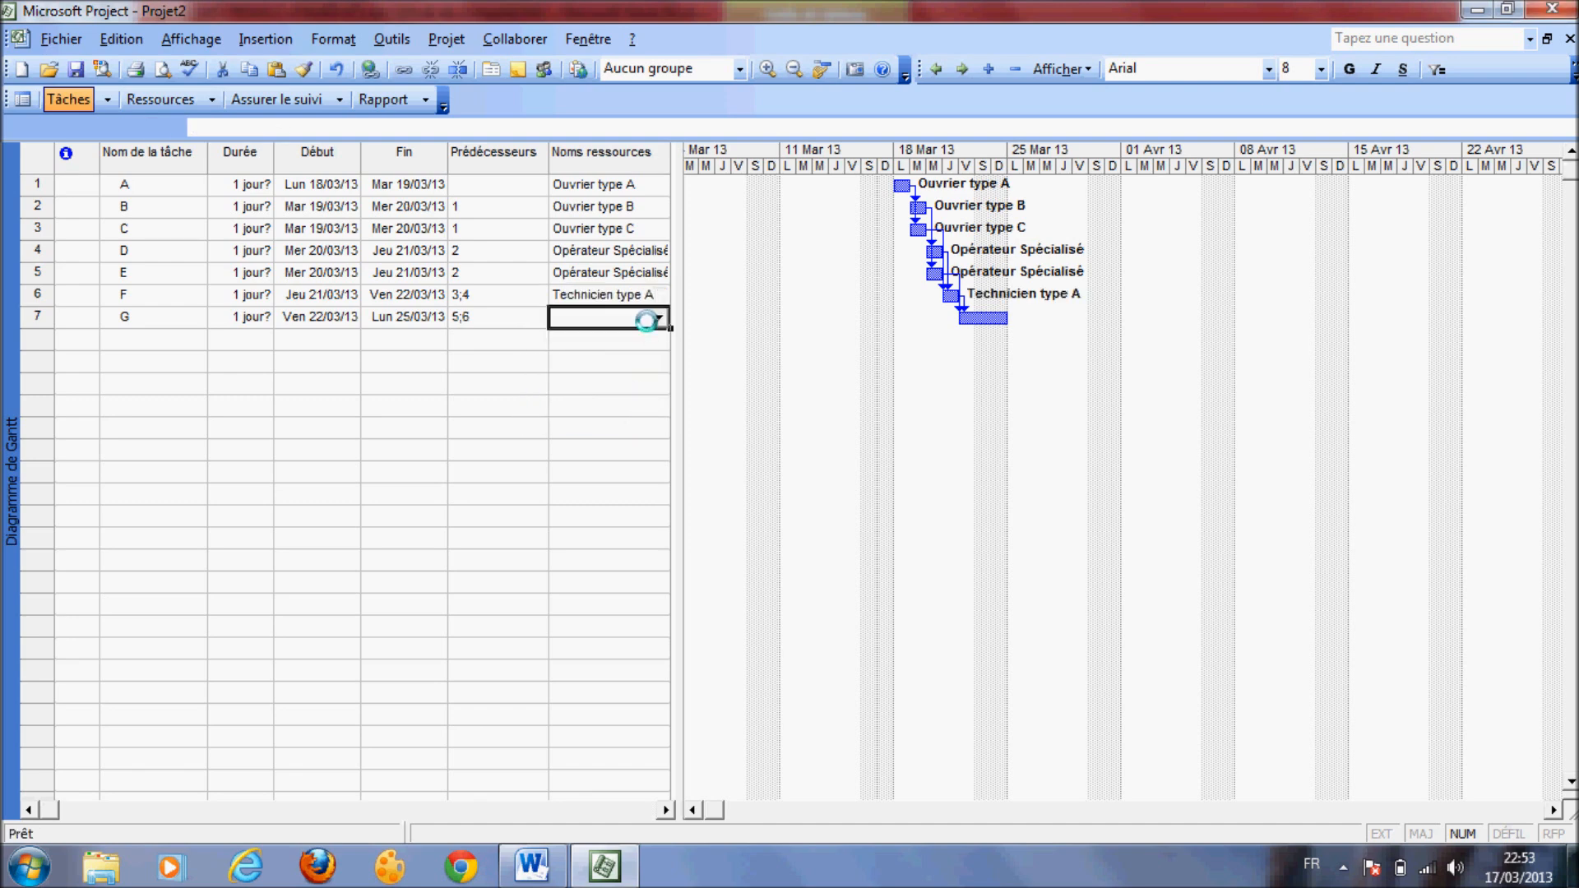
# - Check Technicien type B's Affectation in the Word table, return to Microsoft Project, assign Technicien type B to task G and select task A
pyautogui.hotkey('alt', 'Tab')
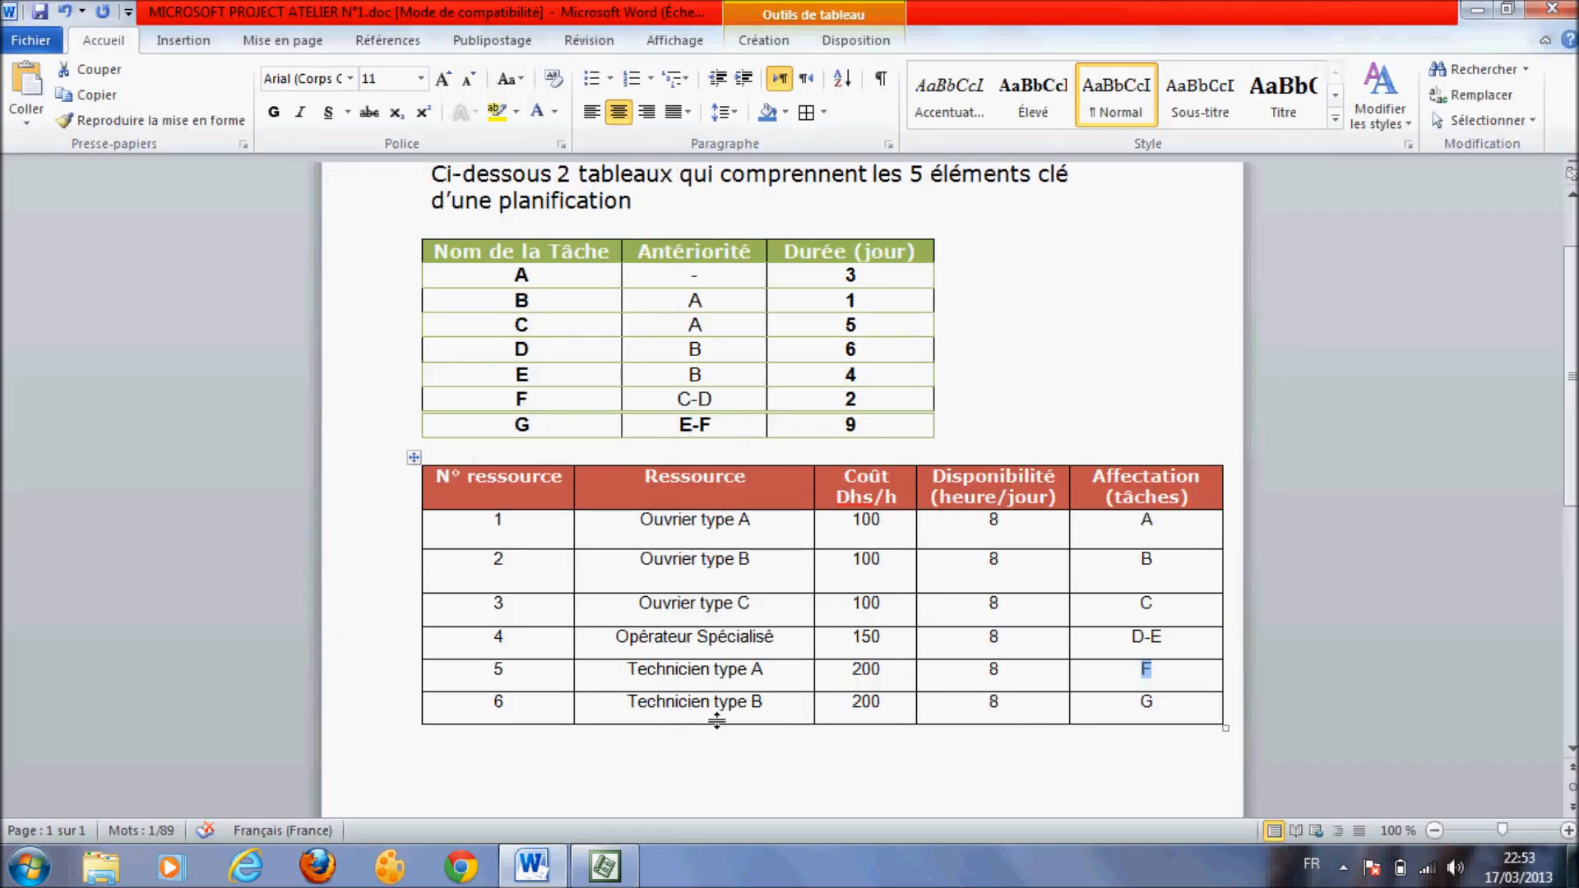
pyautogui.hotkey('alt', 'Tab')
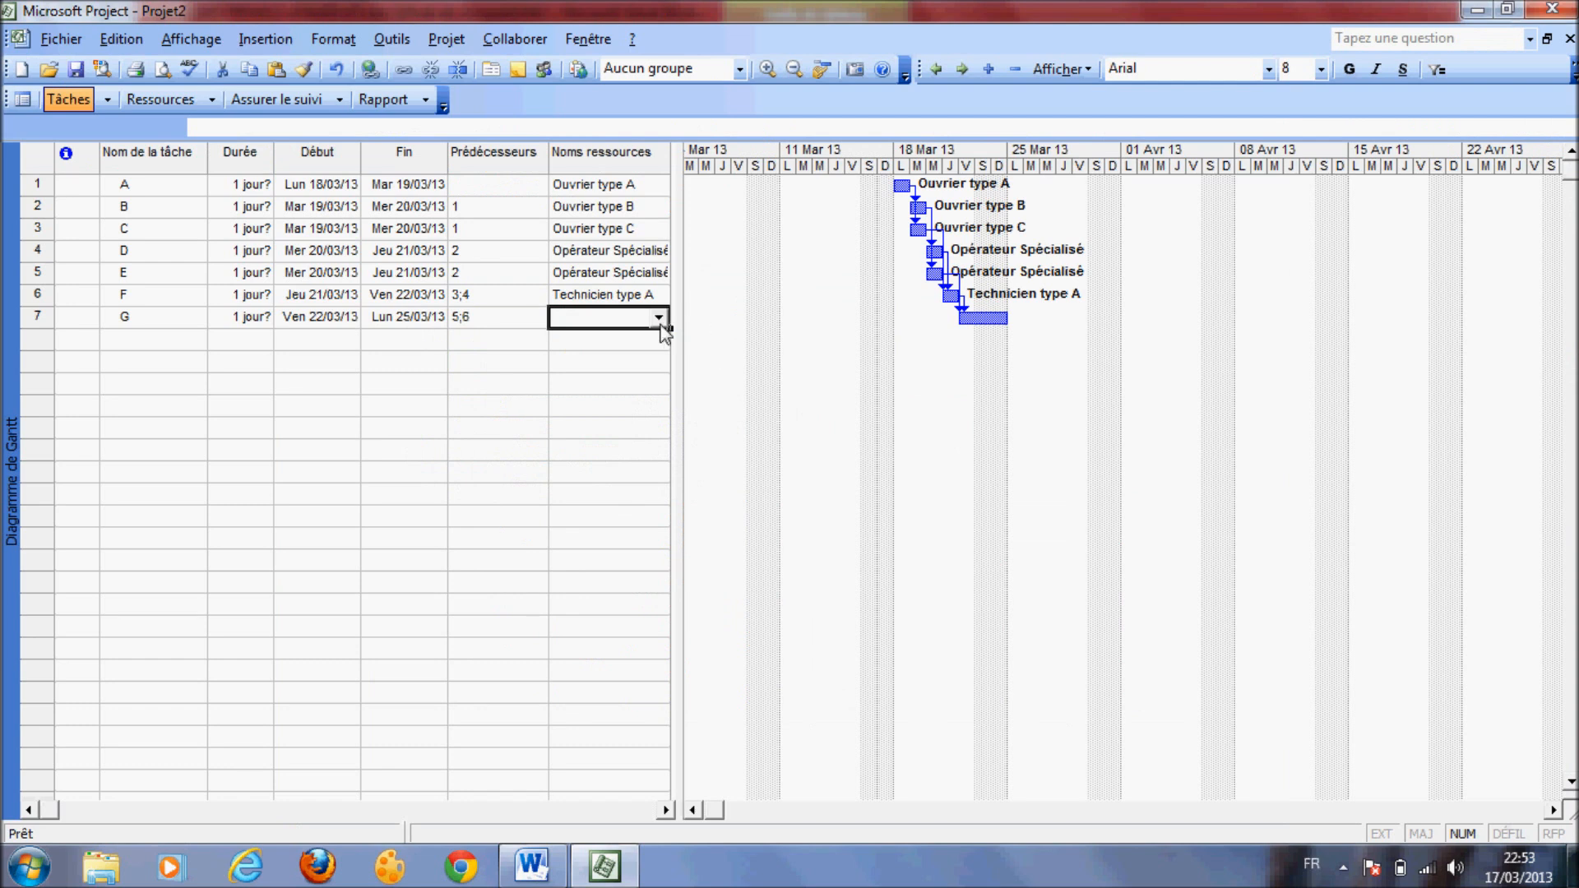
pyautogui.click(660, 321)
pyautogui.click(622, 441)
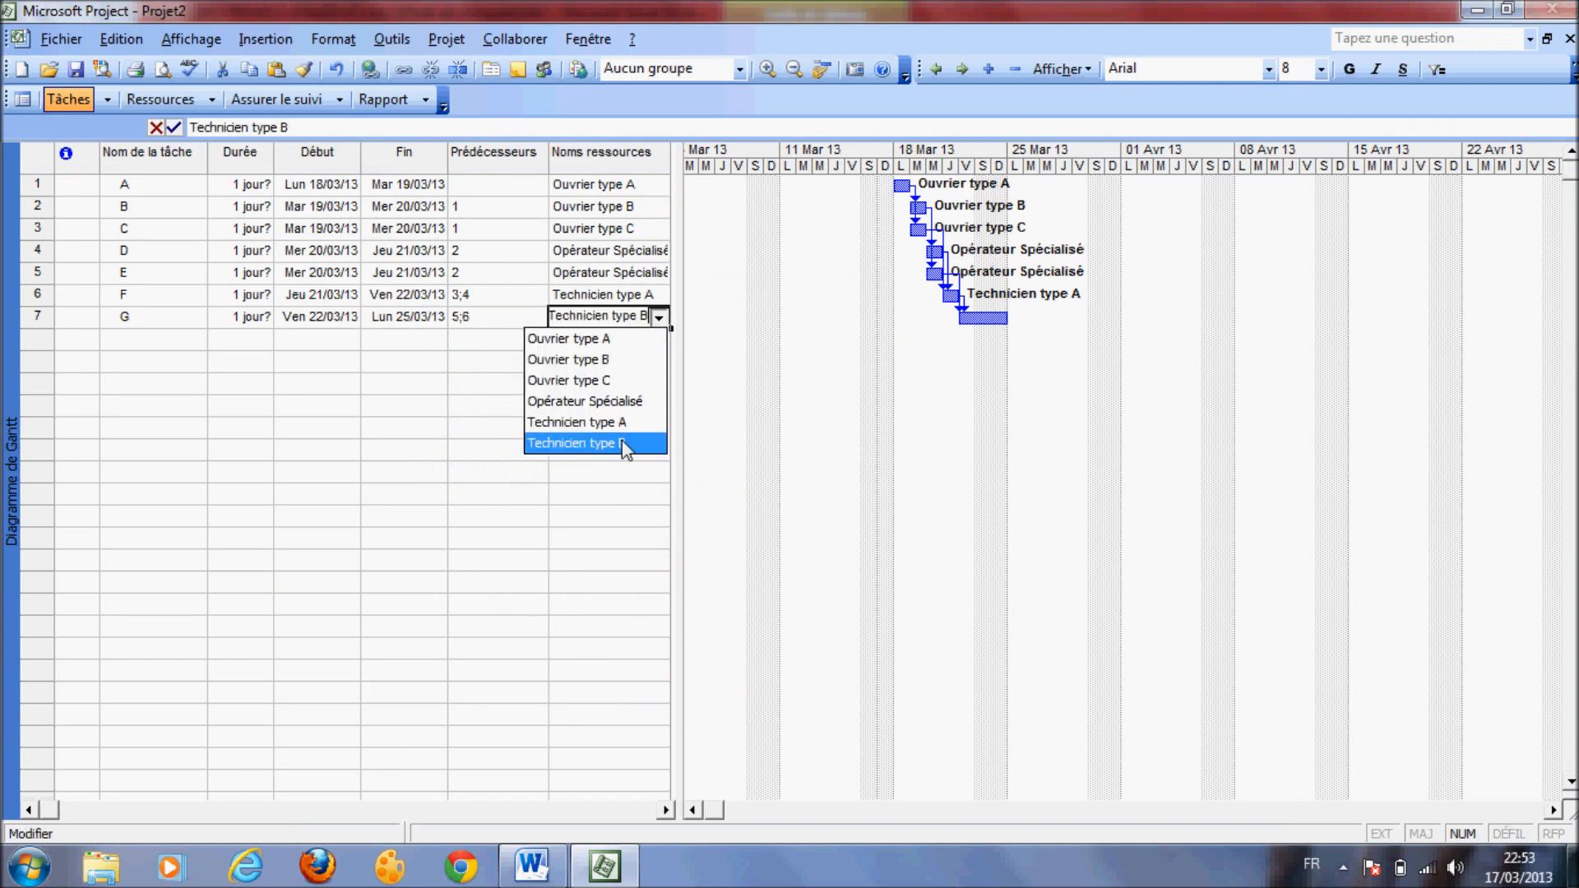
pyautogui.click(640, 359)
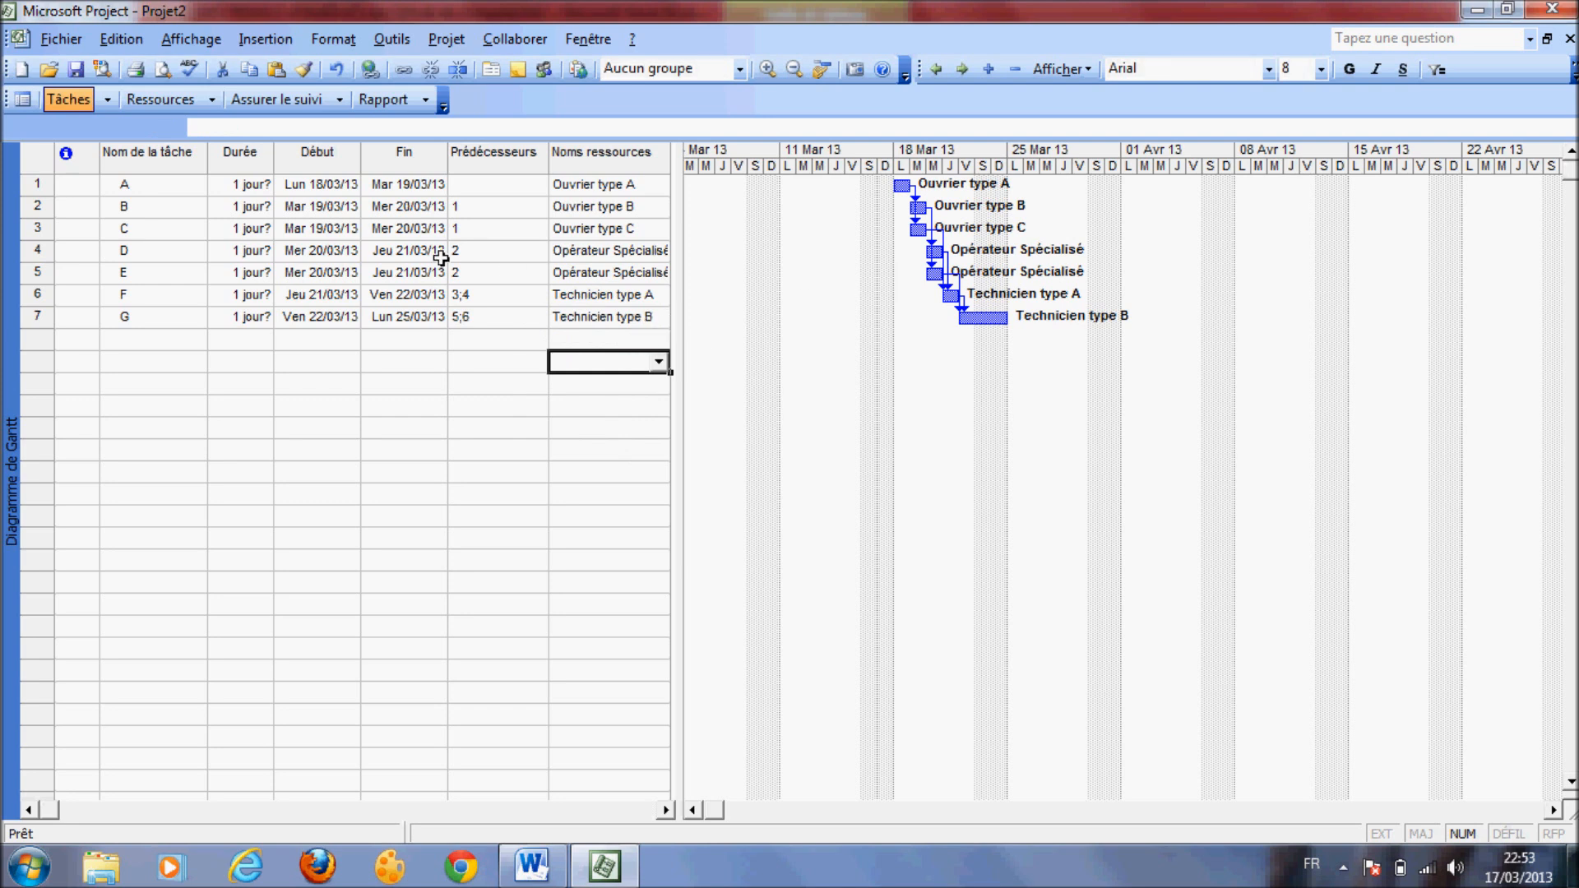
pyautogui.click(121, 183)
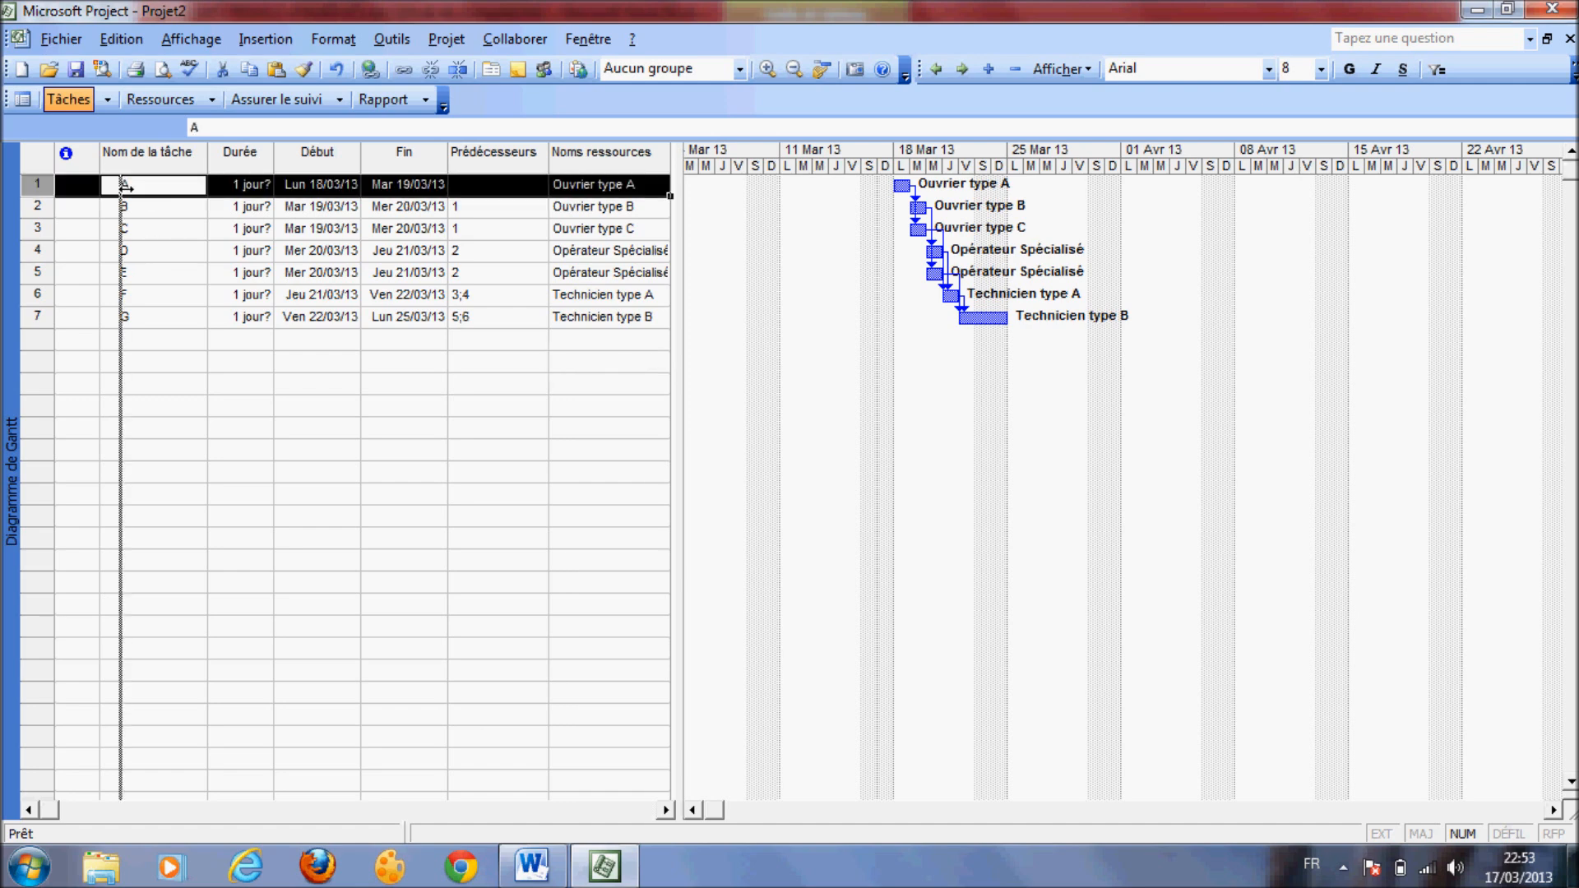
# - Display the resource sheet, widen the Tx. standard column to fit its contents and return to the Gantt chart
pyautogui.click(191, 38)
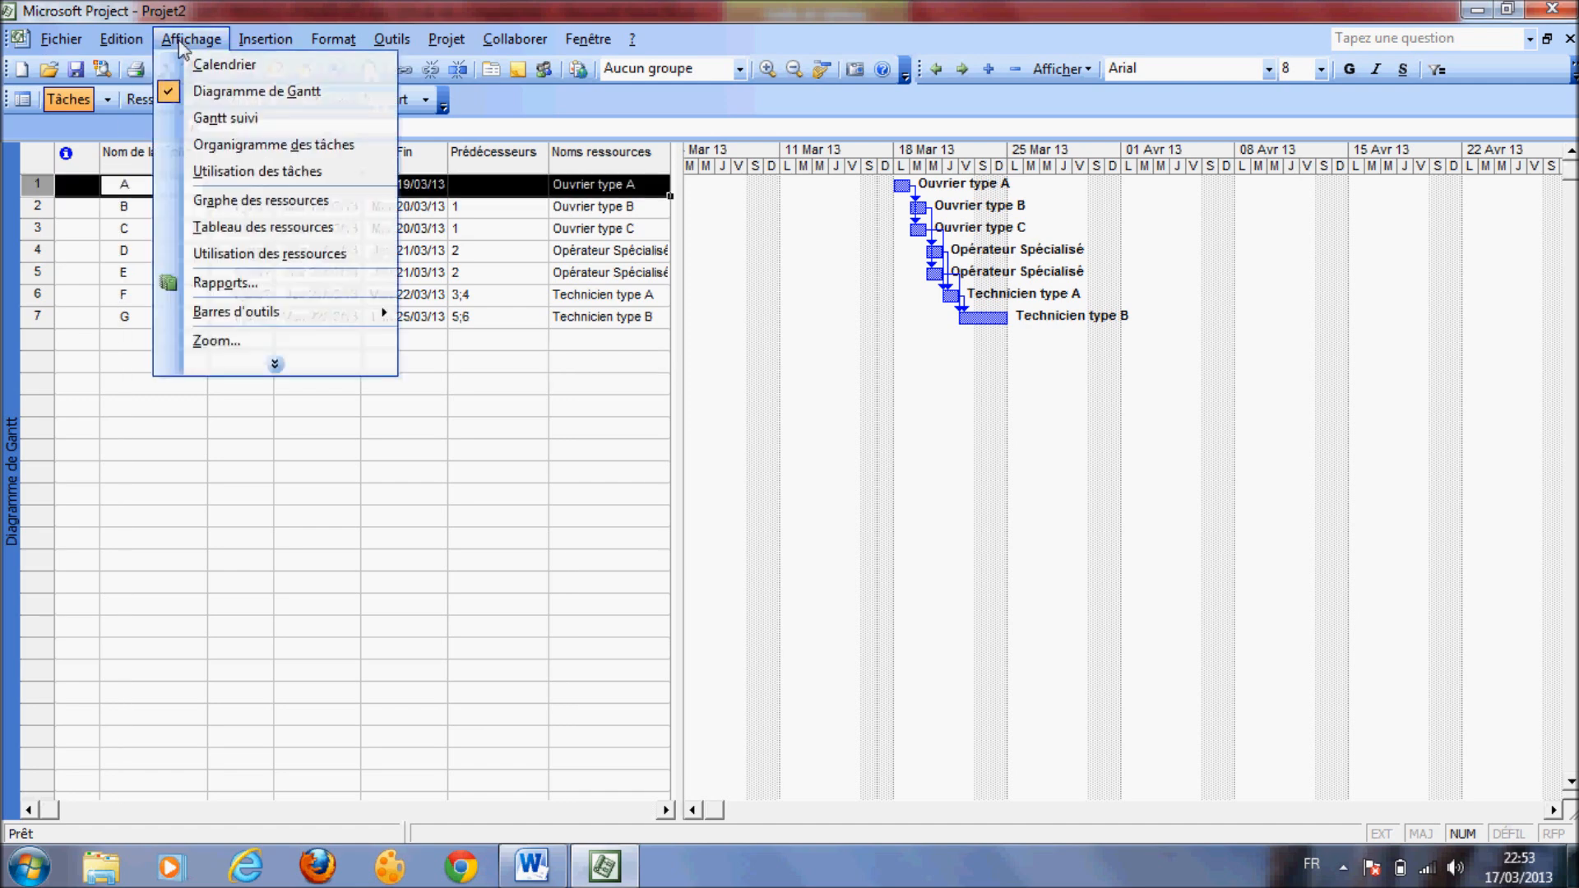
pyautogui.click(208, 231)
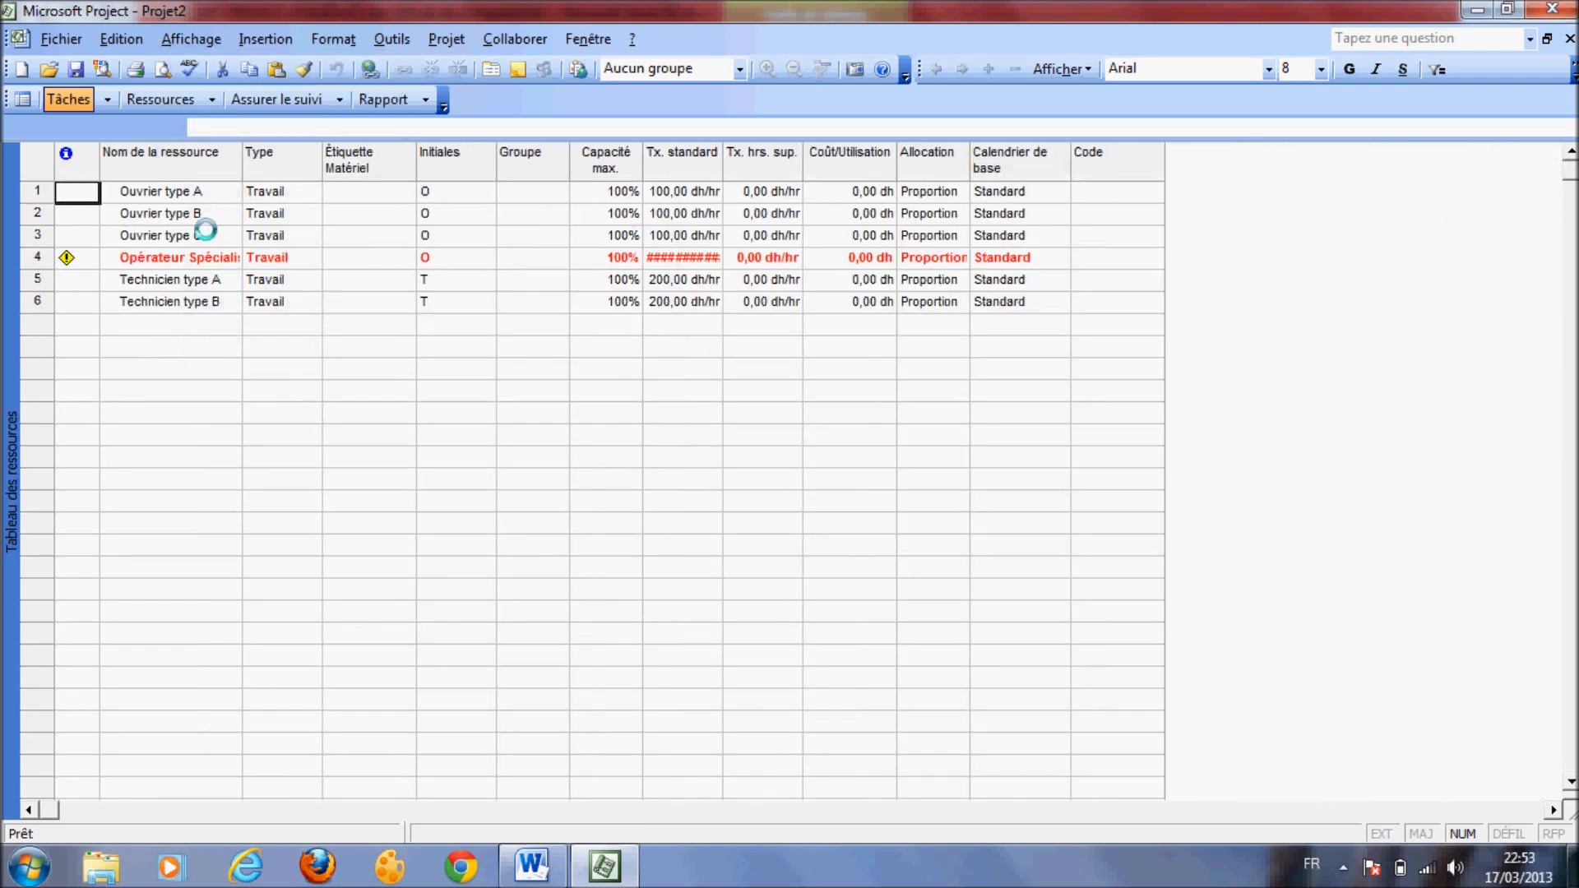
pyautogui.click(191, 38)
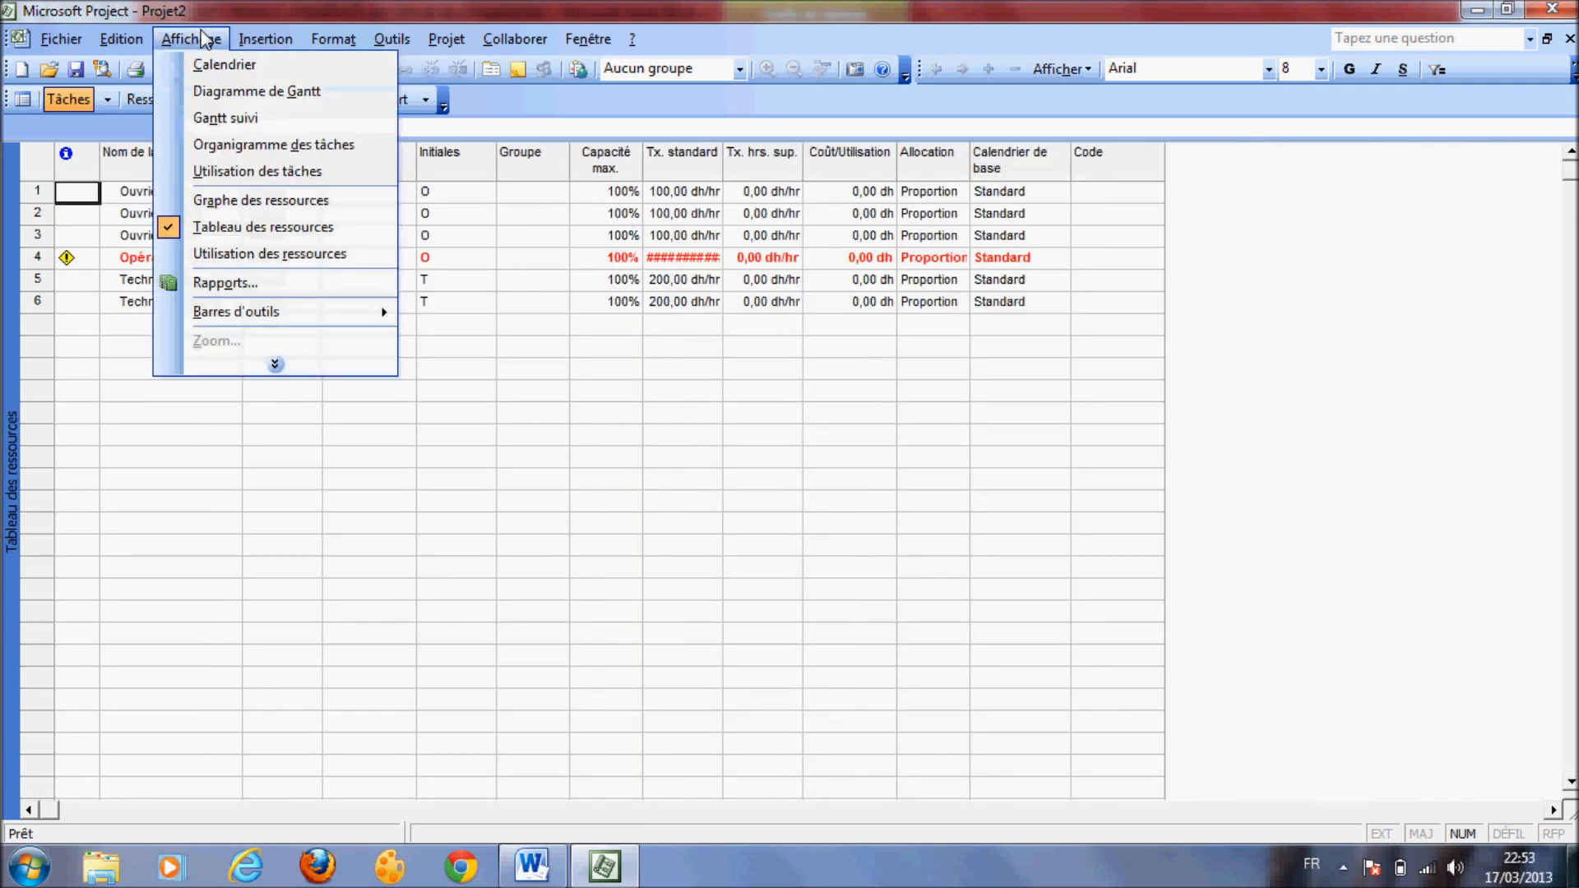
pyautogui.moveTo(109, 403); pyautogui.dragTo(169, 269)
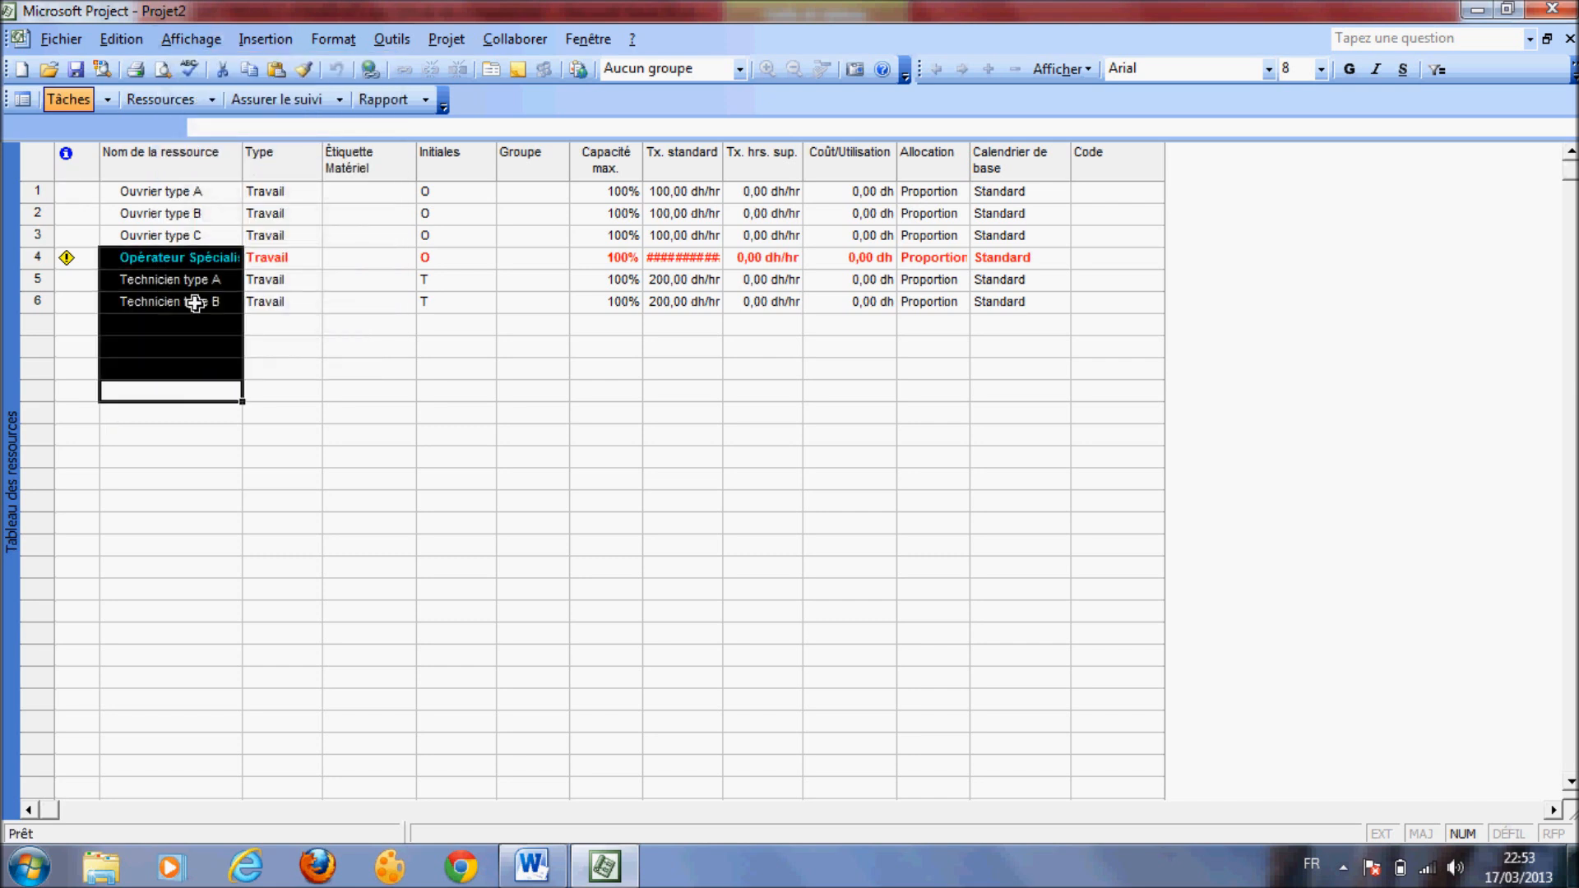
pyautogui.click(206, 328)
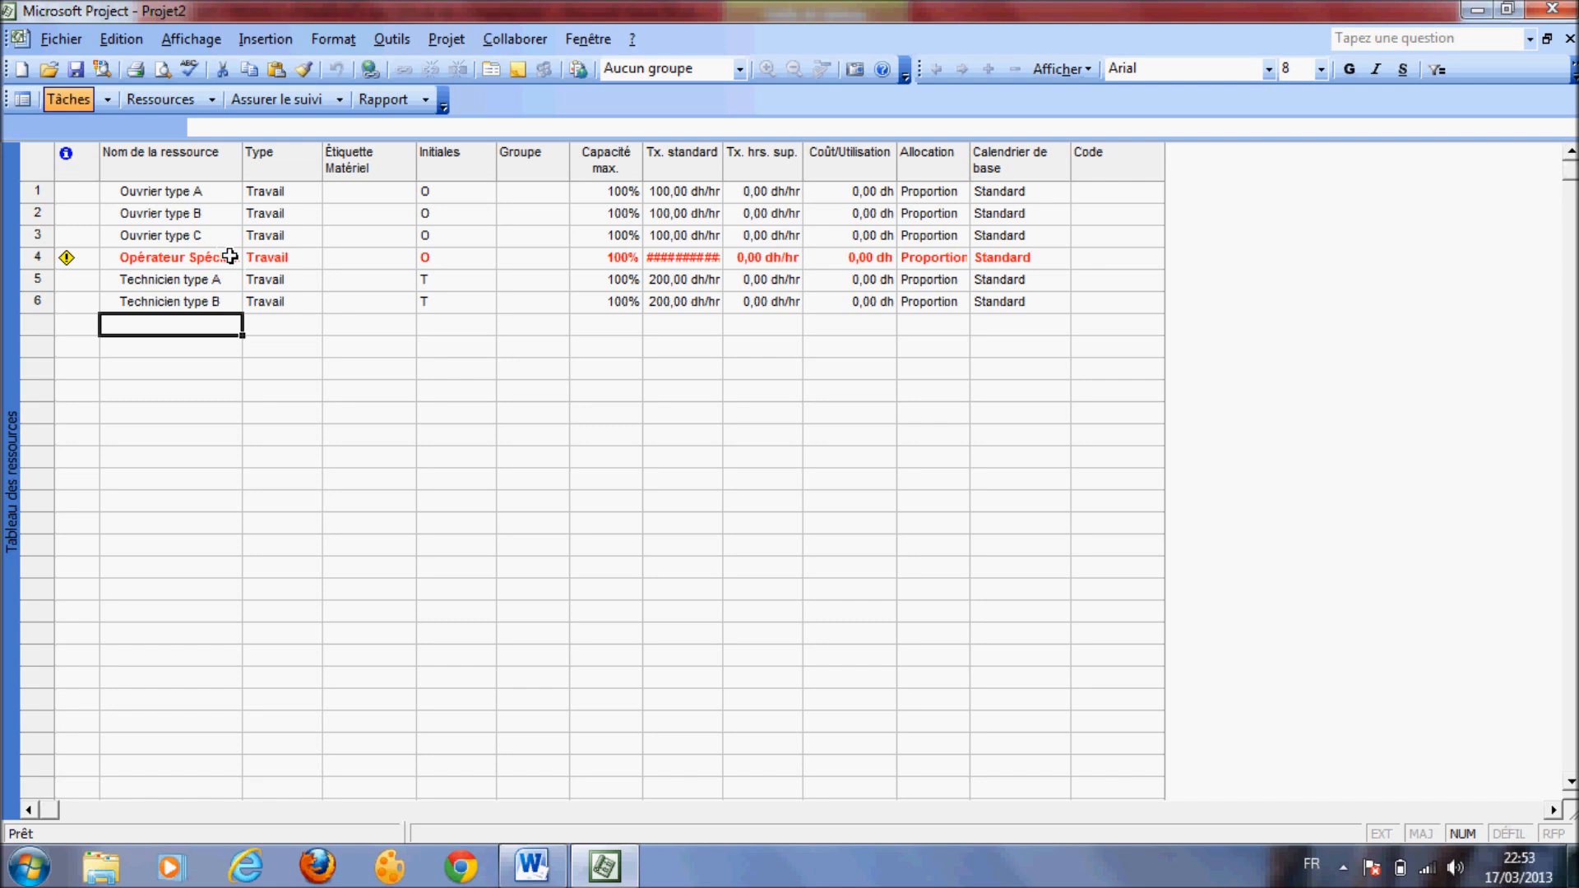
pyautogui.doubleClick(725, 161)
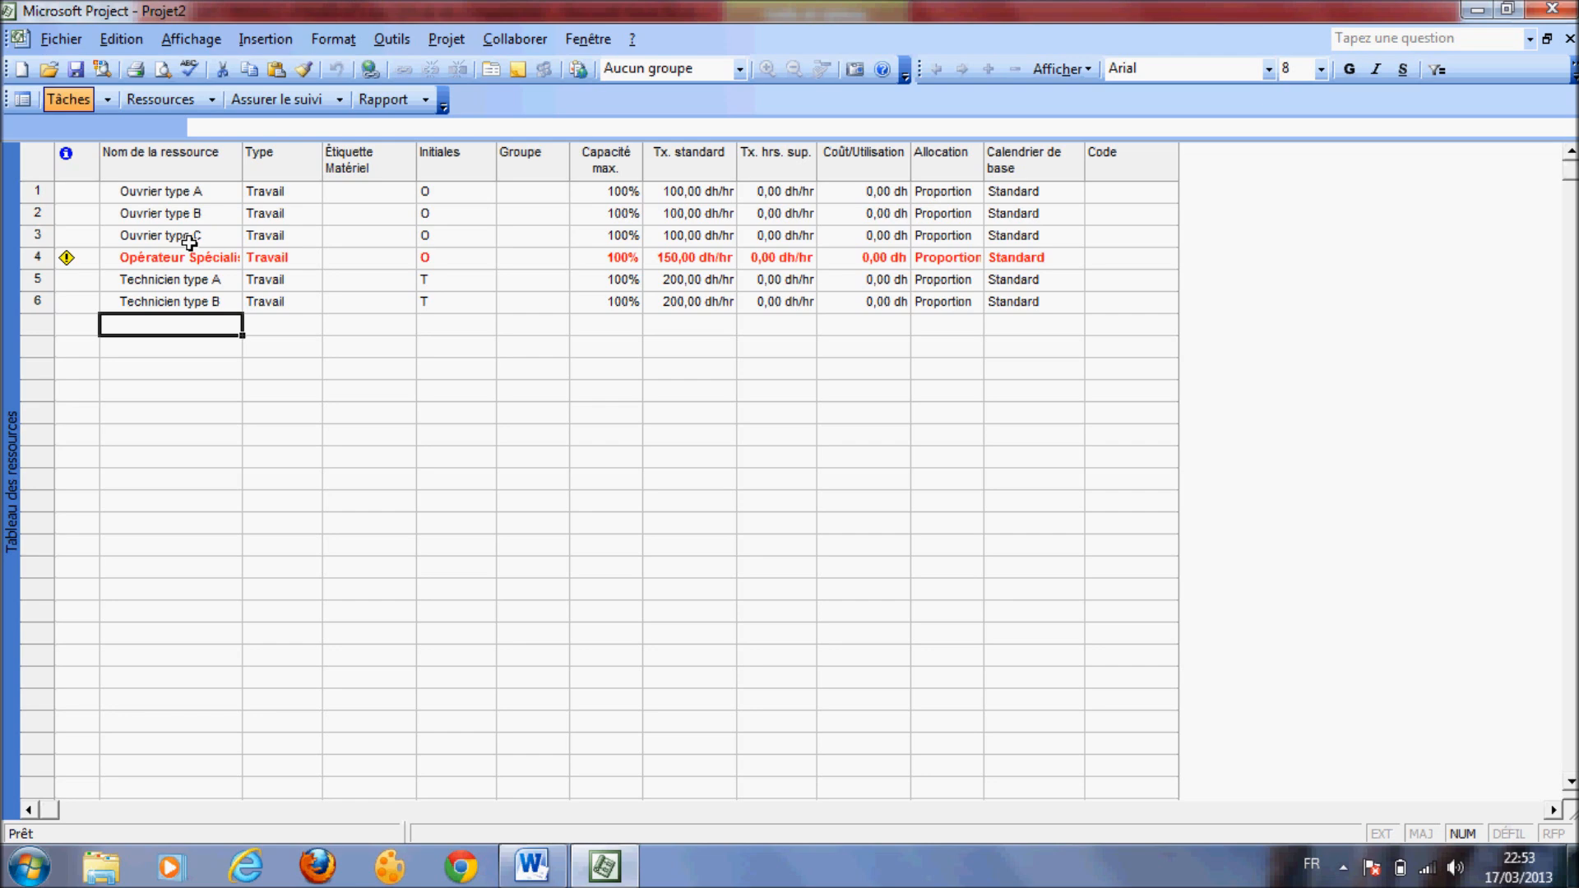
pyautogui.click(183, 39)
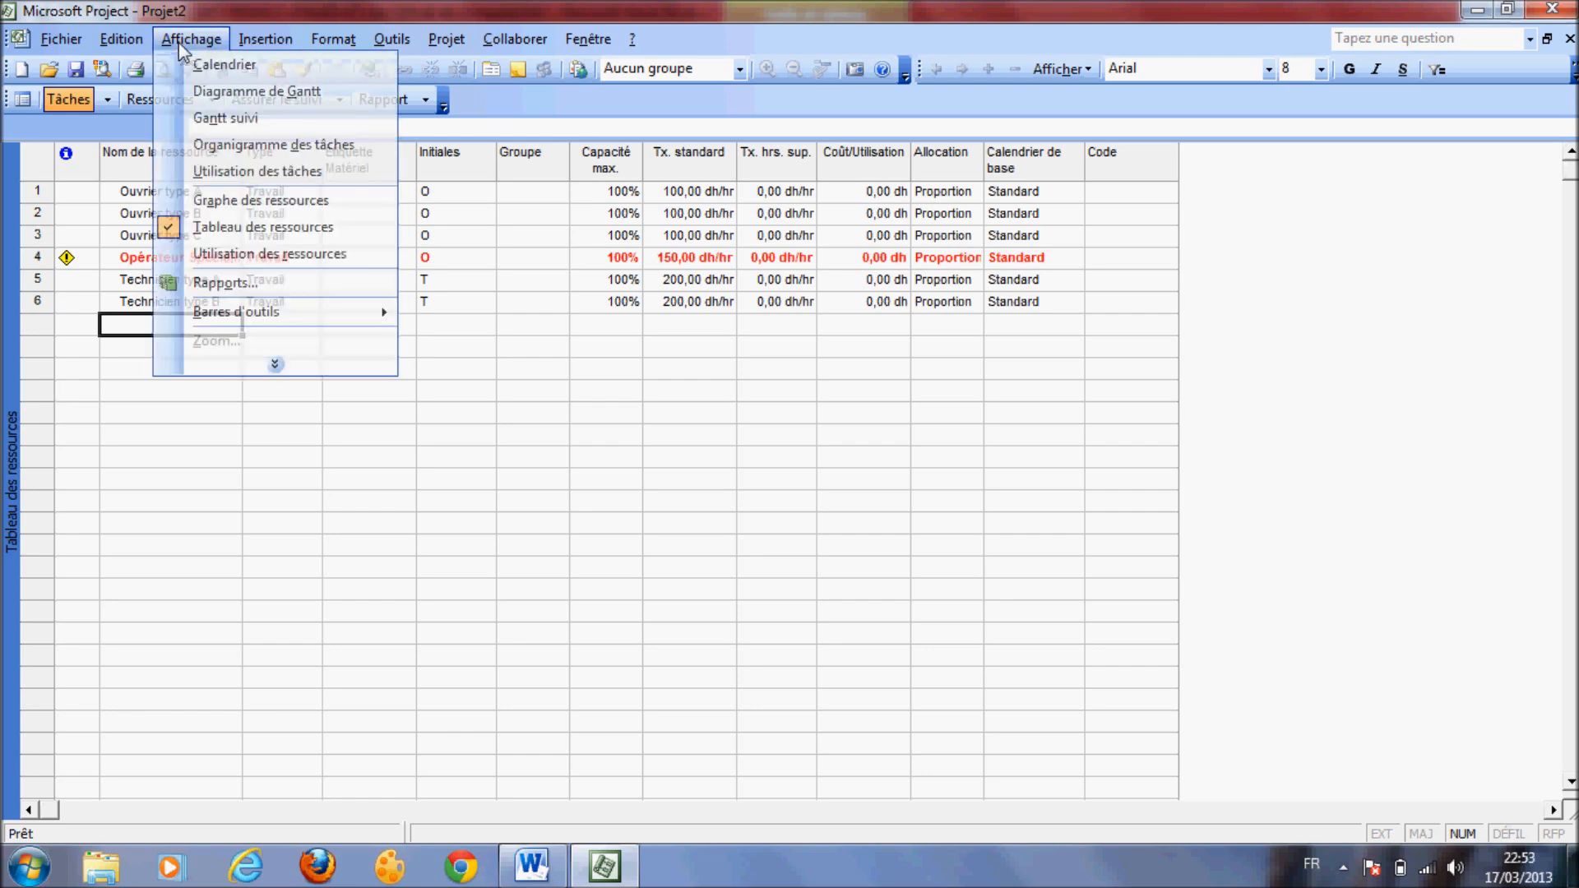
pyautogui.click(205, 92)
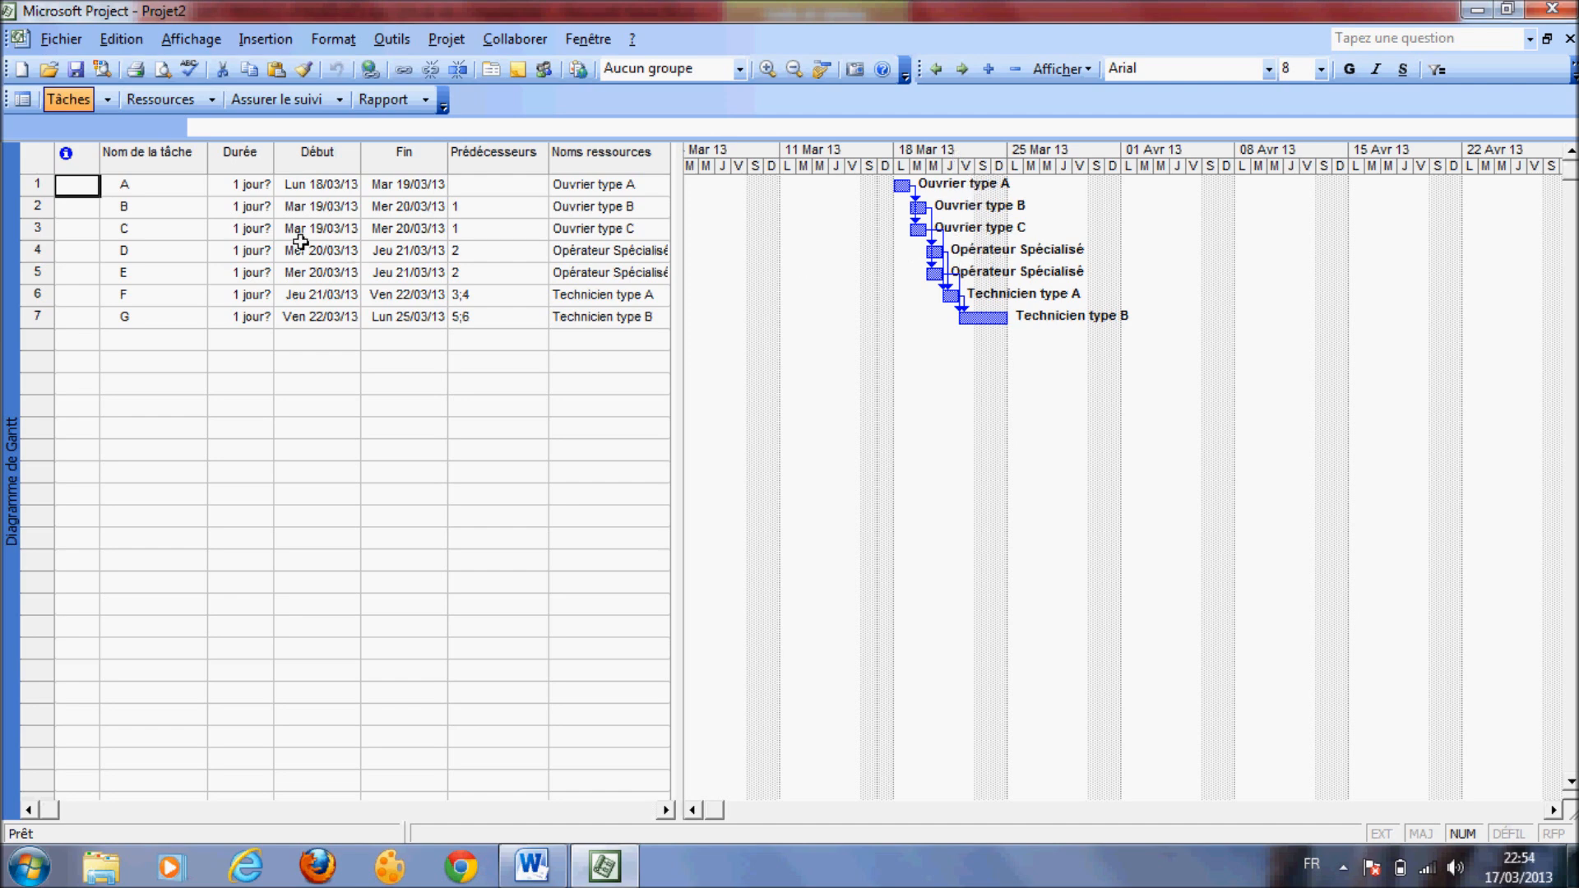
# - Check the durations in the Word table, return to Microsoft Project and set tasks A to G to 3, 1, 5, 6, 4, 2 and 9 days
pyautogui.click(550, 866)
pyautogui.moveTo(821, 274); pyautogui.dragTo(851, 429)
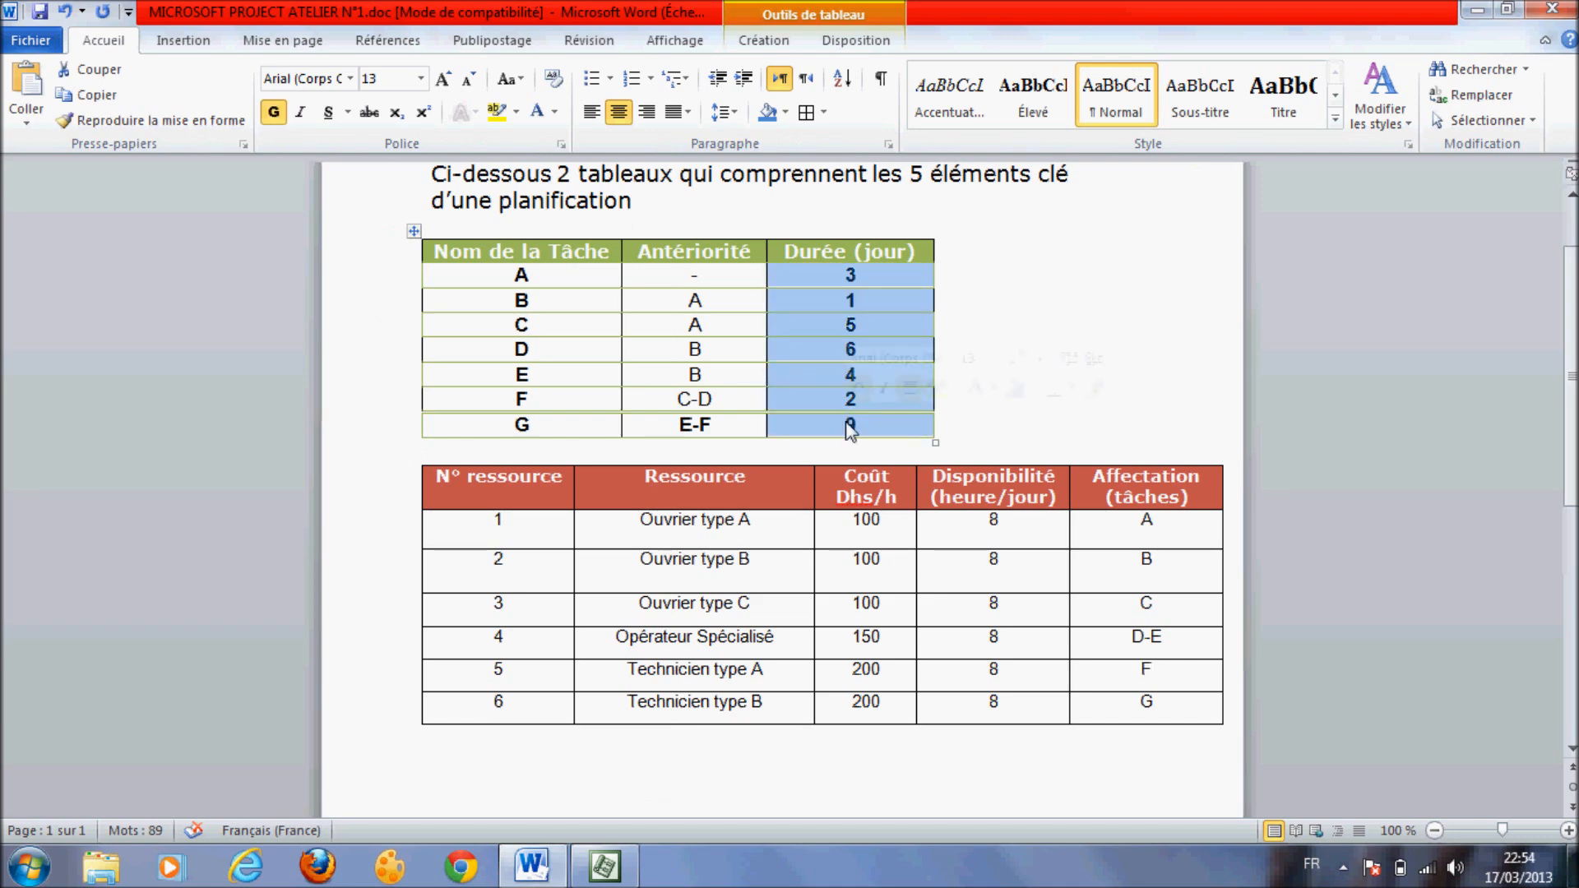
pyautogui.hotkey('alt', 'Tab')
pyautogui.click(247, 184)
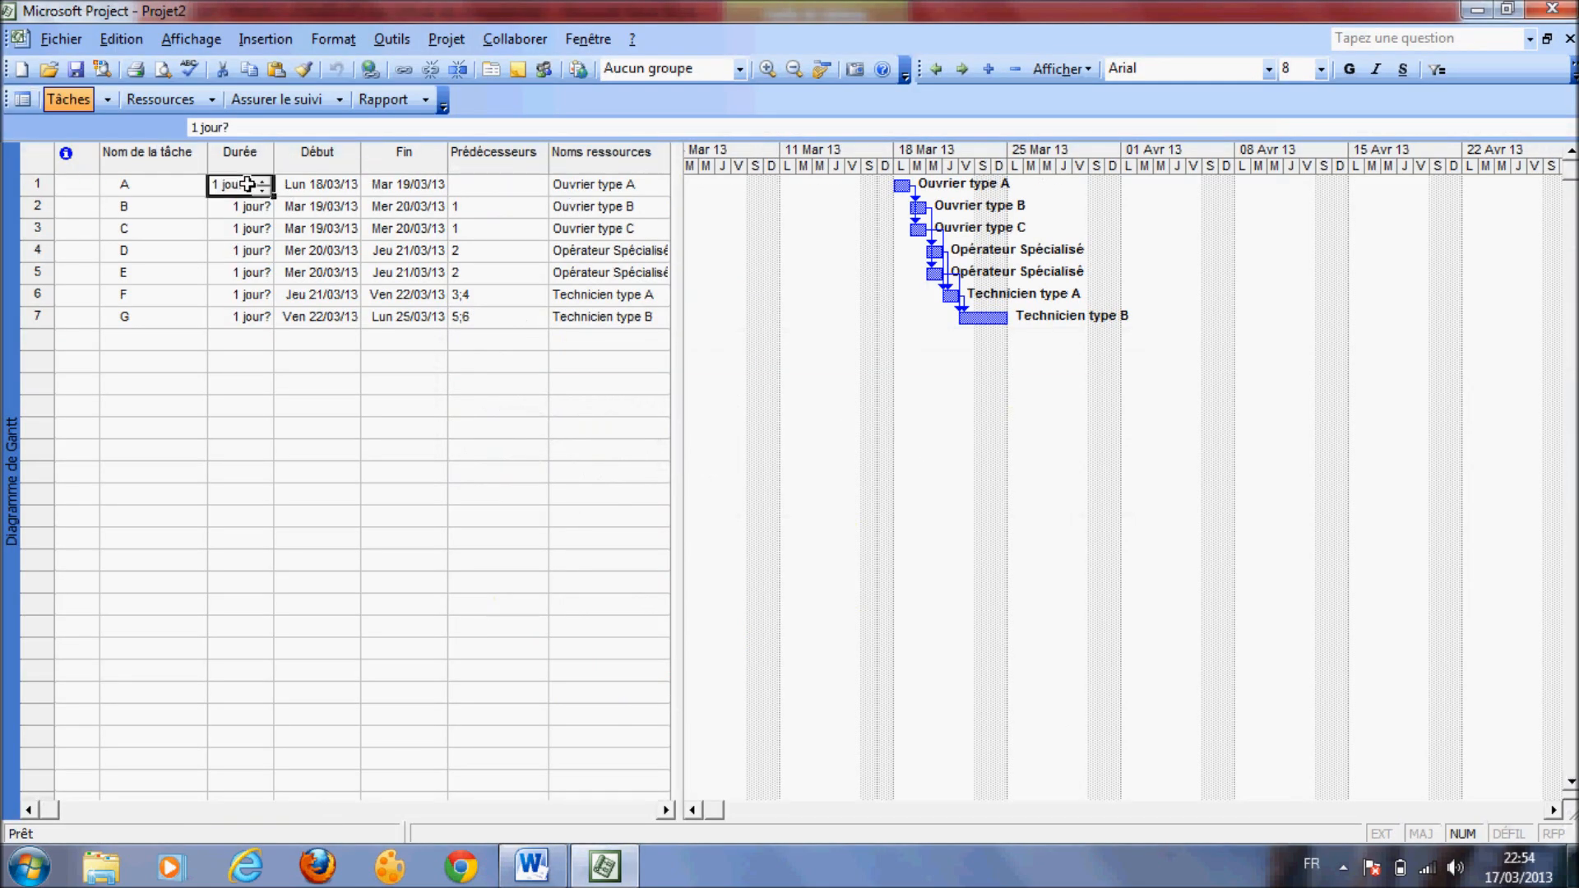
pyautogui.write('3 jours 1 jour 5 jours 6 jours 4 jours 2 jours 9 jours')
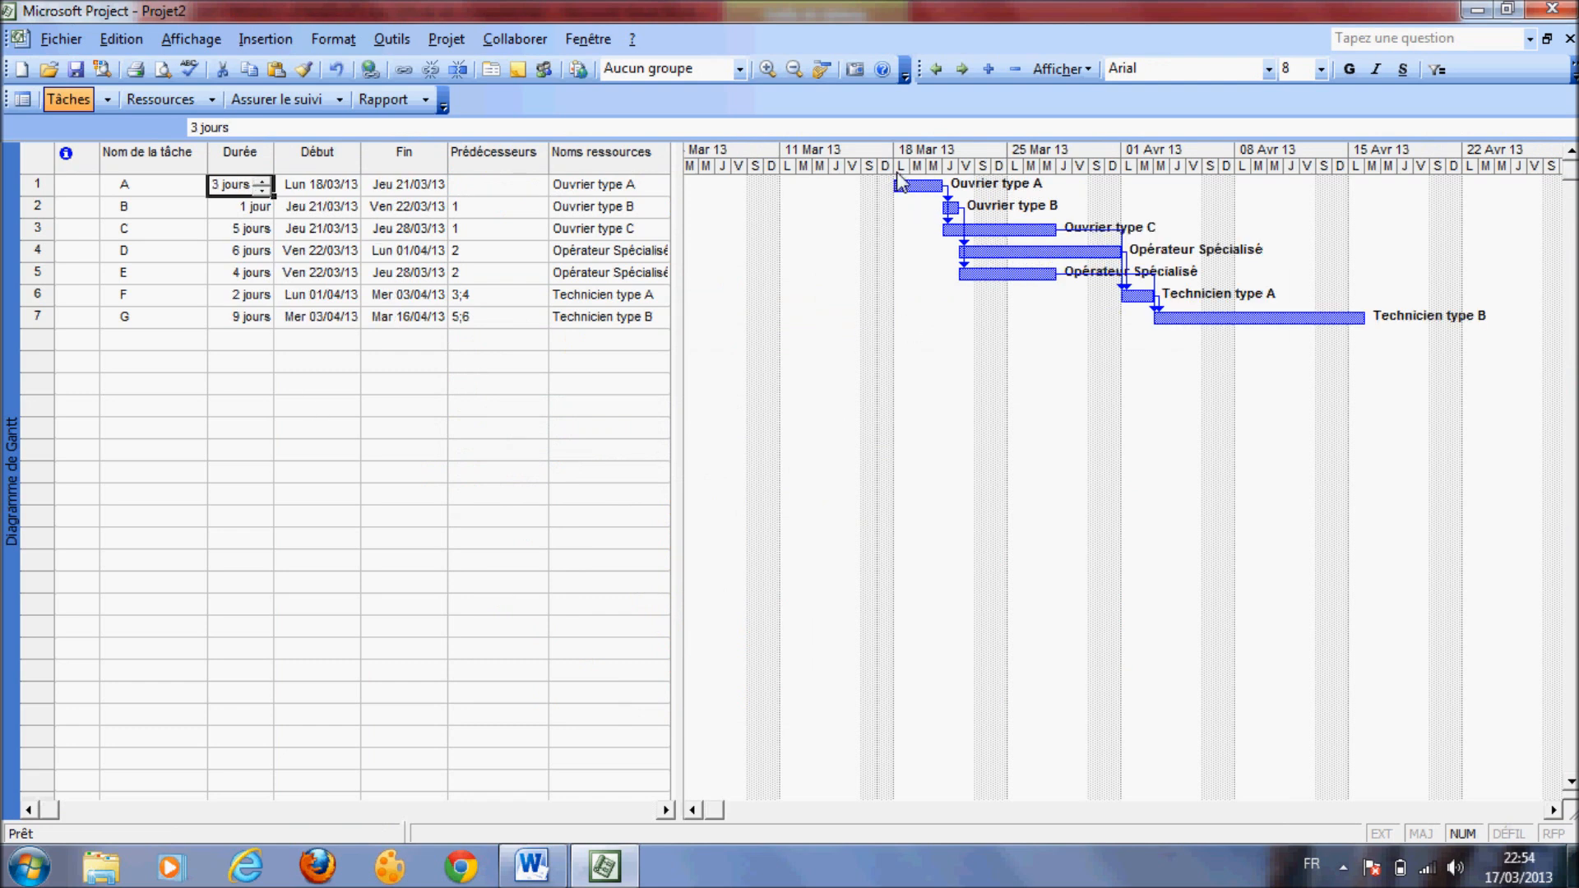
pyautogui.click(477, 541)
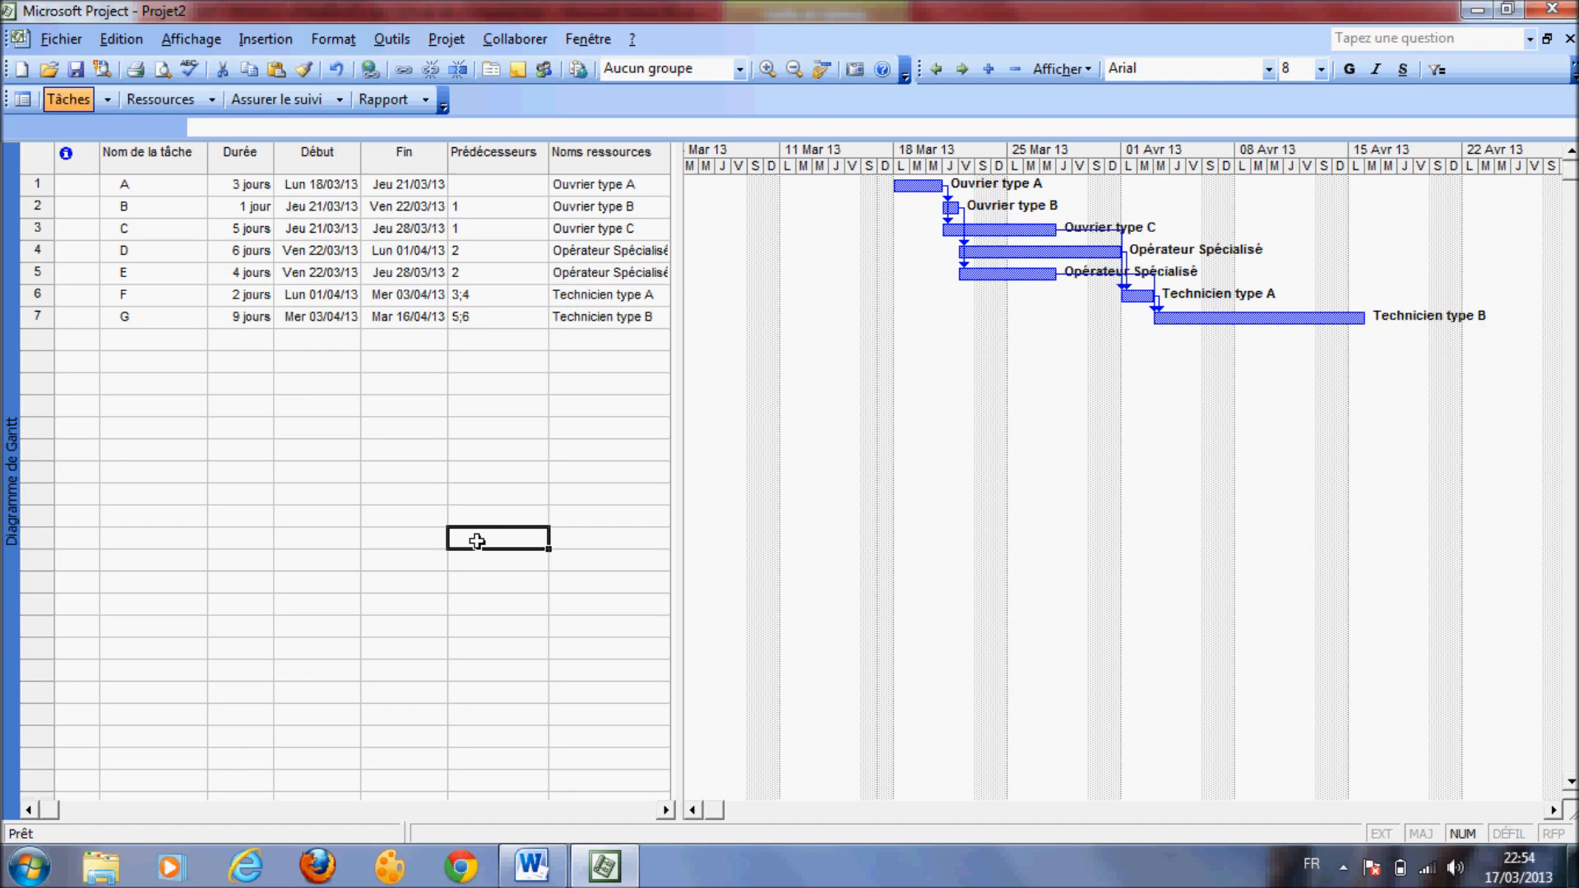
# - Examine the project information and the project statistics for dates, duration, work and cost, and close the statistics
pyautogui.click(450, 49)
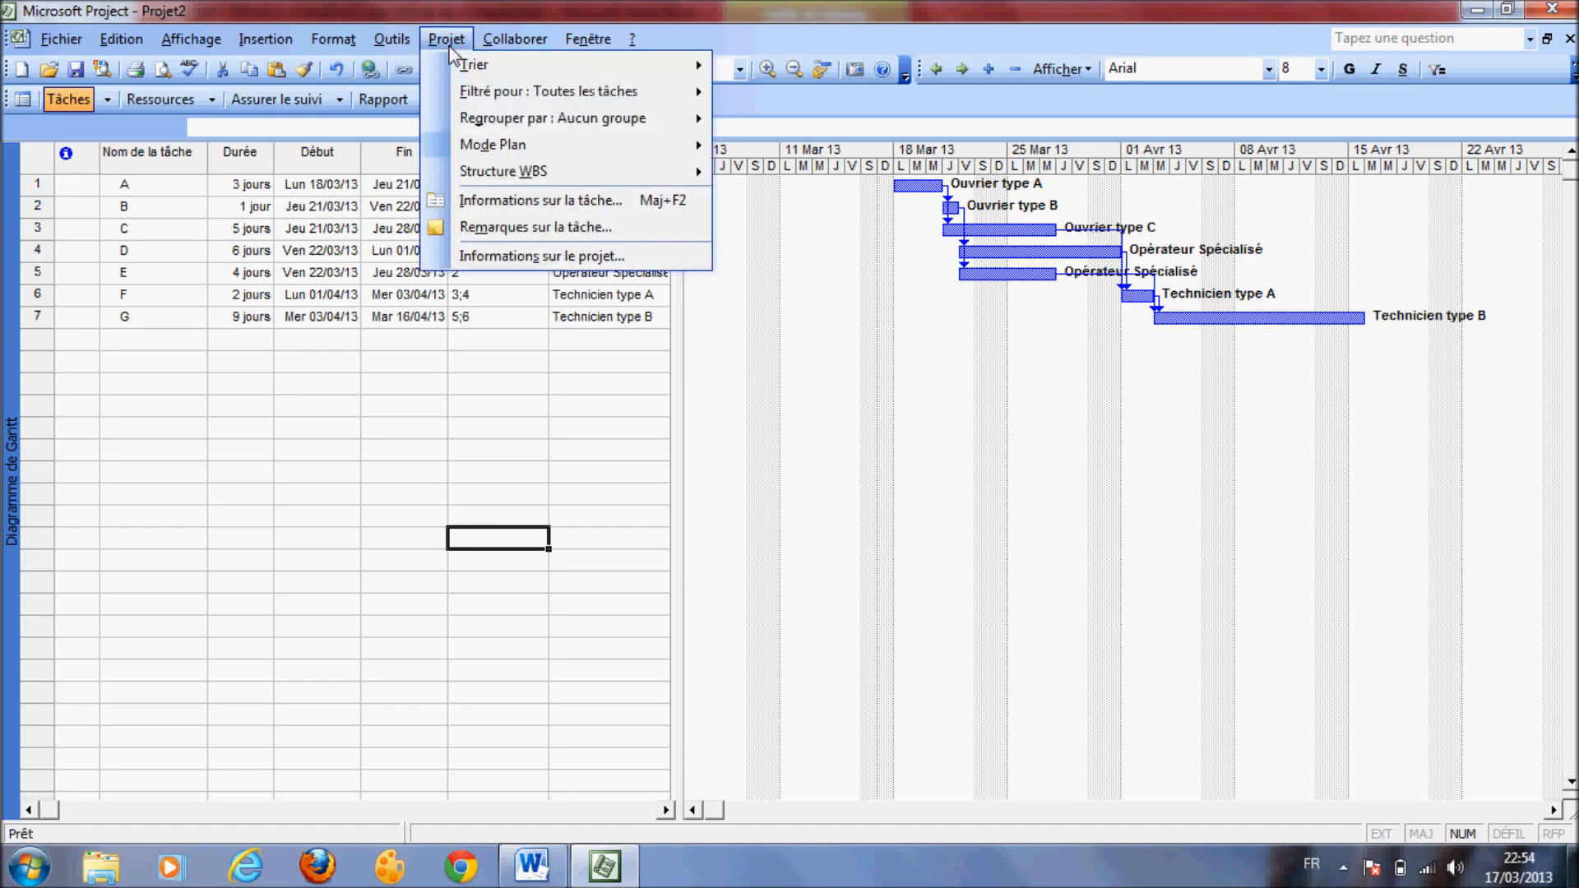
pyautogui.click(514, 260)
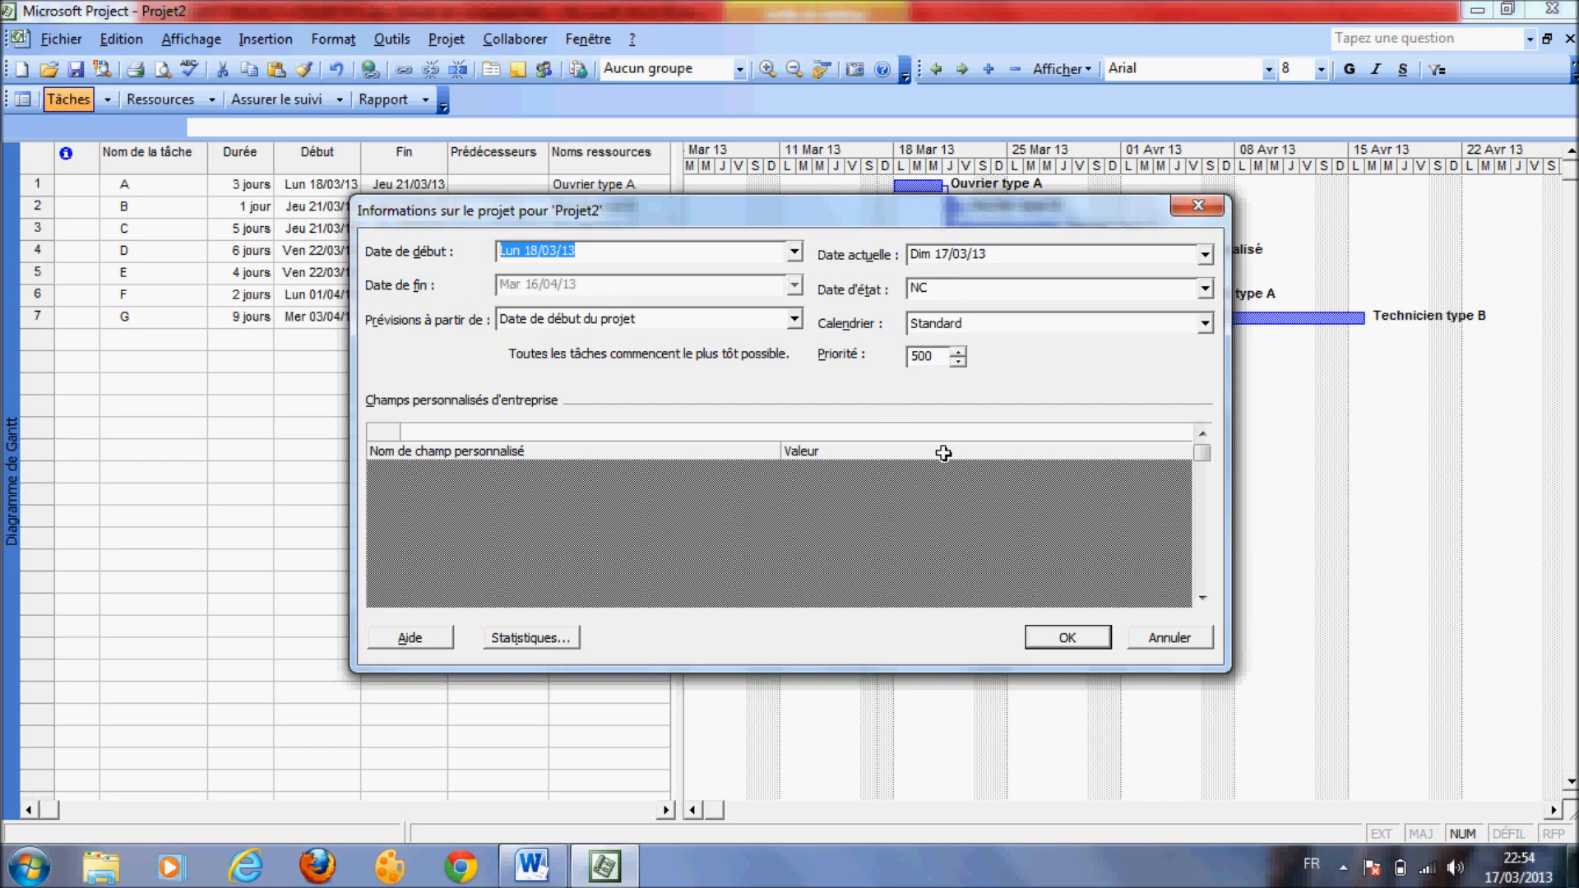
pyautogui.click(549, 643)
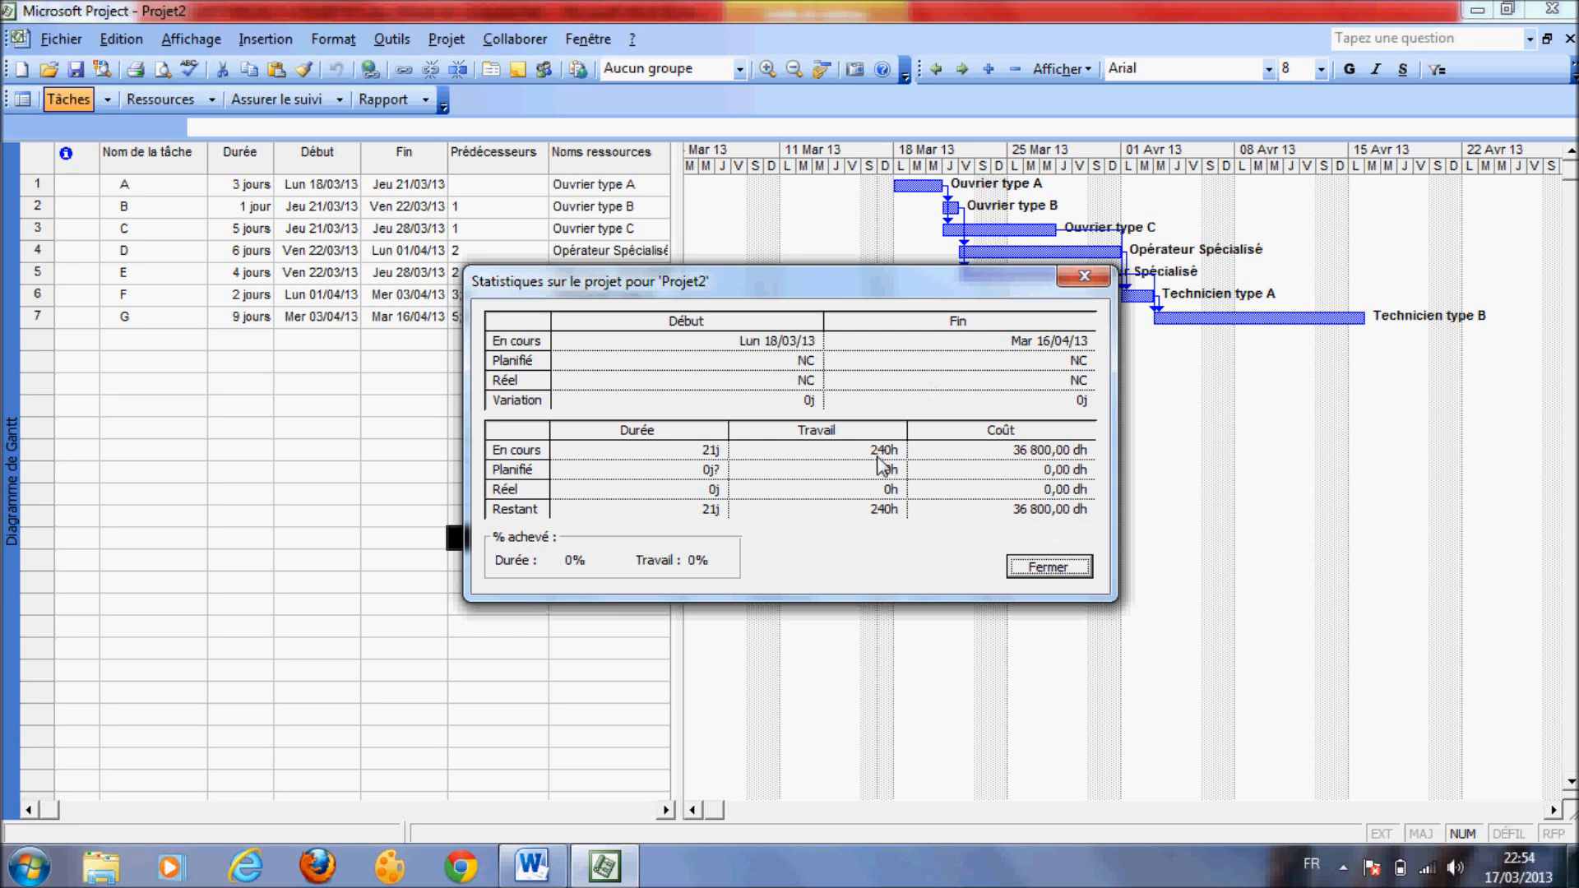
pyautogui.click(1048, 567)
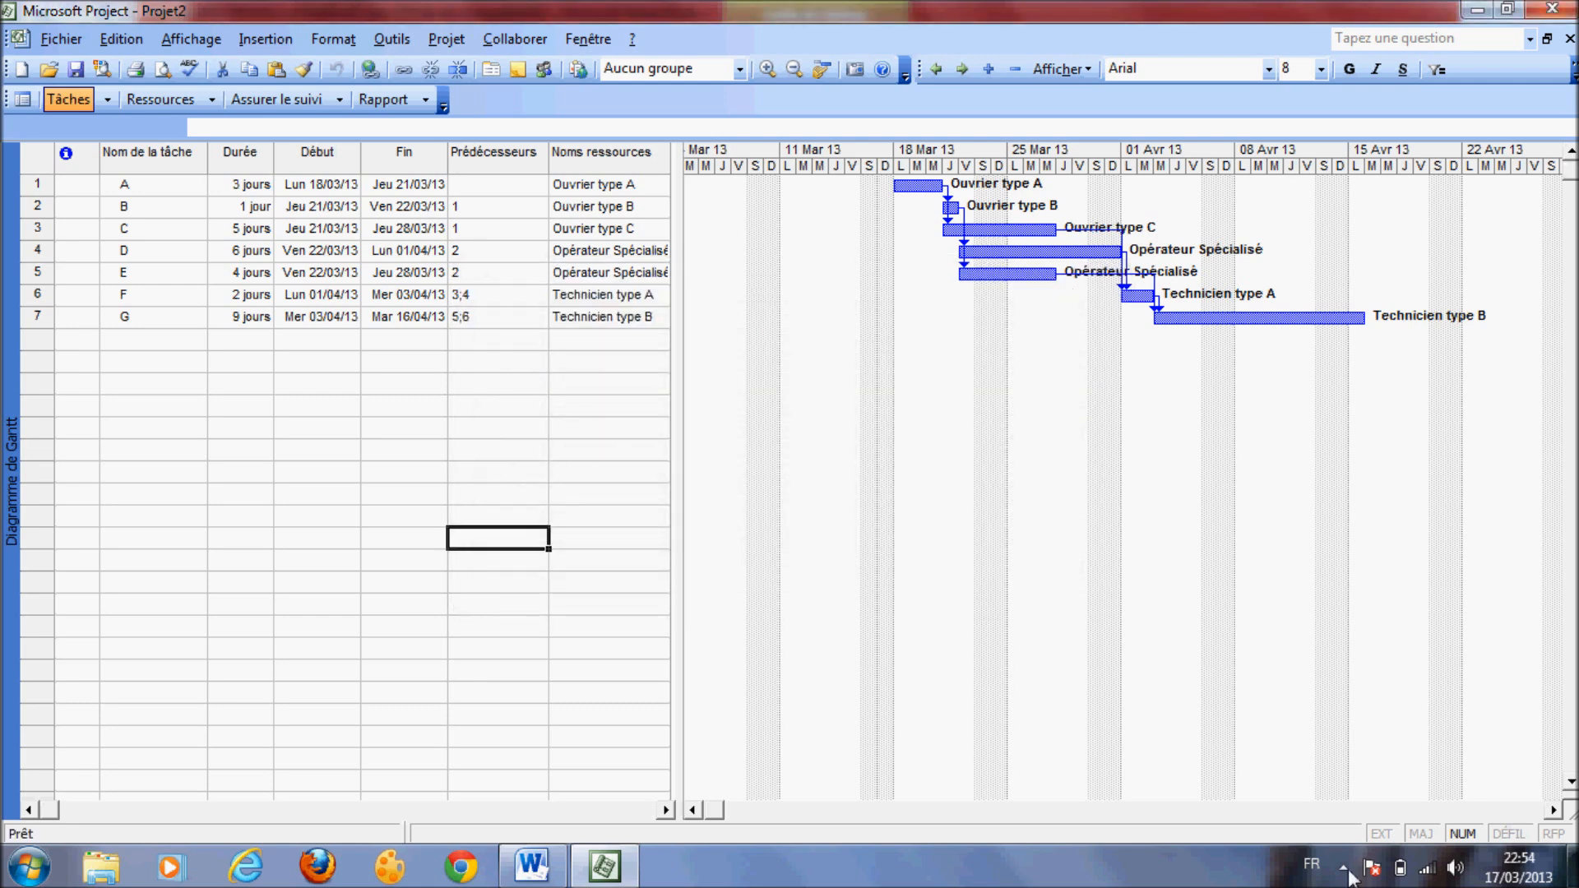
pyautogui.click(1343, 868)
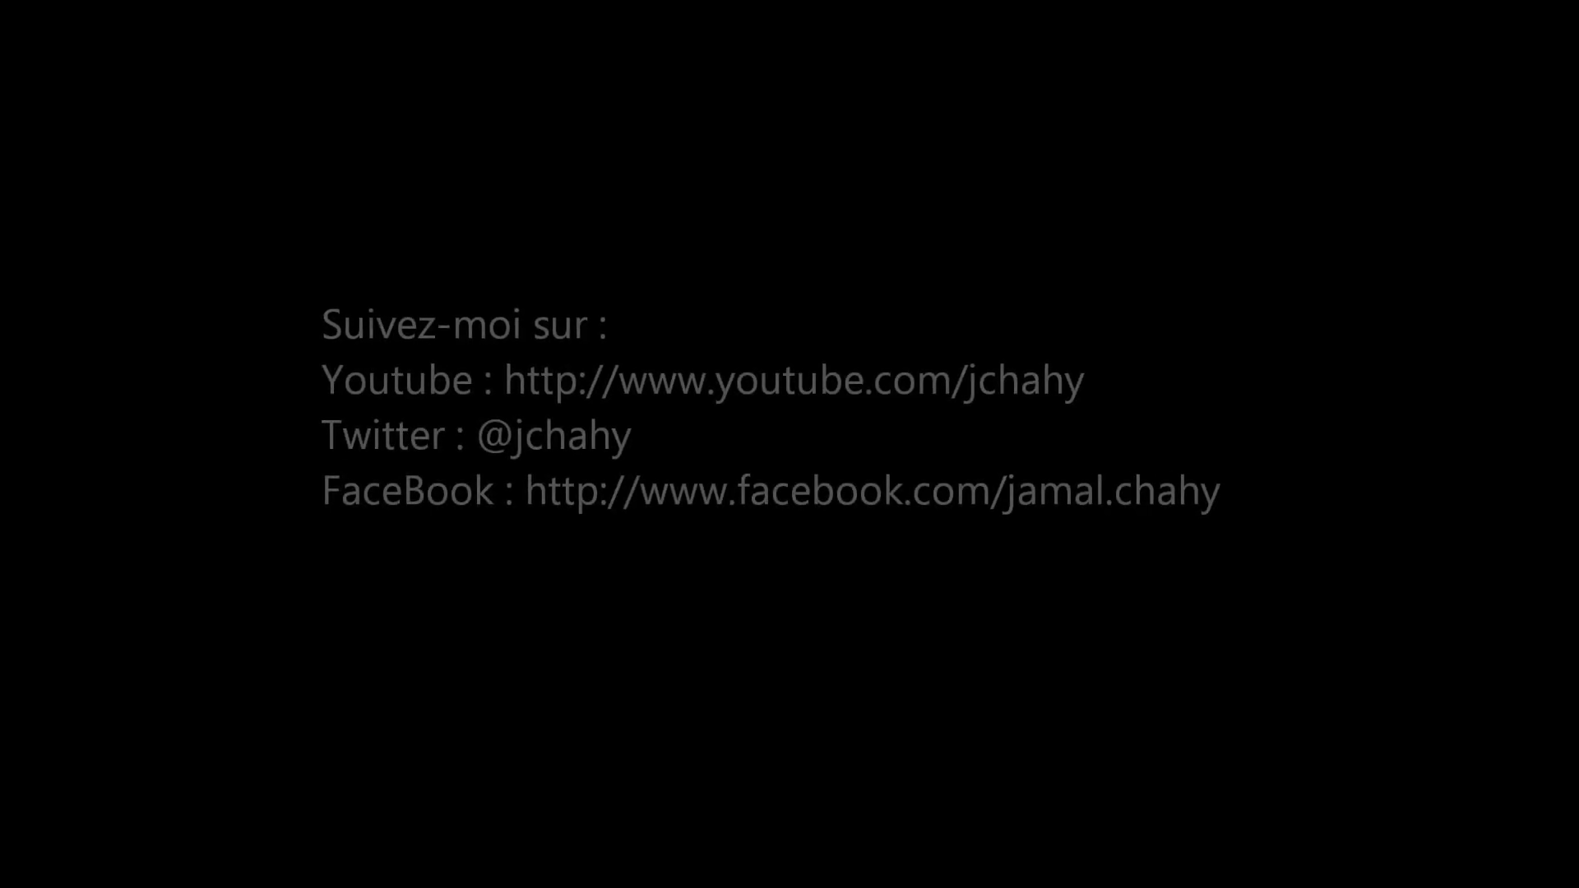